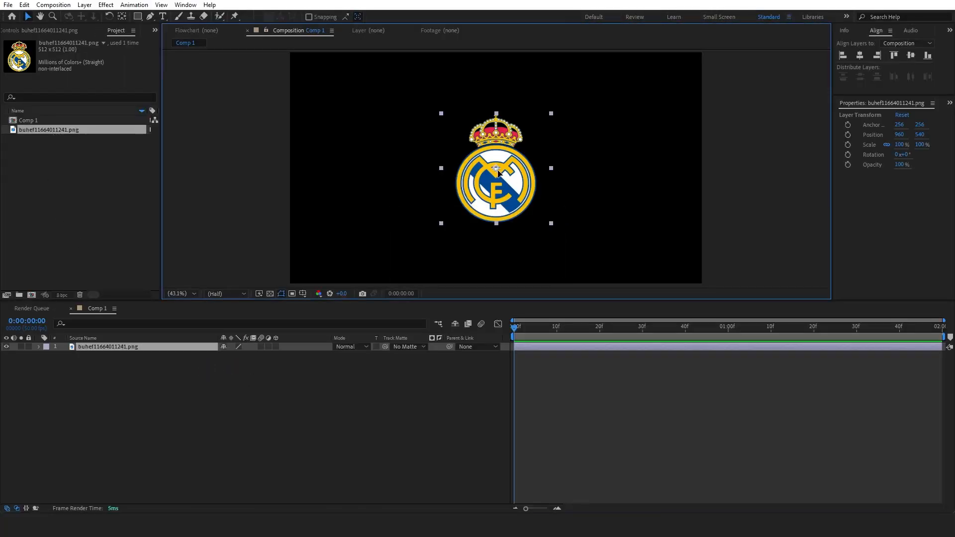
Step: Nudge the logo slightly sideways in the composition to position 967, 540 and select its layer
{"action": "left_click_drag", "start_coordinate": [498, 172], "coordinate": [499, 172]}
{"action": "left_click", "coordinate": [282, 364]}
{"action": "left_click", "coordinate": [107, 348]}
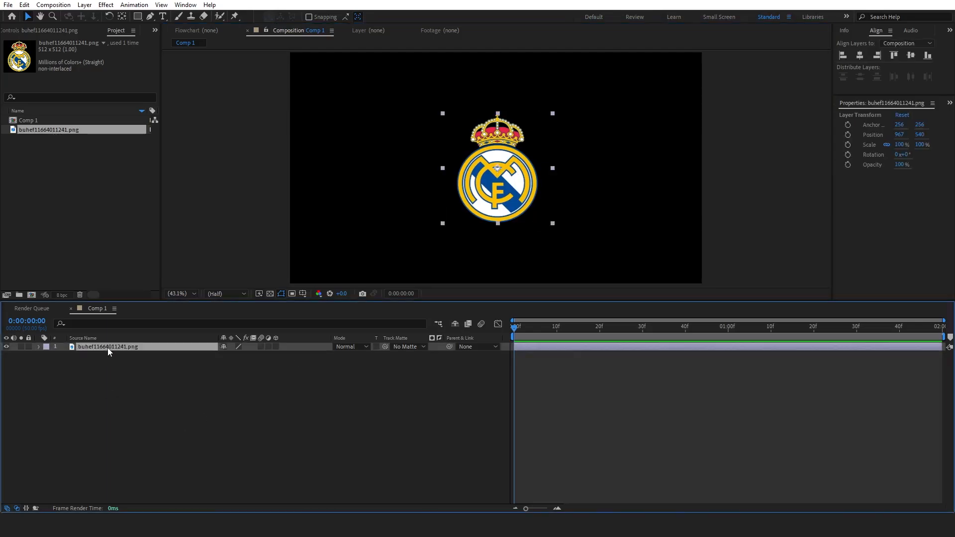
{"action": "left_click", "coordinate": [39, 348]}
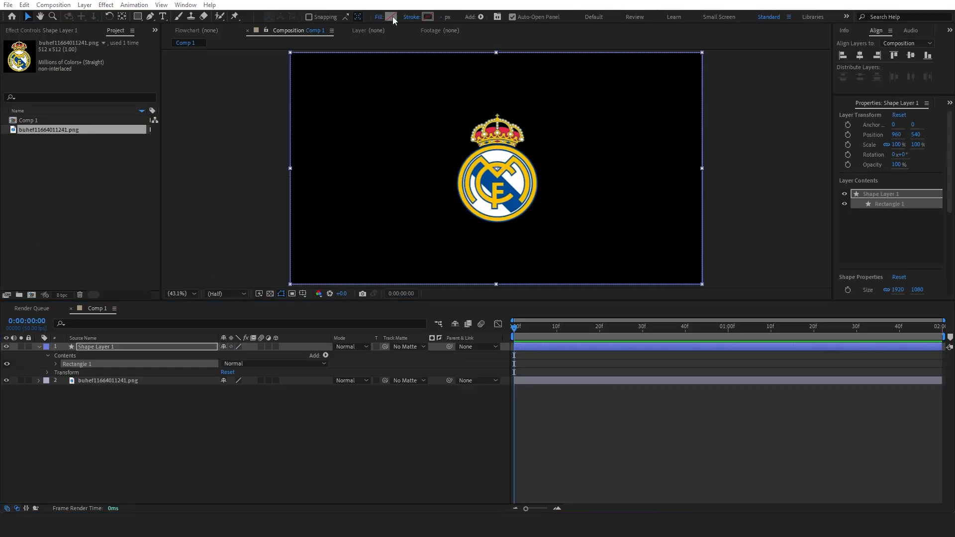
Step: Set the fill colour of the full-frame rectangle to white (FFFFFF)
{"action": "left_click", "coordinate": [392, 16]}
{"action": "left_click_drag", "start_coordinate": [504, 246], "coordinate": [461, 183]}
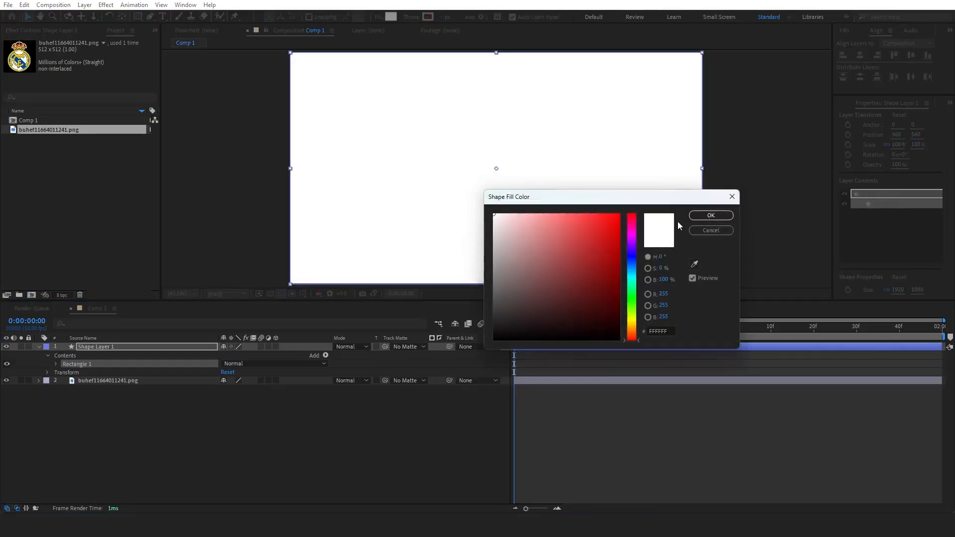
{"action": "left_click", "coordinate": [706, 216]}
Step: Collapse the white shape layer and move it beneath the logo layer as a background
{"action": "left_click", "coordinate": [135, 345]}
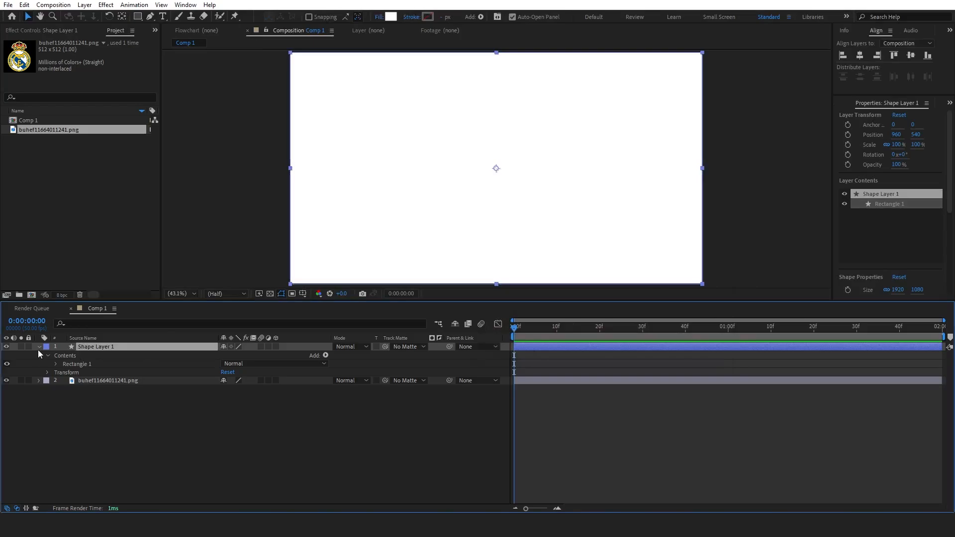
{"action": "left_click", "coordinate": [39, 348]}
{"action": "left_click_drag", "start_coordinate": [118, 345], "coordinate": [123, 366]}
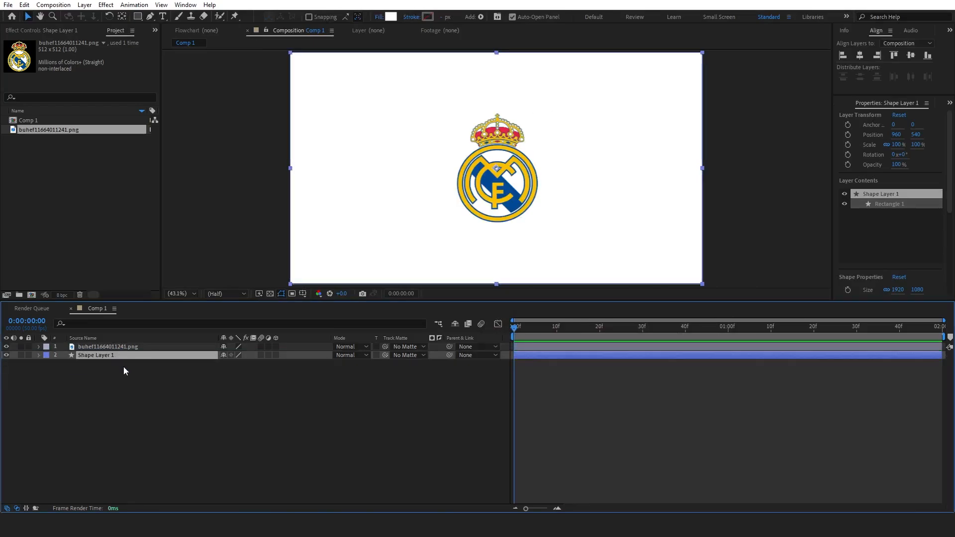
{"action": "left_click", "coordinate": [157, 422]}
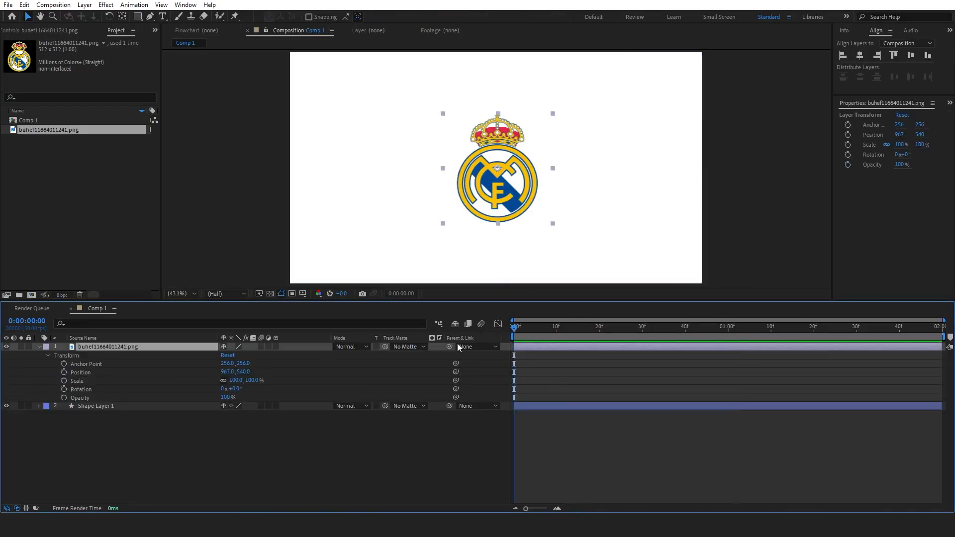
Step: Add a Scale keyframe to the logo layer and place it at frame 10
{"action": "left_click", "coordinate": [65, 381]}
{"action": "left_click_drag", "start_coordinate": [514, 381], "coordinate": [557, 382]}
{"action": "left_click", "coordinate": [557, 329]}
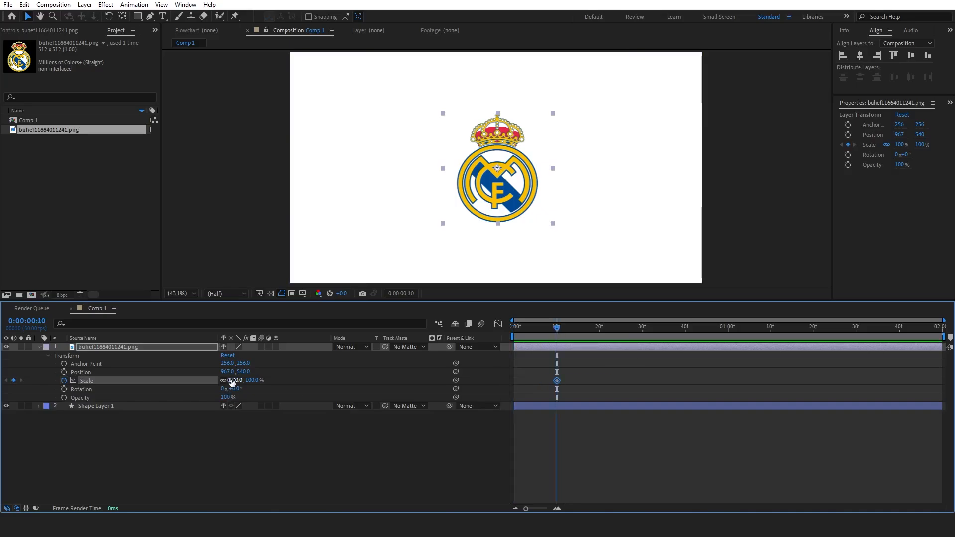
{"action": "type", "text": "0"}
{"action": "key", "text": "Return"}
{"action": "key", "text": "ctrl+z"}
Step: Set the logo's Scale to 0% at frame 0
{"action": "left_click", "coordinate": [515, 330]}
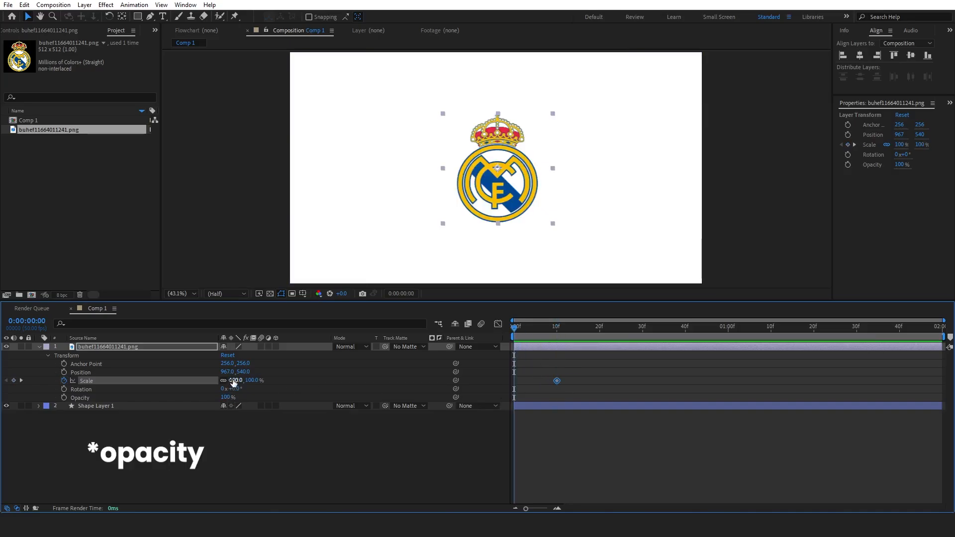
{"action": "left_click", "coordinate": [234, 381]}
{"action": "type", "text": "0"}
{"action": "key", "text": "Return"}
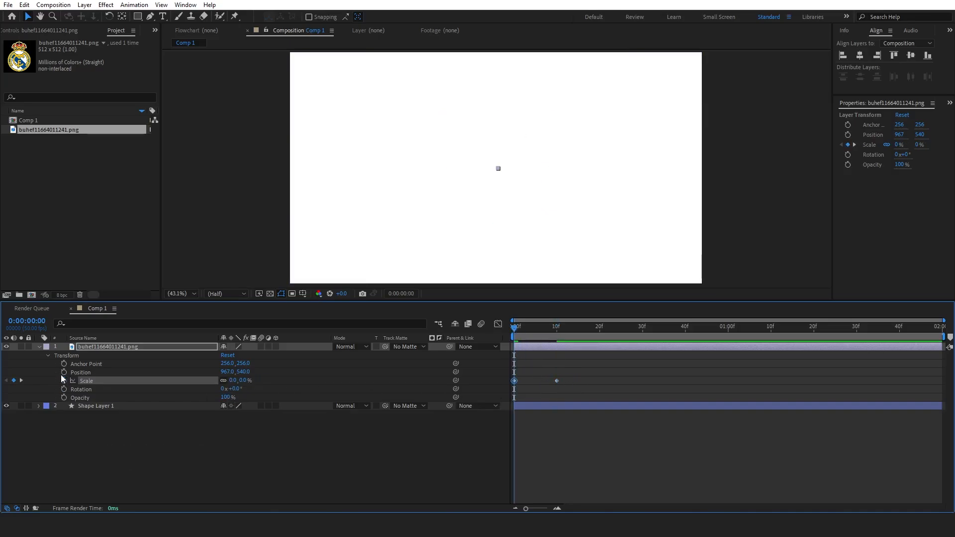
Step: Animate the logo's Opacity with its existing value keyed at frame 10 and 0% at frame 0
{"action": "left_click", "coordinate": [64, 397]}
{"action": "left_click_drag", "start_coordinate": [514, 397], "coordinate": [556, 398]}
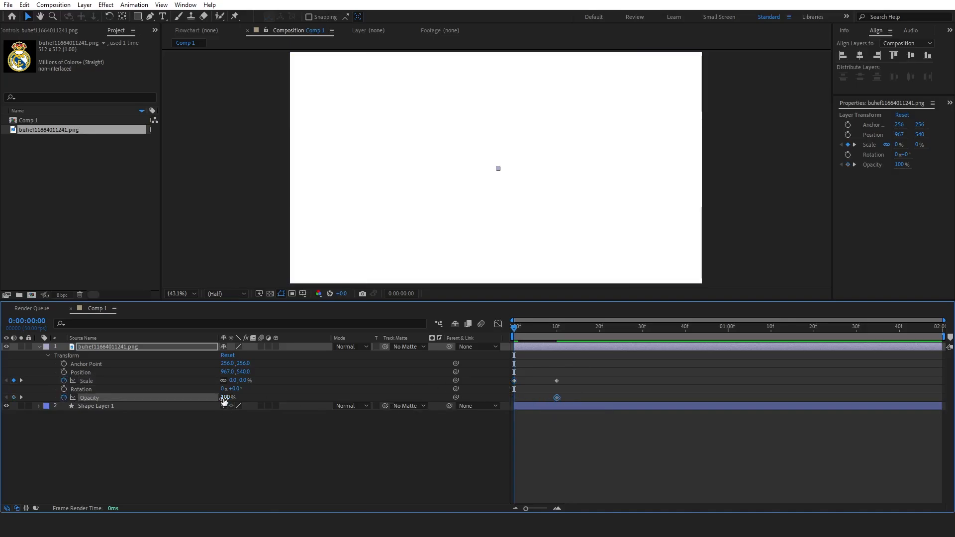
{"action": "type", "text": "0"}
{"action": "key", "text": "Return"}
Step: Play back the logo's scale and opacity animation and enlarge the composition preview area
{"action": "key", "text": "space"}
{"action": "key", "text": "space"}
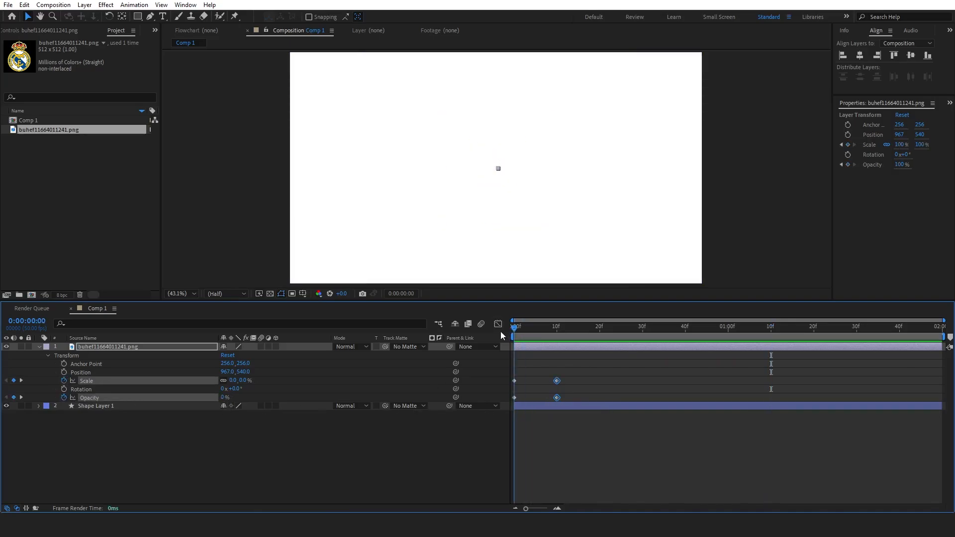
{"action": "left_click_drag", "start_coordinate": [544, 301], "coordinate": [542, 374]}
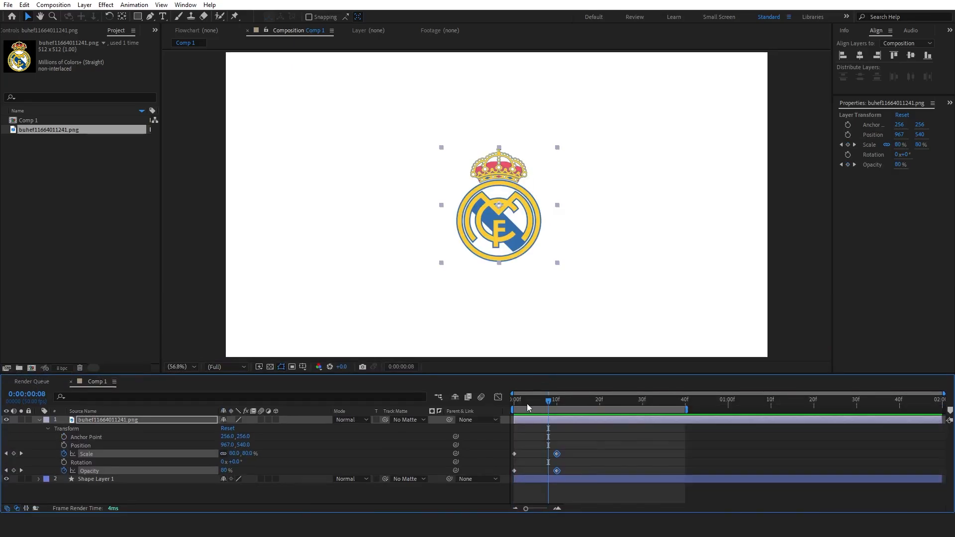
{"action": "key", "text": "space"}
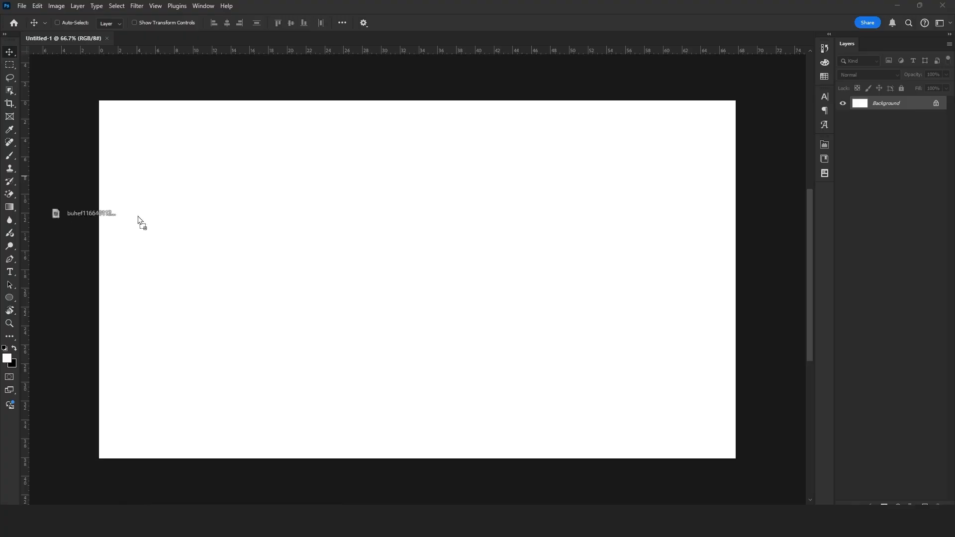
Step: Switch to Photoshop, place the logo PNG in the blank document and enlarge it slightly
{"action": "left_click_drag", "start_coordinate": [138, 219], "coordinate": [377, 235]}
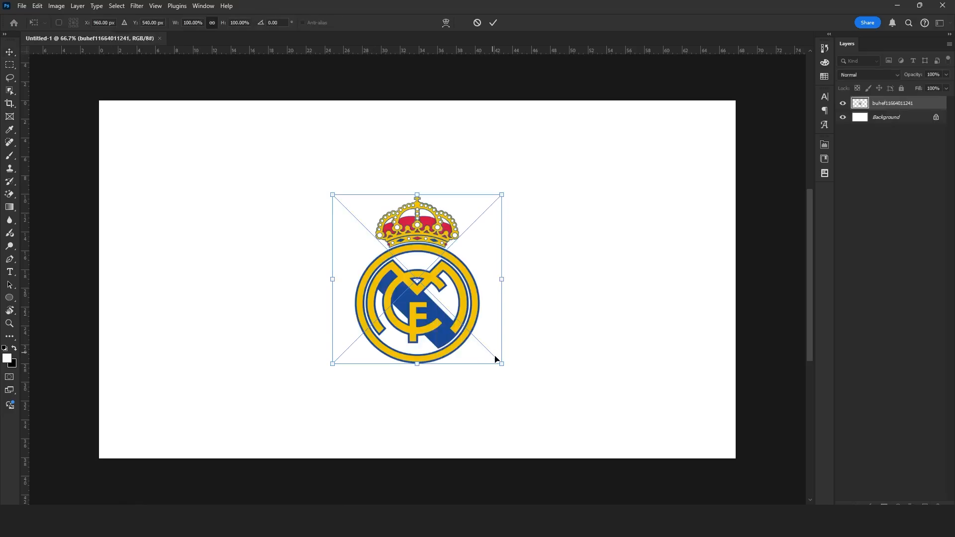
{"action": "left_click_drag", "start_coordinate": [502, 362], "coordinate": [518, 372]}
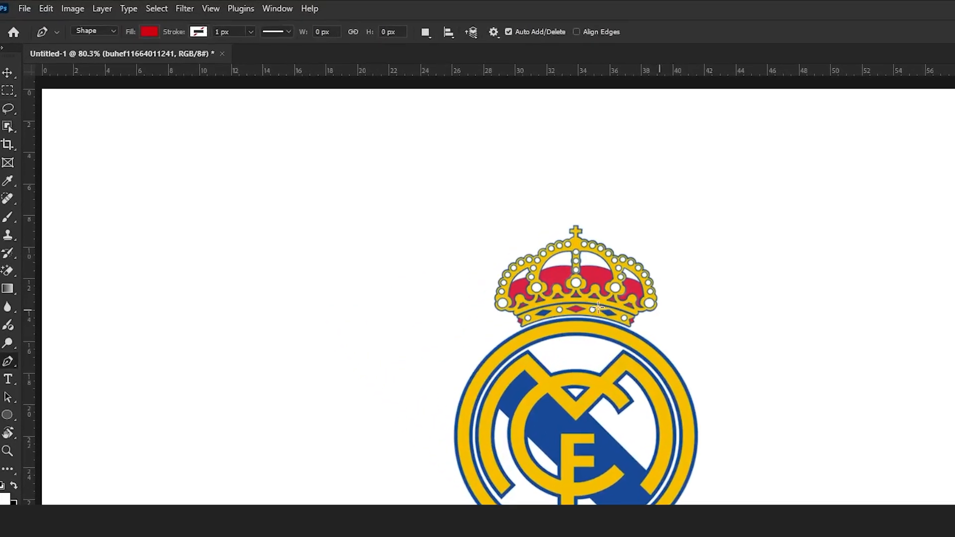
Step: Set the Pen tool to Path mode and trace around the crown, following the gap above the circle
{"action": "left_click", "coordinate": [139, 40]}
{"action": "left_click", "coordinate": [128, 68]}
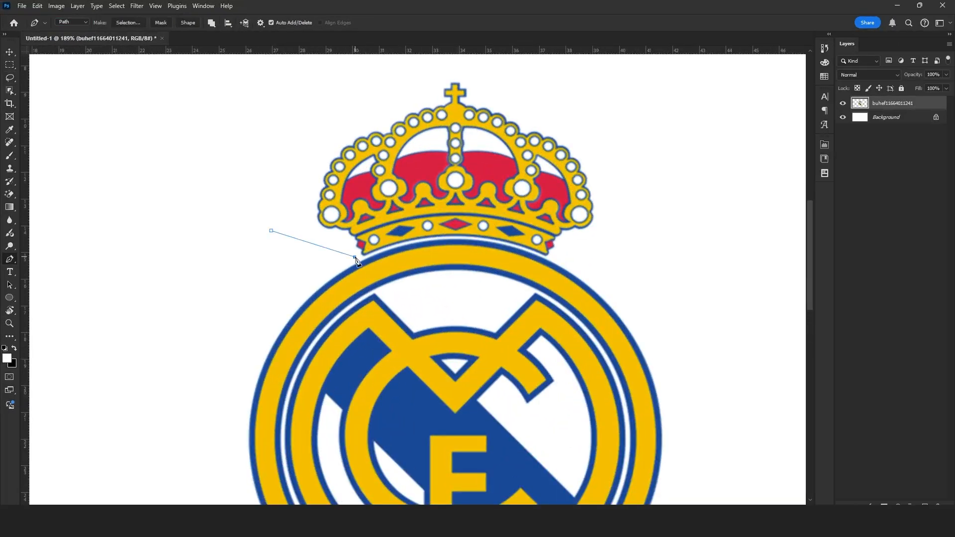
{"action": "scroll", "coordinate": [889, 364], "scroll_direction": "up", "scroll_amount": 5}
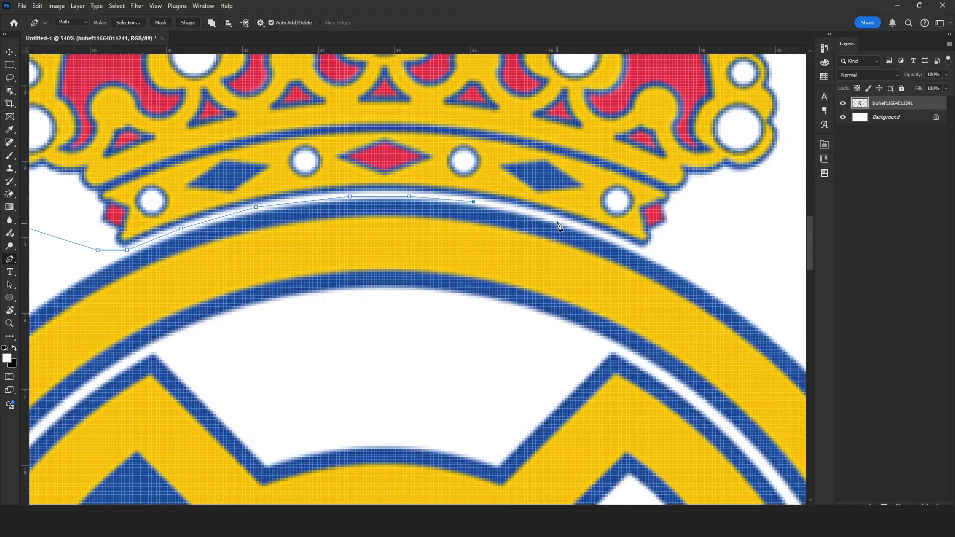
{"action": "scroll", "coordinate": [559, 226], "scroll_direction": "down", "scroll_amount": 5}
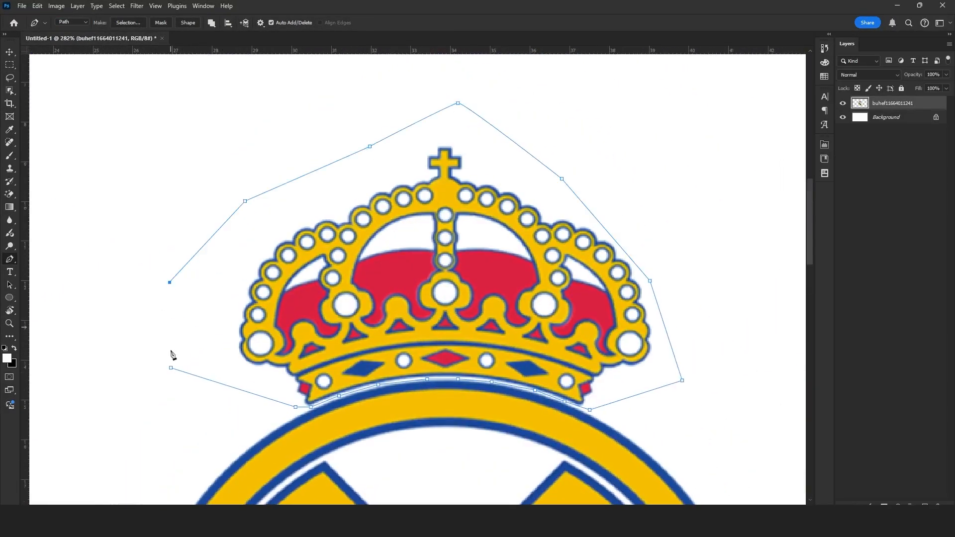
Step: Cut the selected crown onto its own layer and check the separation by toggling the original logo layer's visibility
{"action": "key", "text": "ctrl+shift+j"}
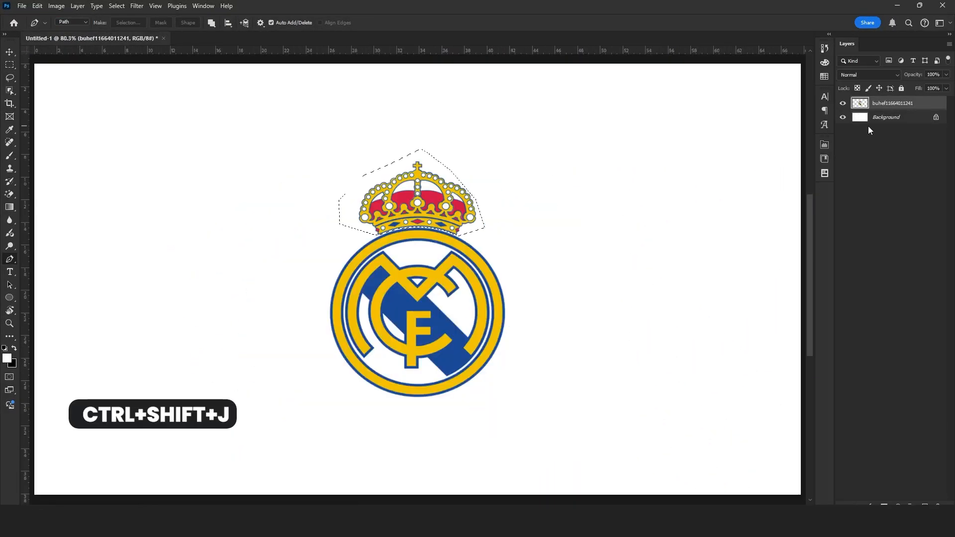
{"action": "left_click", "coordinate": [843, 117]}
{"action": "left_click", "coordinate": [842, 117]}
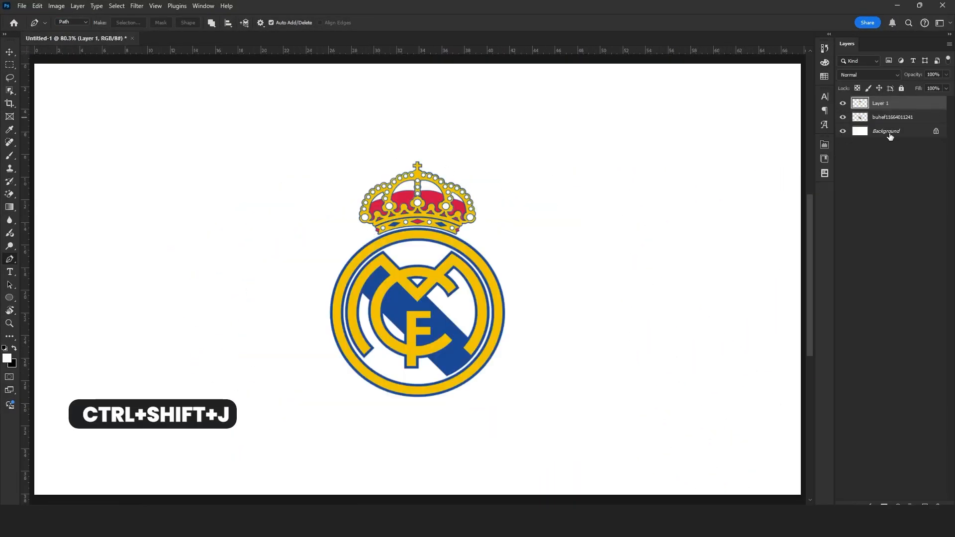
Step: Unlock and delete the Background layer, then convert the circle logo layer to a Smart Object
{"action": "left_click", "coordinate": [936, 132]}
{"action": "key", "text": "Delete"}
{"action": "right_click", "coordinate": [898, 119]}
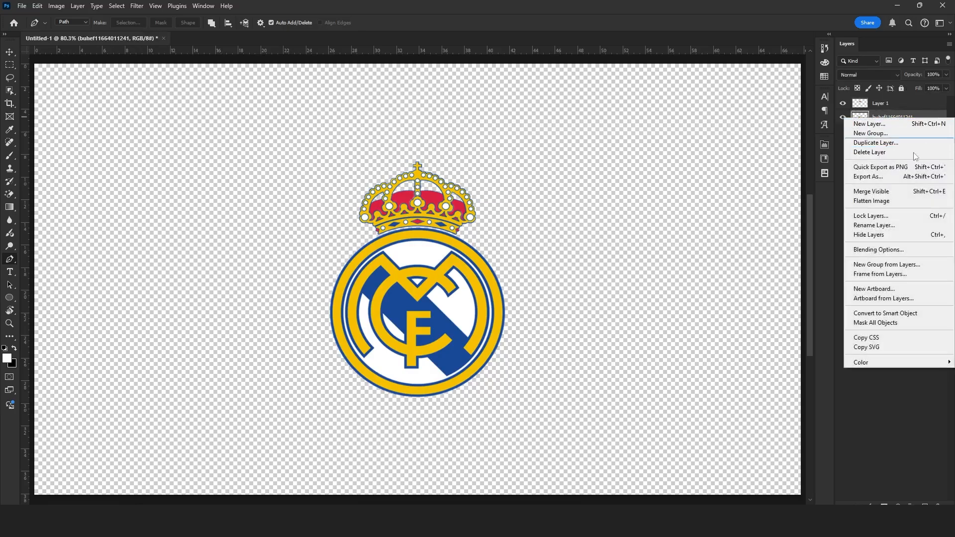
{"action": "left_click", "coordinate": [882, 312]}
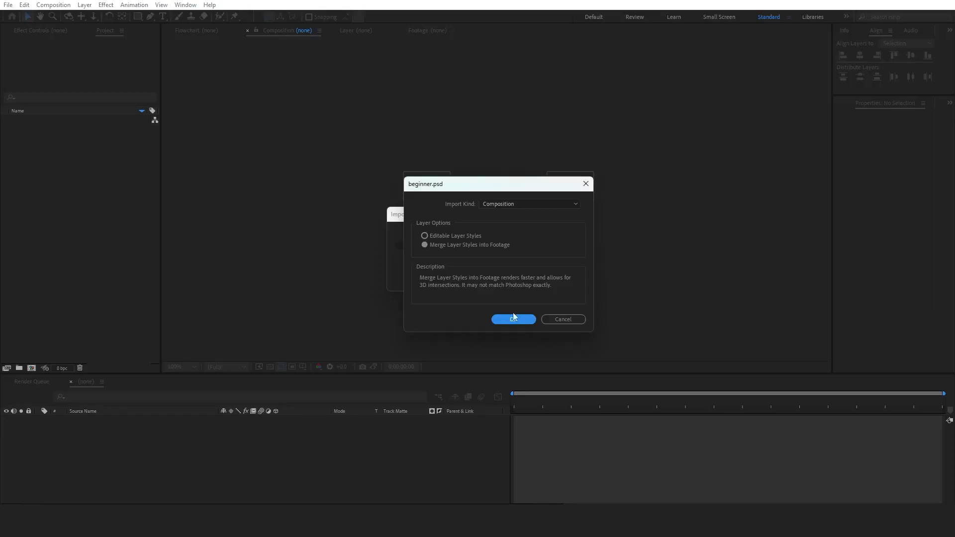
Step: Switch to After Effects, import beginner.psd as a Composition with layer styles merged into footage, and open the beginner composition
{"action": "left_click", "coordinate": [514, 320]}
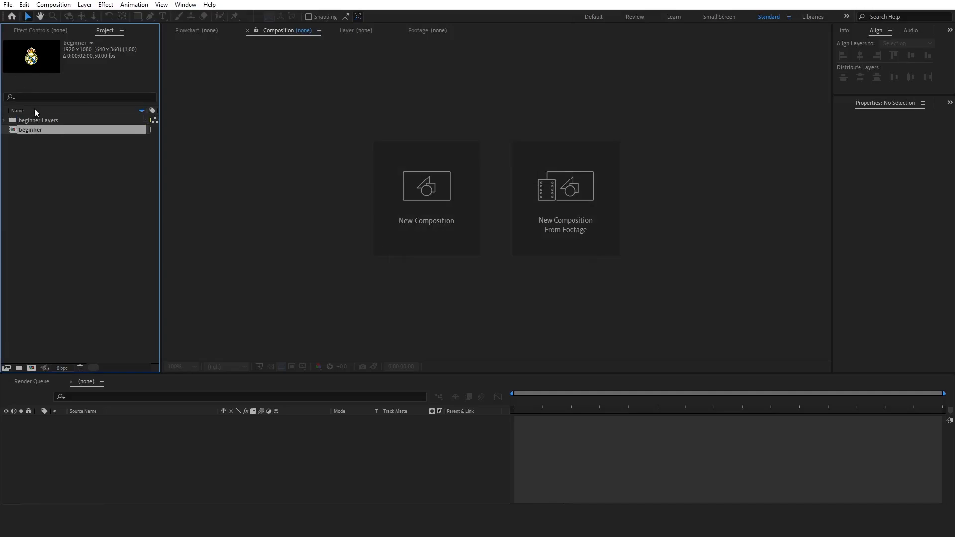
{"action": "double_click", "coordinate": [38, 130]}
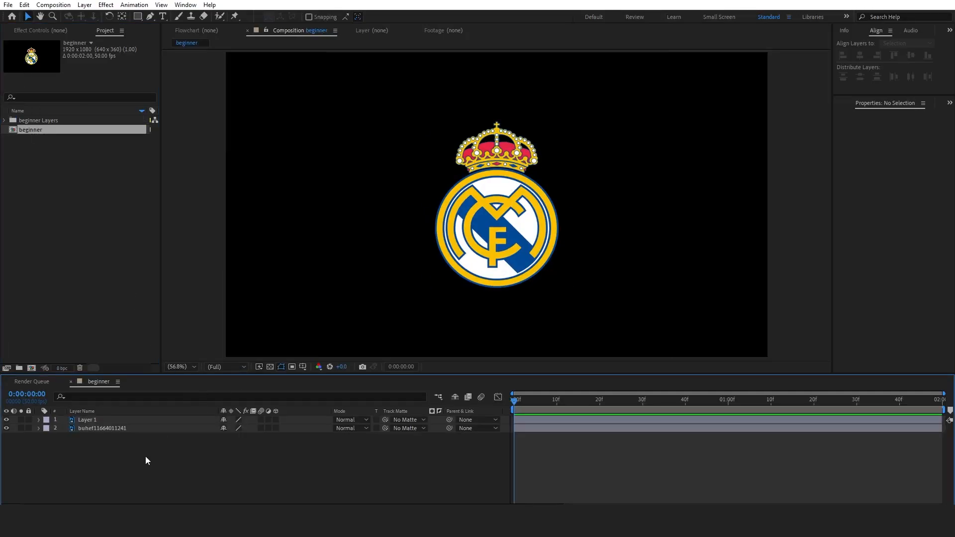
Step: Add a full-frame white rectangle shape layer and move it below both logo layers
{"action": "double_click", "coordinate": [137, 16]}
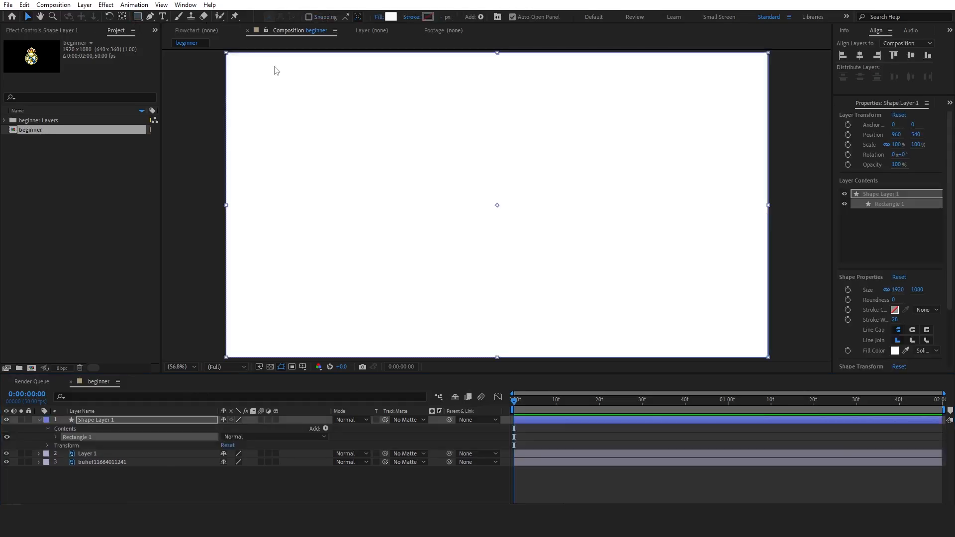
{"action": "left_click", "coordinate": [38, 420]}
{"action": "left_click_drag", "start_coordinate": [85, 420], "coordinate": [83, 457]}
Step: Hide the crown layer and move the circle layer's anchor point to the circle's centre, about 960, 619
{"action": "left_click", "coordinate": [83, 429]}
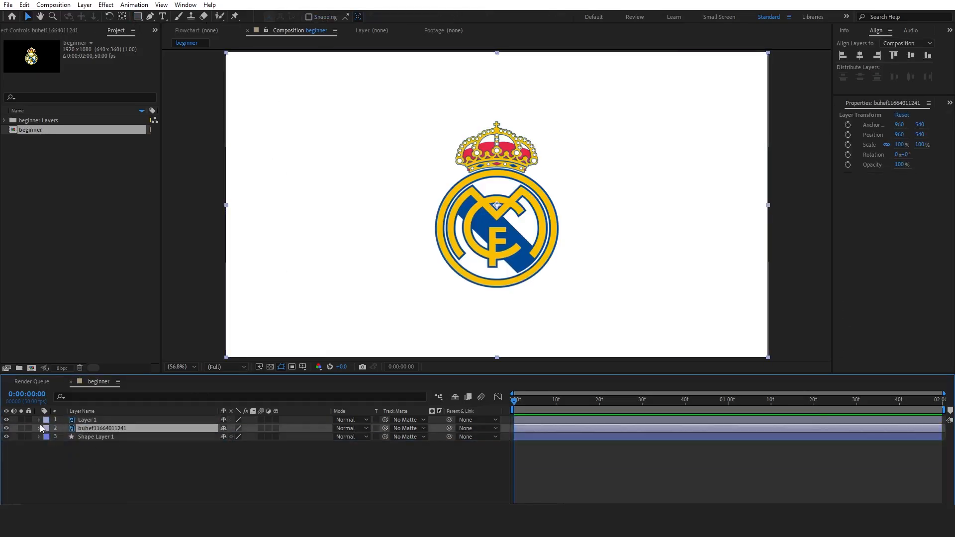
{"action": "left_click", "coordinate": [6, 420]}
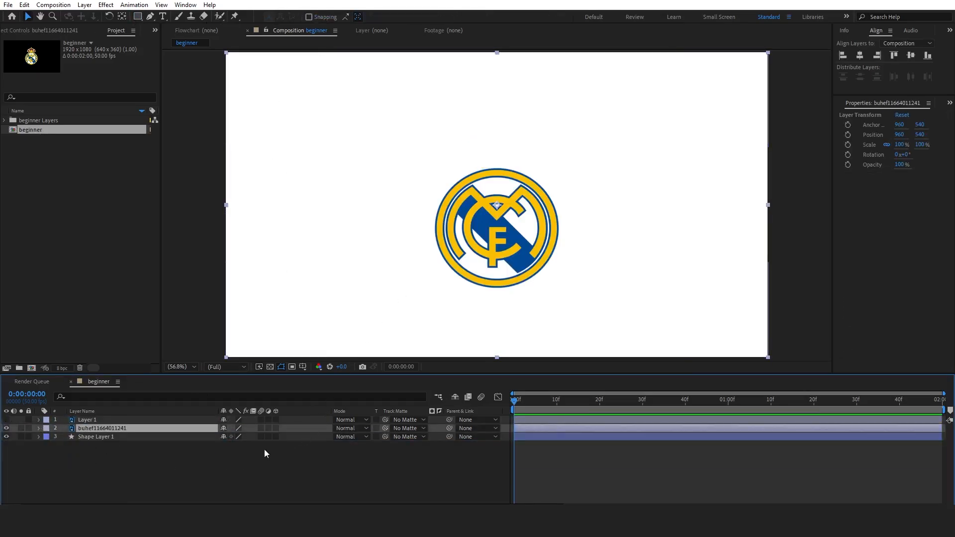
{"action": "key", "text": "y"}
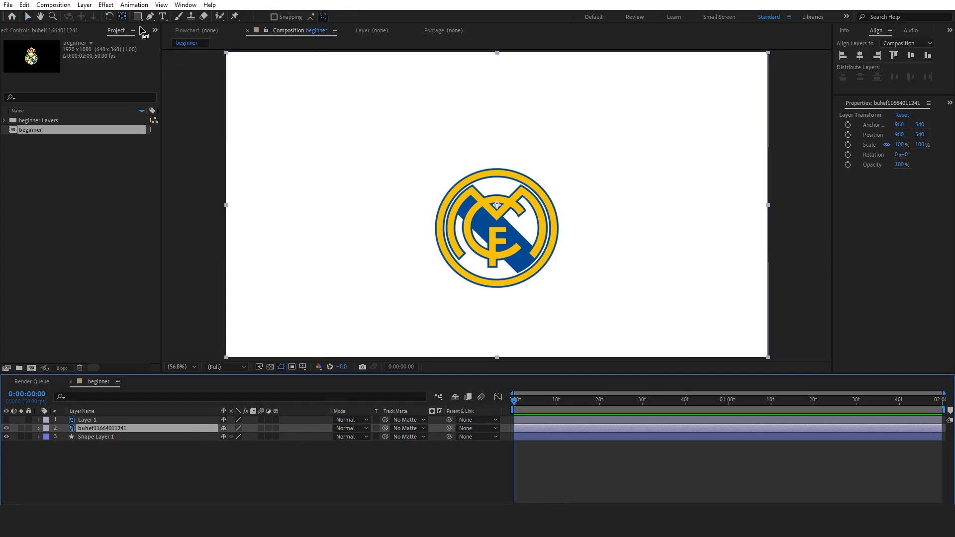
{"action": "left_click_drag", "start_coordinate": [496, 205], "coordinate": [497, 229]}
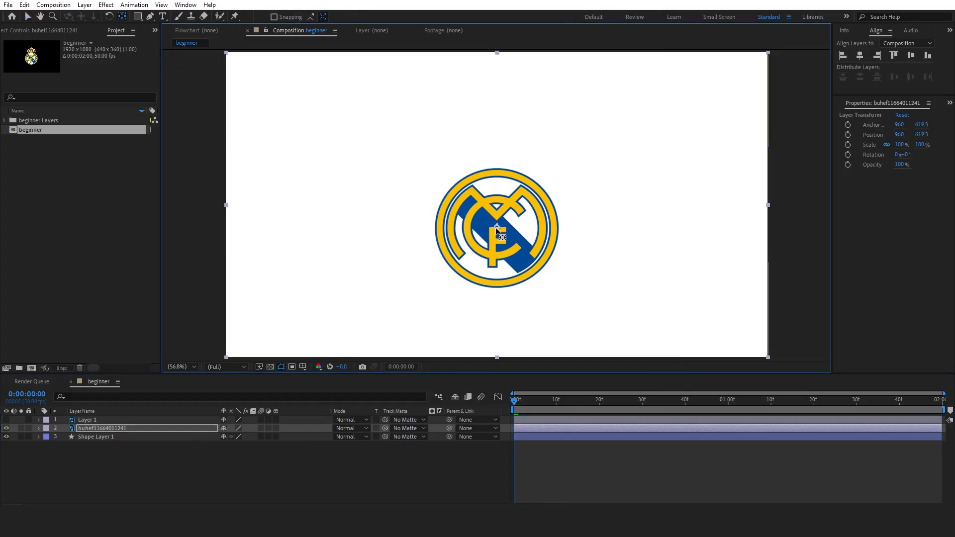
Step: Animate the circle layer's Rotation from -91° at frame 0 to 0° at about frame 21
{"action": "left_click", "coordinate": [121, 429]}
{"action": "key", "text": "r"}
{"action": "left_click", "coordinate": [63, 437]}
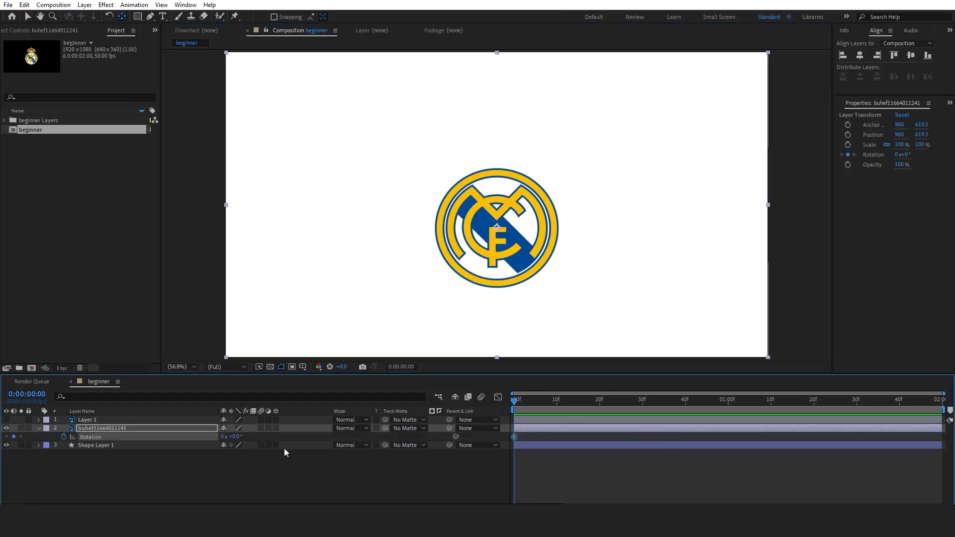
{"action": "left_click_drag", "start_coordinate": [515, 437], "coordinate": [605, 442]}
{"action": "left_click_drag", "start_coordinate": [237, 440], "coordinate": [191, 439]}
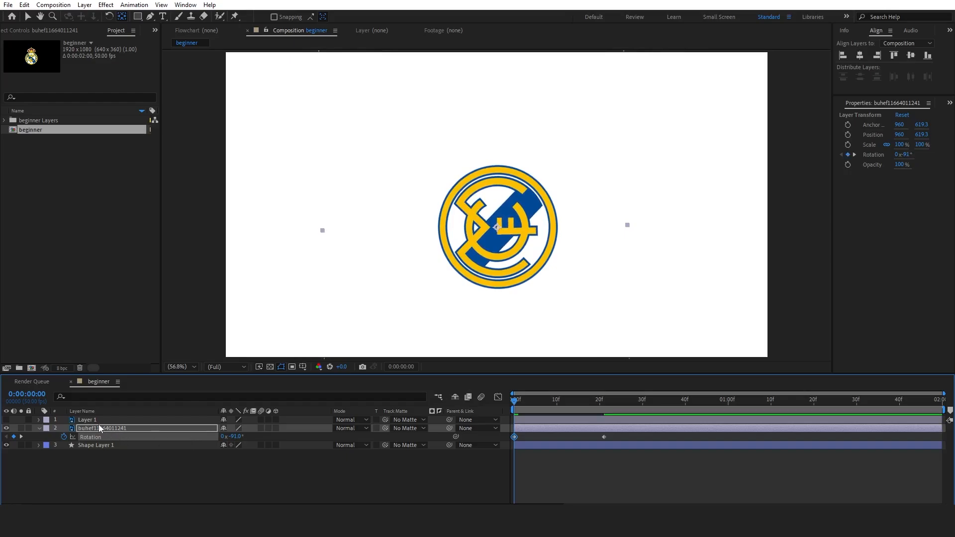
Step: Add a Position keyframe to the circle layer at about frame 21 and offset the circle horizontally at frame 0
{"action": "key", "text": "p"}
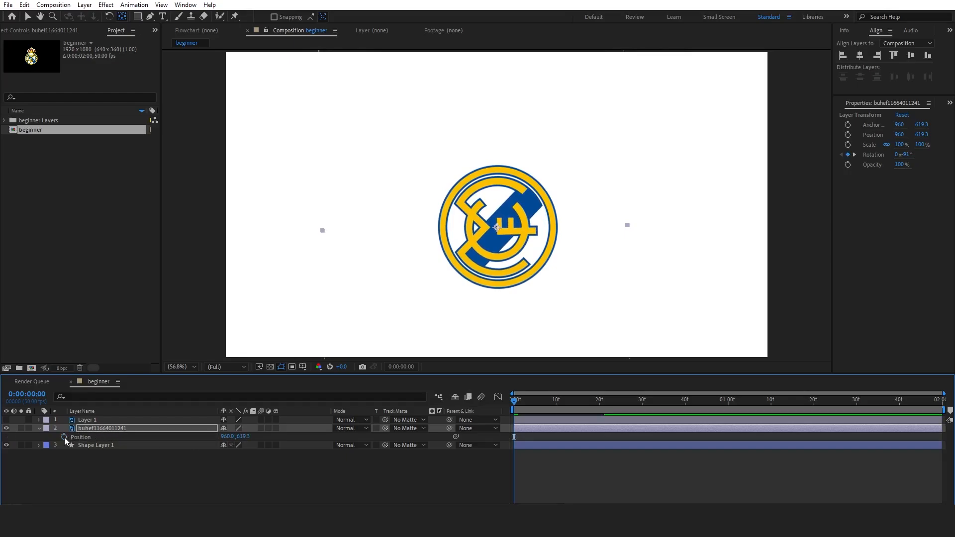
{"action": "left_click", "coordinate": [65, 438]}
{"action": "left_click", "coordinate": [115, 429]}
{"action": "key", "text": "shift+r"}
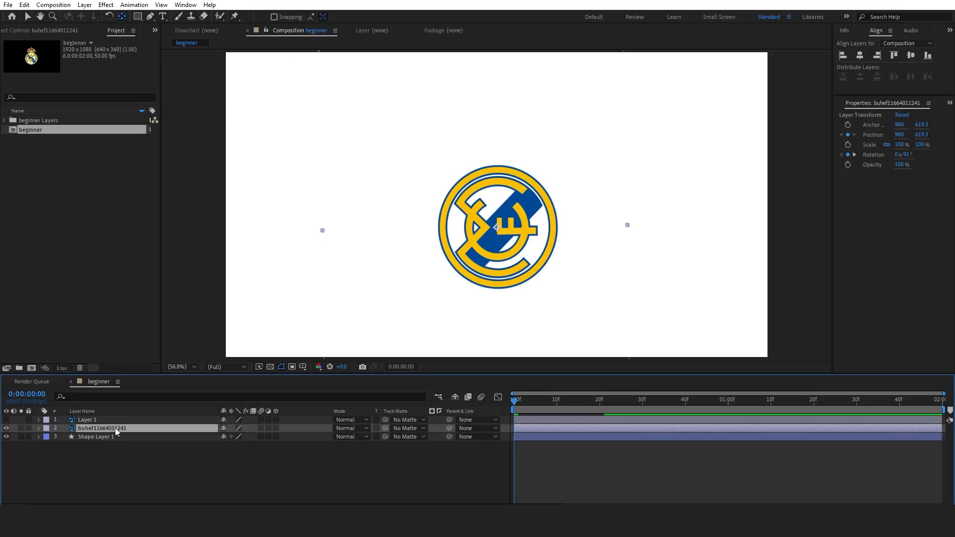
{"action": "key", "text": "shift+a"}
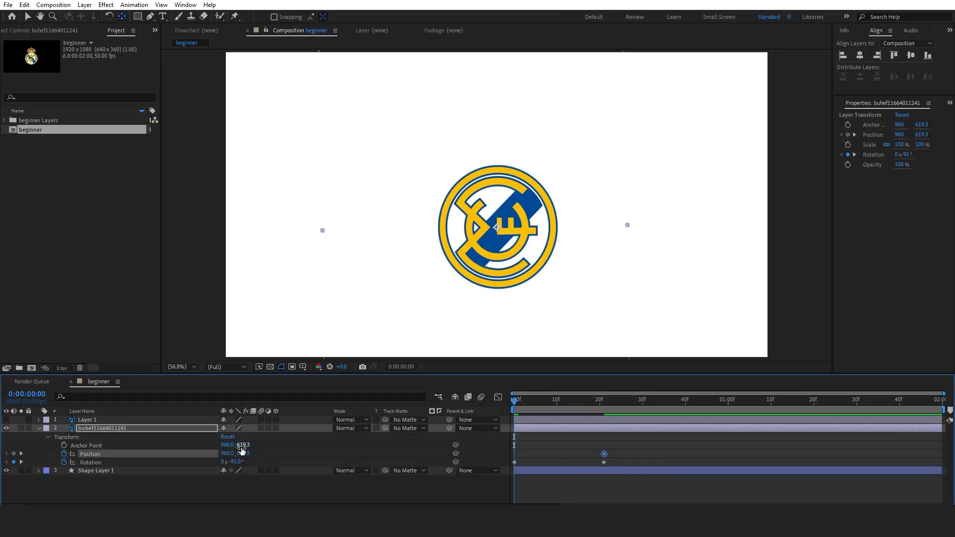
{"action": "left_click_drag", "start_coordinate": [228, 445], "coordinate": [258, 445]}
Step: Shift the crown layer so it starts at frame 20 and make it visible again
{"action": "left_click", "coordinate": [584, 420]}
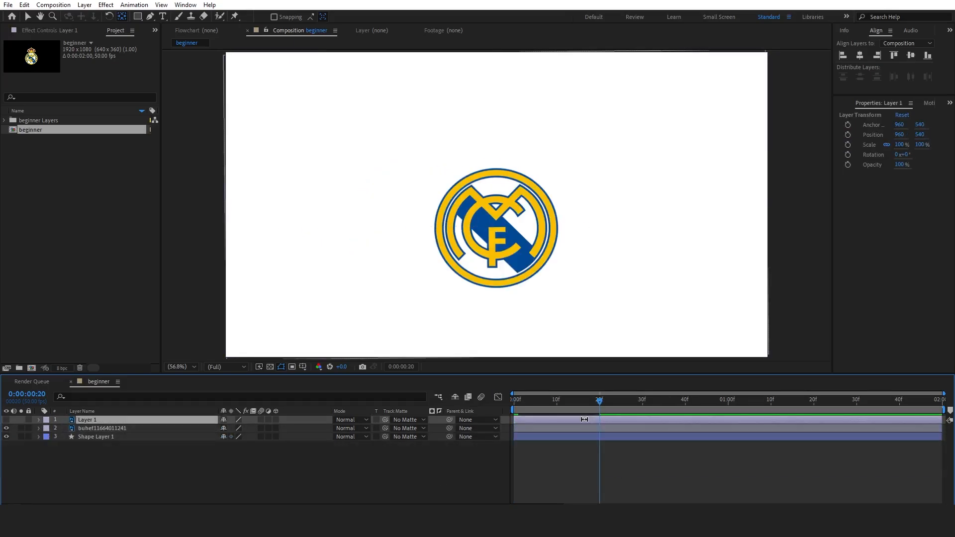
{"action": "key", "text": "v"}
{"action": "left_click_drag", "start_coordinate": [518, 420], "coordinate": [619, 402]}
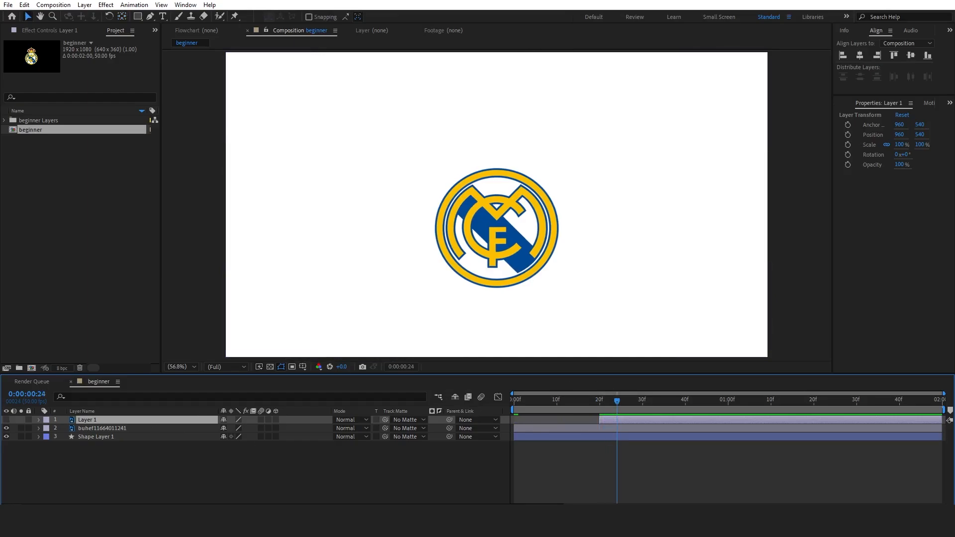
{"action": "left_click", "coordinate": [7, 420]}
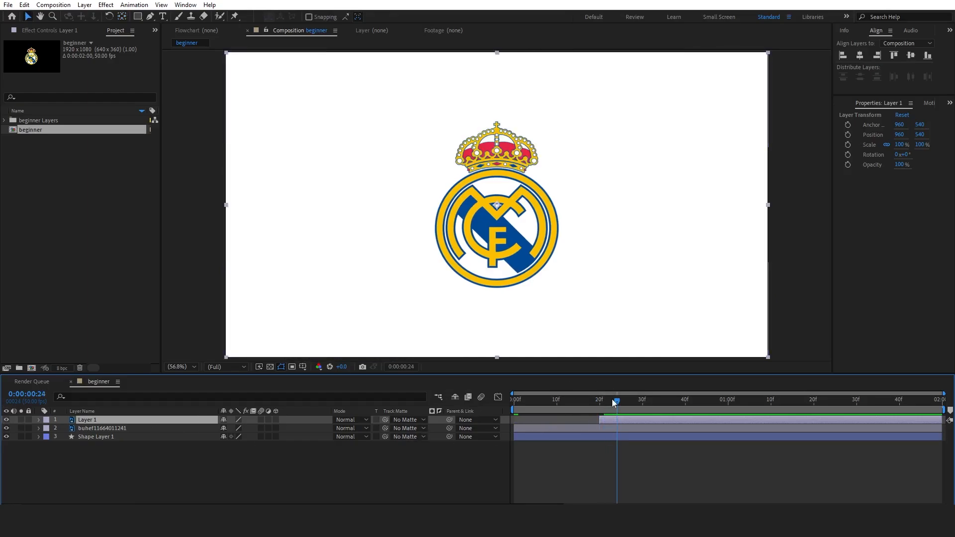
Step: At frame 20, move the crown layer's anchor point to the crown's base, about 956, 399
{"action": "left_click_drag", "start_coordinate": [614, 401], "coordinate": [601, 403]}
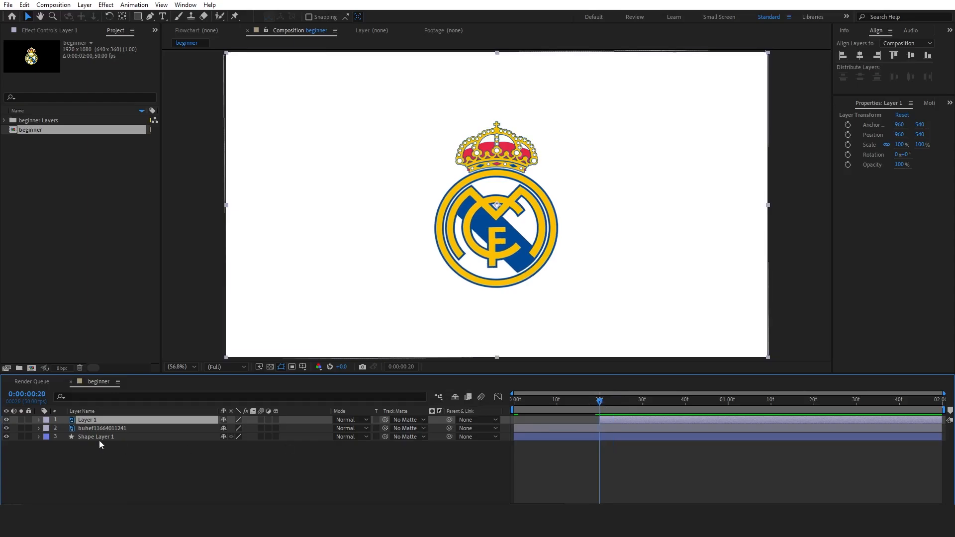
{"action": "key", "text": "y"}
{"action": "left_click_drag", "start_coordinate": [497, 205], "coordinate": [496, 165]}
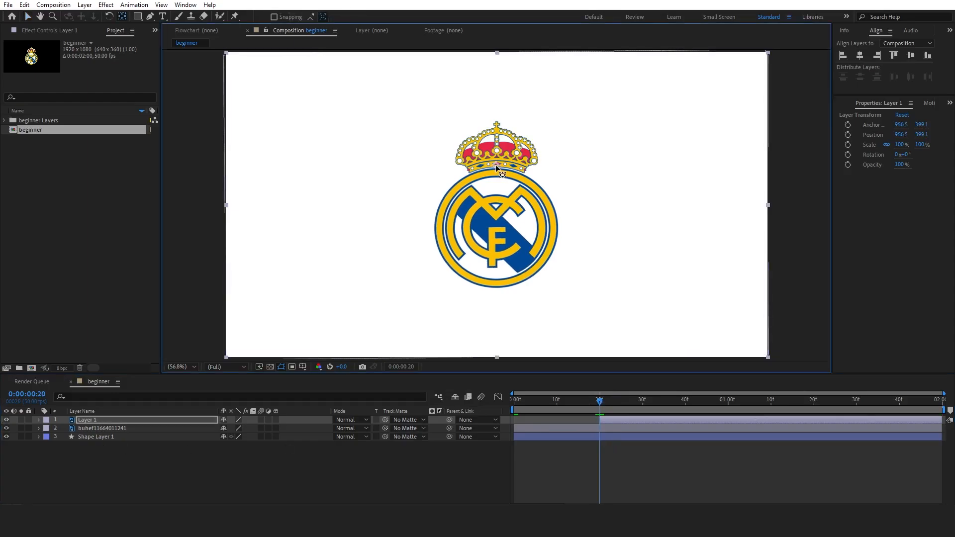
Step: Animate the crown's Position from about 956, 253 at frame 20 to 956, 399 at about frame 31, with Easy Ease on both keyframes
{"action": "left_click", "coordinate": [106, 419]}
{"action": "key", "text": "p"}
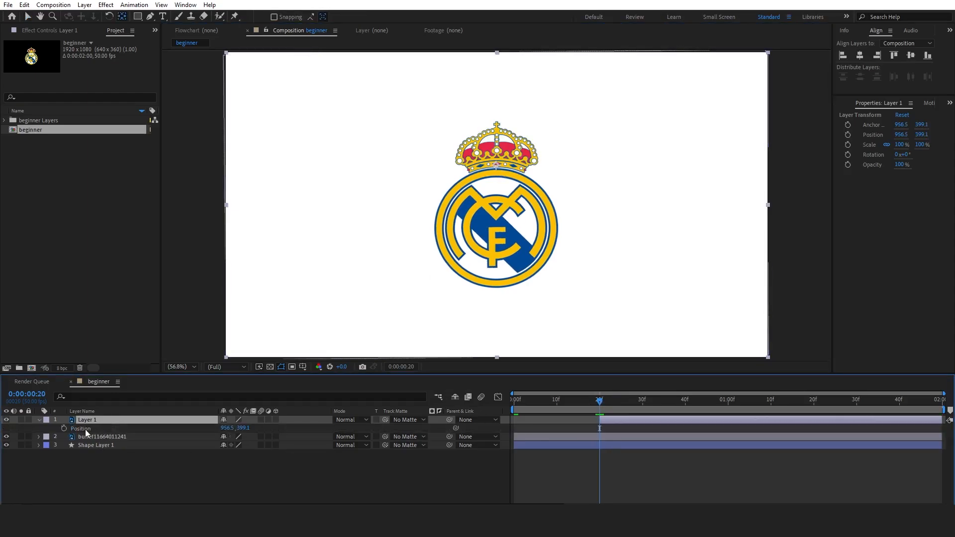
{"action": "left_click", "coordinate": [64, 427]}
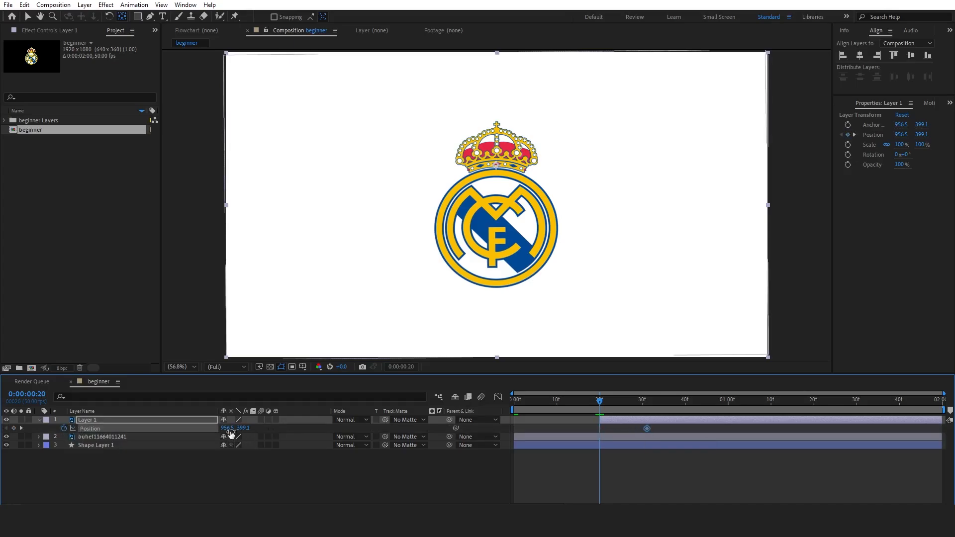
{"action": "left_click_drag", "start_coordinate": [243, 428], "coordinate": [160, 439]}
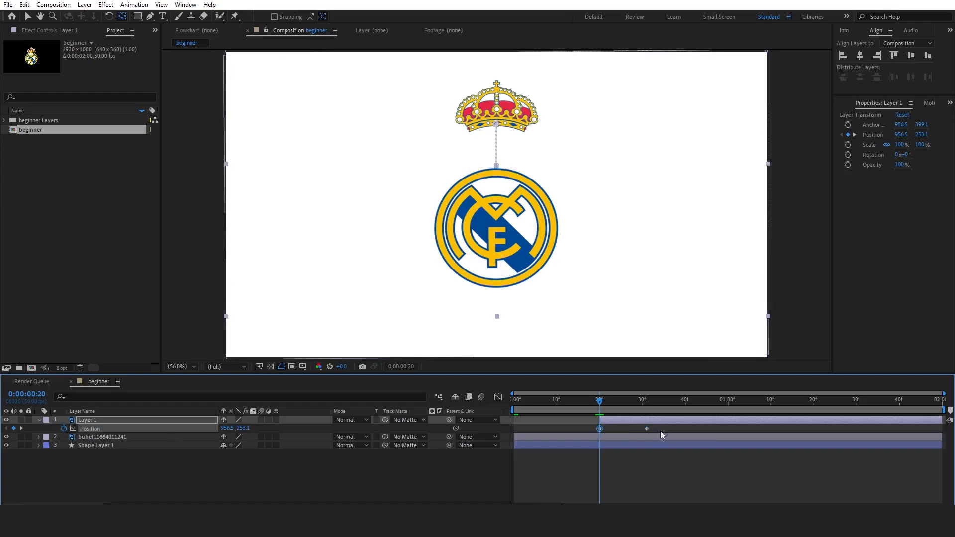
{"action": "left_click_drag", "start_coordinate": [661, 430], "coordinate": [552, 432]}
{"action": "key", "text": "F9"}
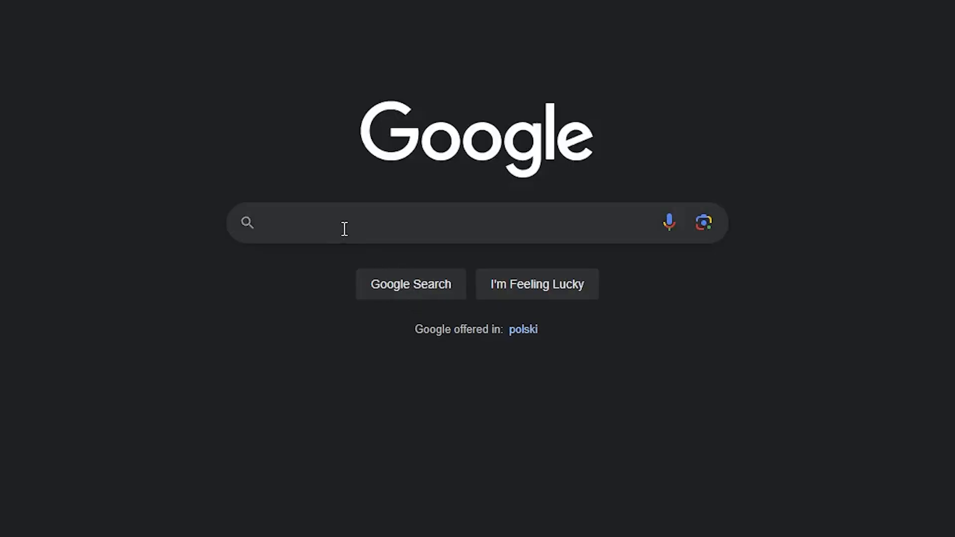
Step: Switch to the browser, search Google for "real madrid logo svg" and open the Wikipedia image result
{"action": "left_click", "coordinate": [343, 229]}
{"action": "type", "text": "re"}
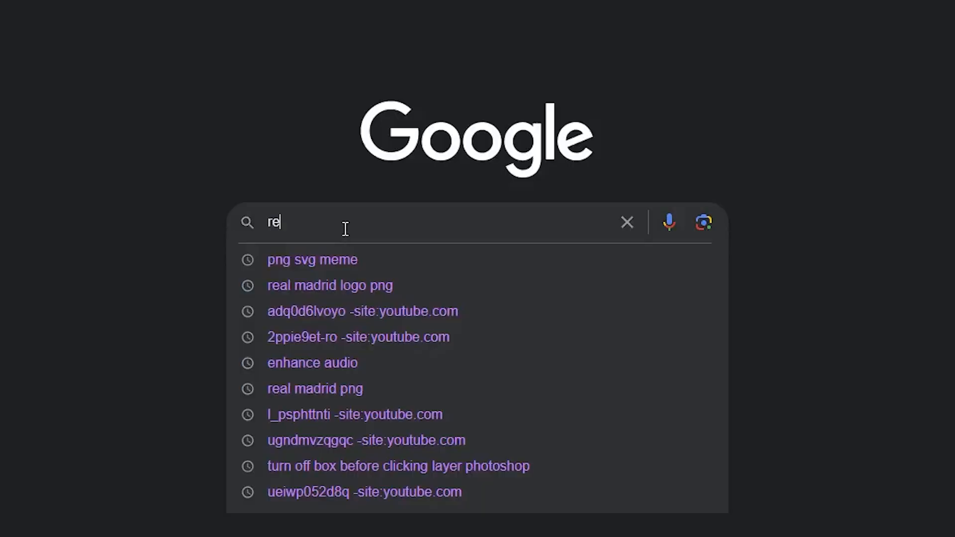
{"action": "type", "text": "al madrid logo svg"}
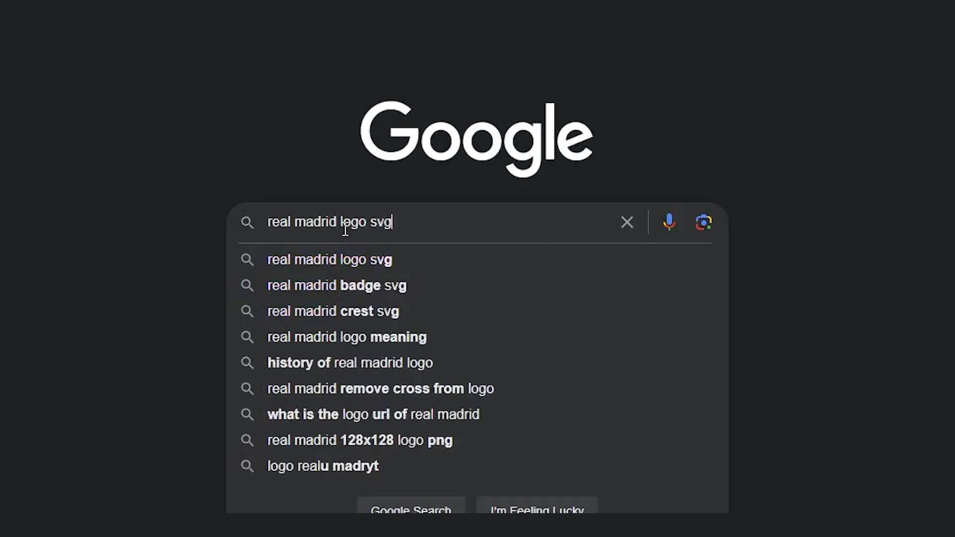
{"action": "key", "text": "Return"}
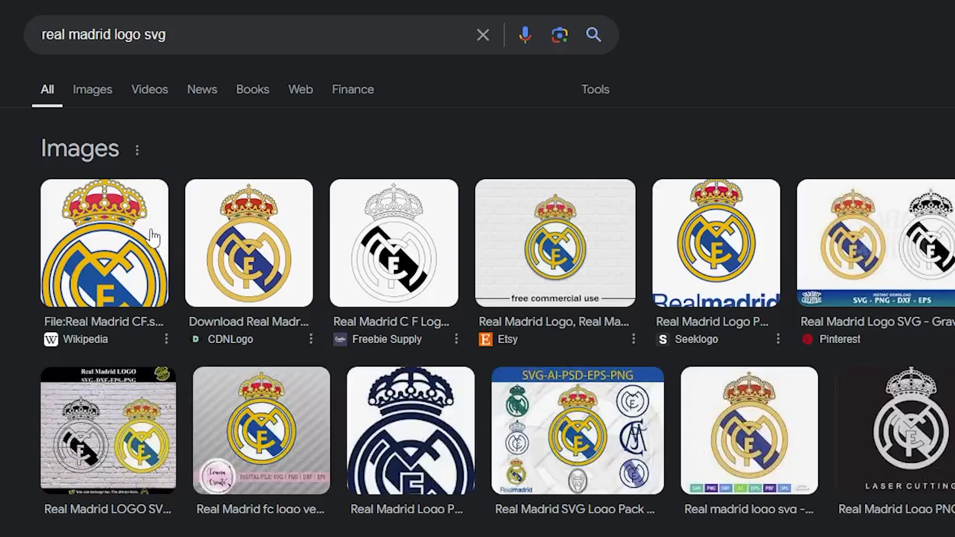
{"action": "left_click", "coordinate": [152, 237]}
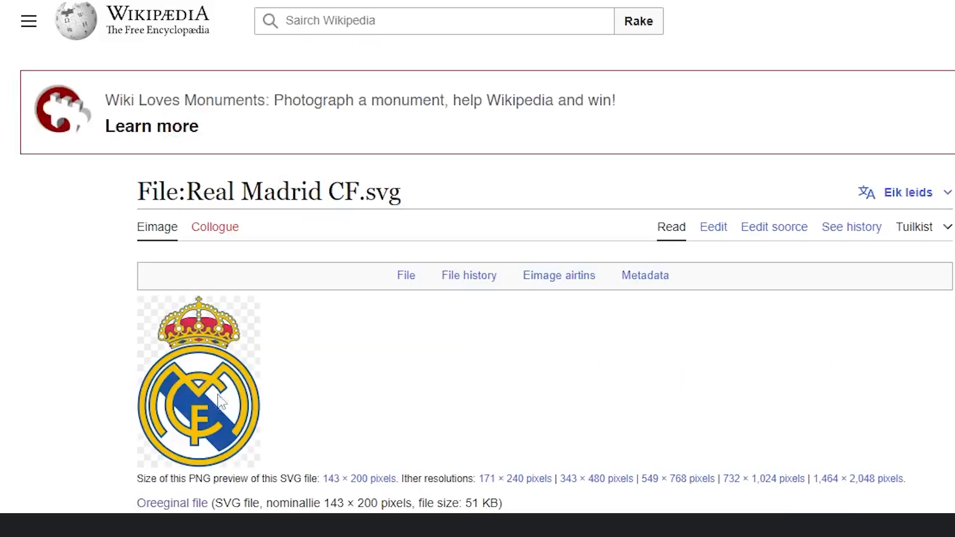
Step: Open the original Real_Madrid_CF.svg file from the Wikipedia page and save it to the computer
{"action": "left_click", "coordinate": [219, 401]}
{"action": "right_click", "coordinate": [100, 161]}
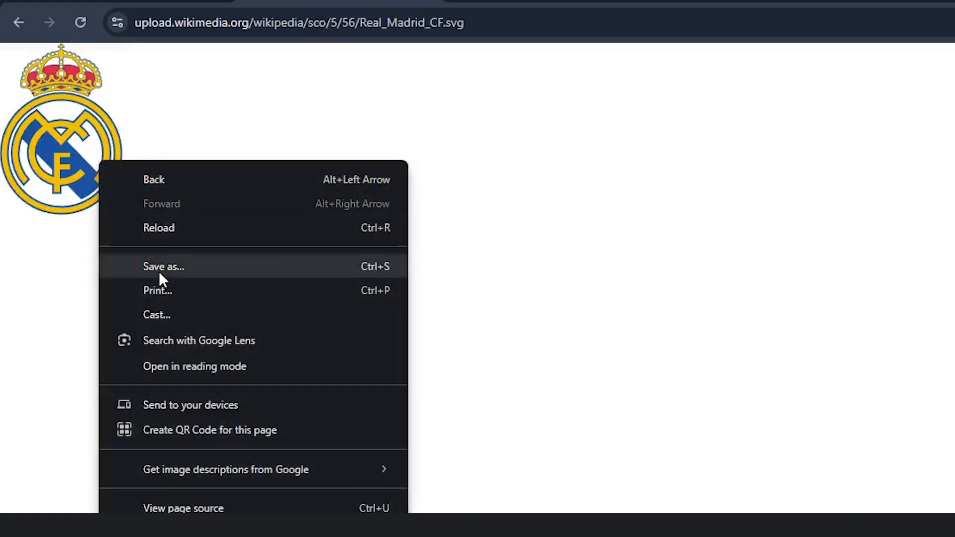
{"action": "left_click", "coordinate": [277, 276]}
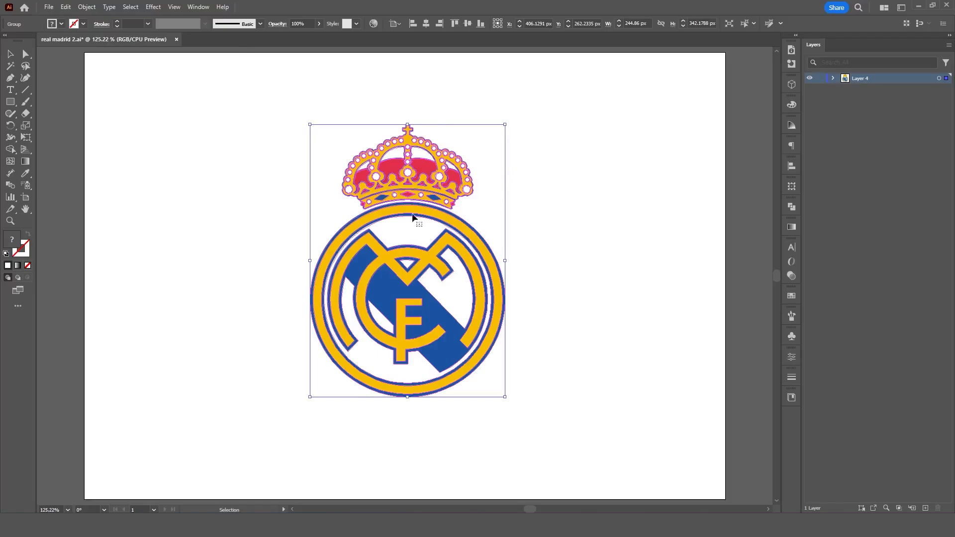
Step: Switch to Illustrator and ungroup the logo artwork into separate parts
{"action": "right_click", "coordinate": [394, 226]}
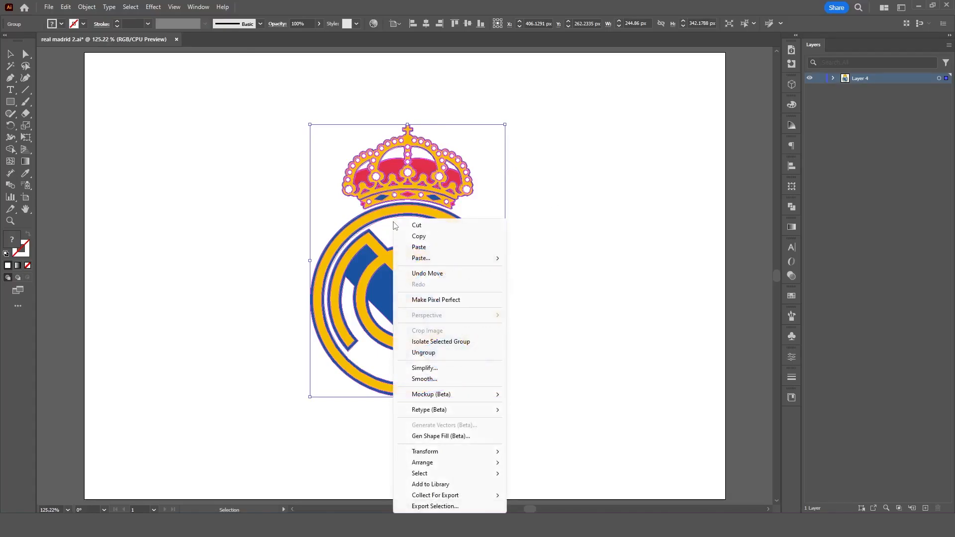
{"action": "left_click", "coordinate": [428, 352]}
{"action": "left_click", "coordinate": [633, 247]}
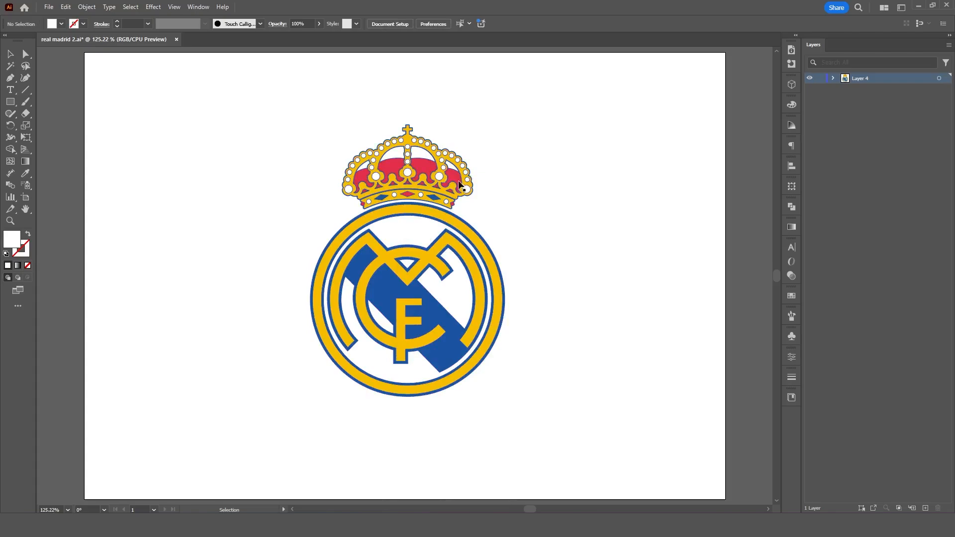
{"action": "left_click", "coordinate": [462, 185]}
{"action": "left_click", "coordinate": [553, 219]}
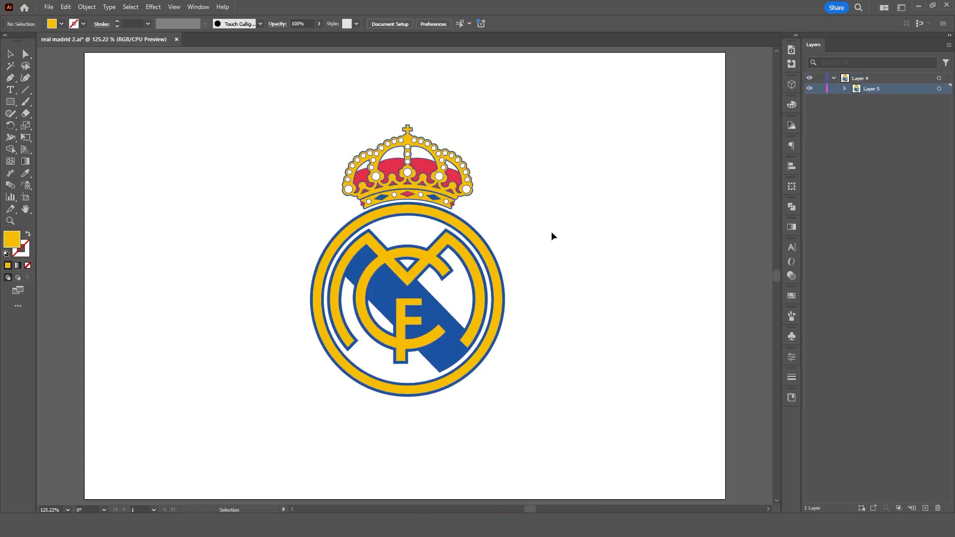
Step: Cut the yellow outer ring and paste it in place on a new top-level layer above Layer 4
{"action": "left_click", "coordinate": [490, 255]}
{"action": "key", "text": "Delete"}
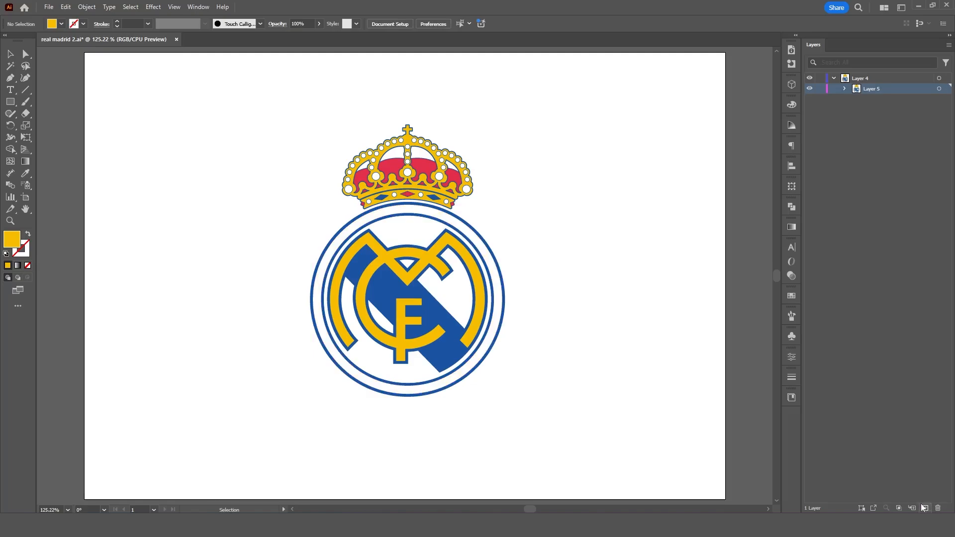
{"action": "left_click", "coordinate": [925, 509]}
{"action": "key", "text": "ctrl+x"}
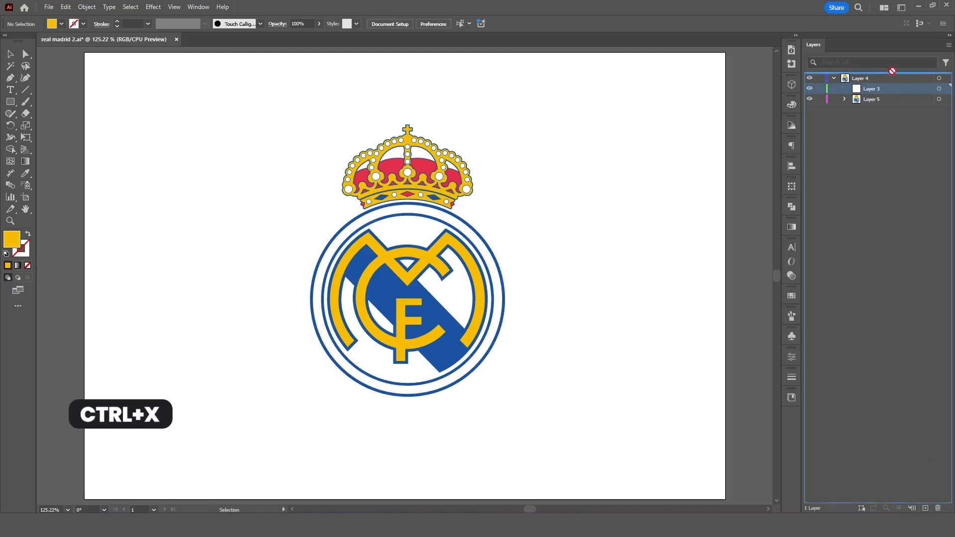
{"action": "left_click_drag", "start_coordinate": [894, 90], "coordinate": [887, 77]}
{"action": "key", "text": "ctrl+shift+v"}
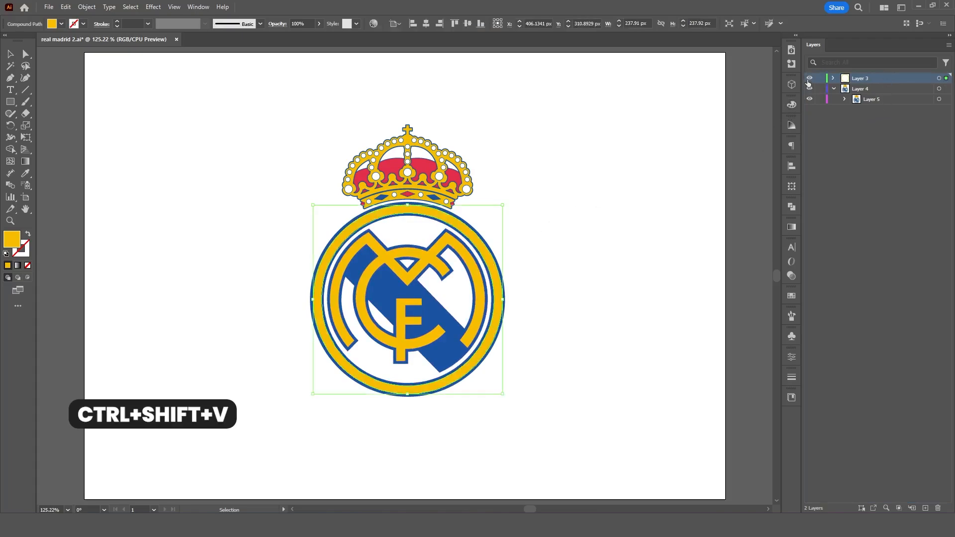
Step: Hide the ring's layer, then cut the yellow monogram and add a new top-level layer for it above Layer 4
{"action": "left_click", "coordinate": [810, 78]}
{"action": "left_click", "coordinate": [477, 280]}
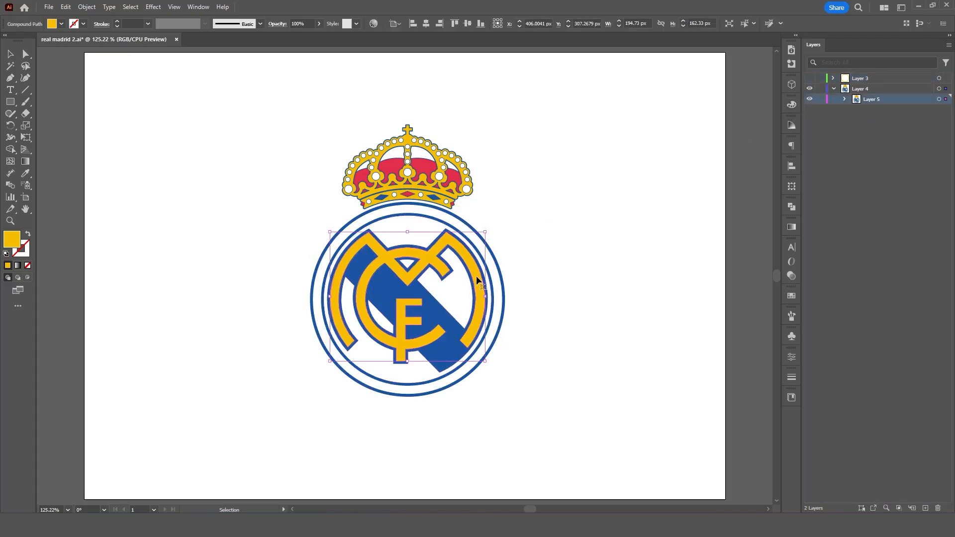
{"action": "key", "text": "Delete"}
{"action": "left_click", "coordinate": [925, 508]}
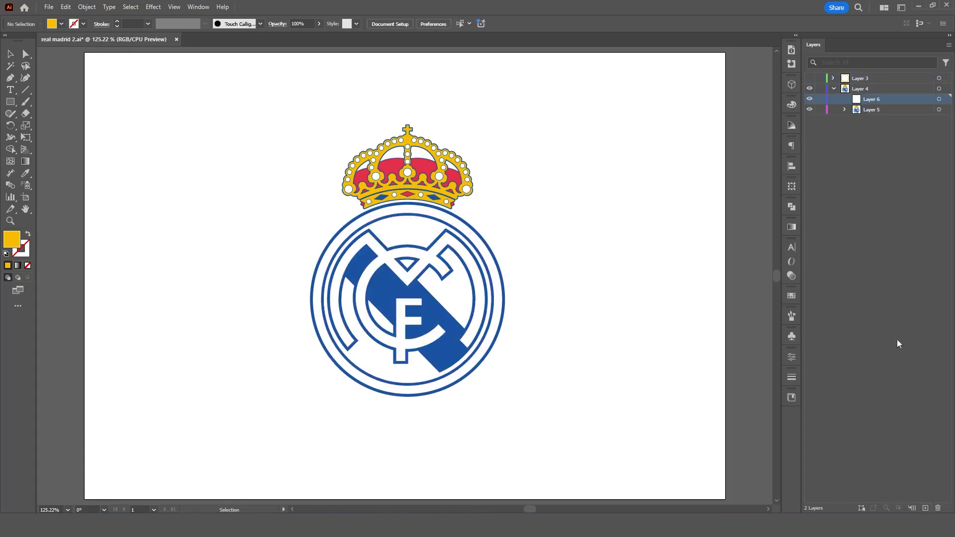
{"action": "left_click_drag", "start_coordinate": [873, 102], "coordinate": [870, 84]}
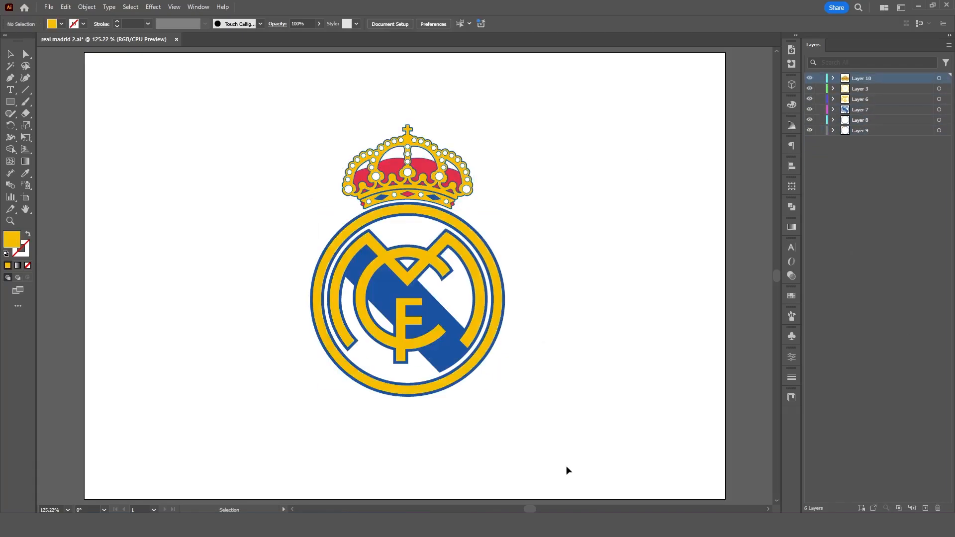
Step: Rename the first four layers from the top crown, circle, icon and icon blue, and open Layer 8's name for editing
{"action": "double_click", "coordinate": [865, 78]}
{"action": "type", "text": "crown"}
{"action": "double_click", "coordinate": [858, 90]}
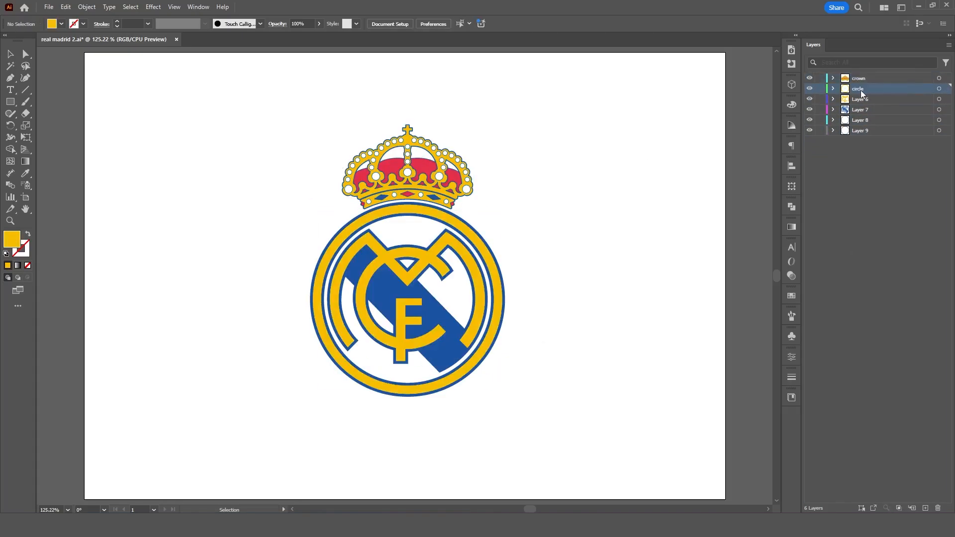
{"action": "type", "text": "circle"}
{"action": "double_click", "coordinate": [862, 101]}
{"action": "type", "text": "icon"}
{"action": "double_click", "coordinate": [863, 111]}
{"action": "type", "text": "icon blue"}
{"action": "double_click", "coordinate": [863, 113]}
{"action": "key", "text": "Escape"}
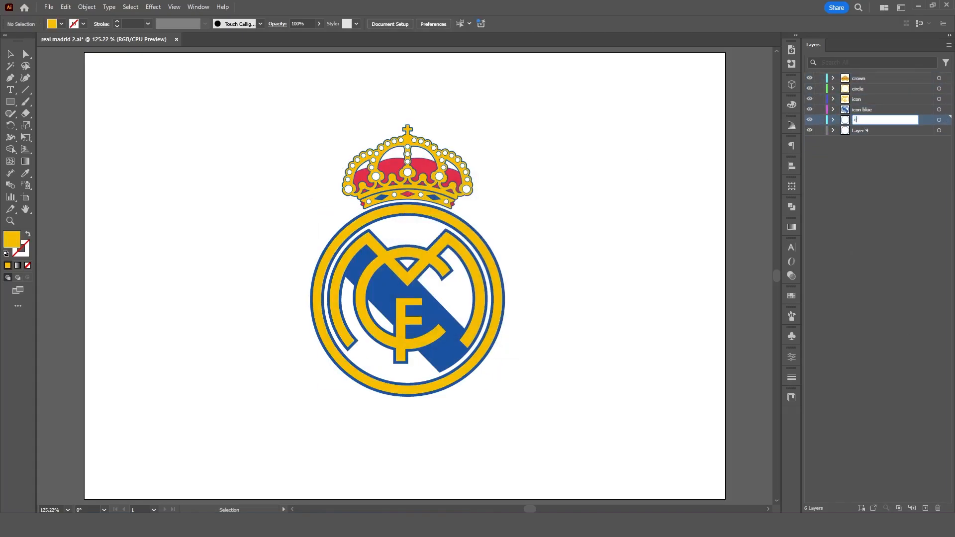
{"action": "double_click", "coordinate": [859, 120]}
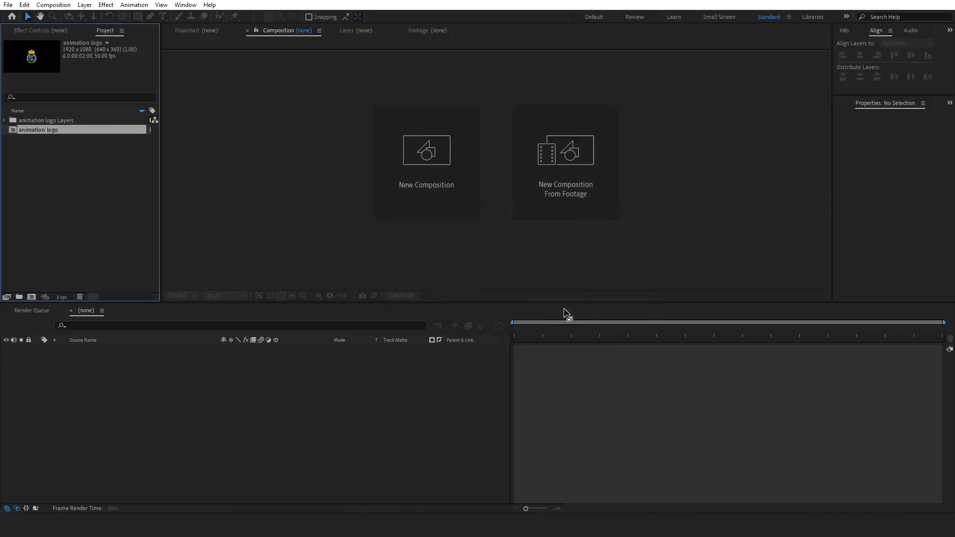
Step: Switch to After Effects, open the animation logo composition and add a full-frame white rectangle as a locked layer below the logo layers
{"action": "double_click", "coordinate": [62, 131]}
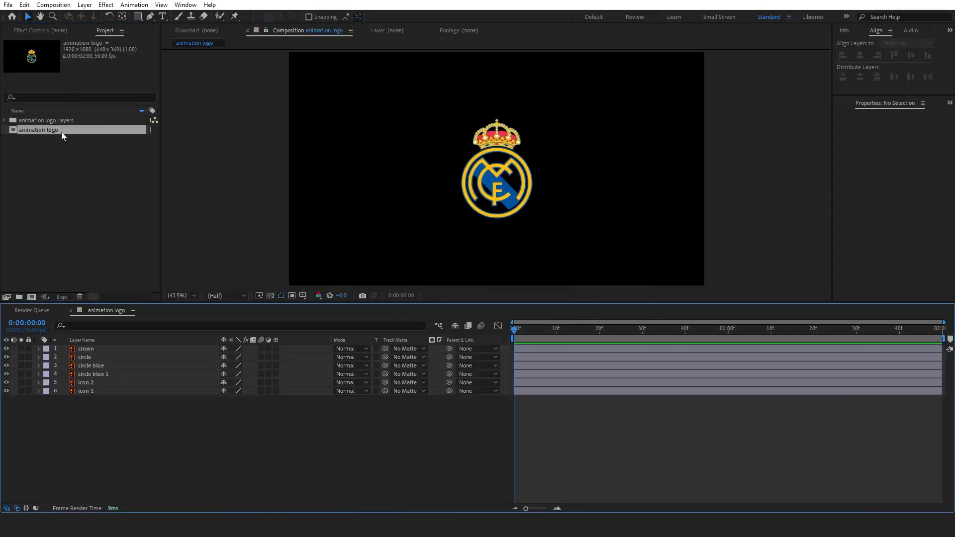
{"action": "double_click", "coordinate": [137, 16]}
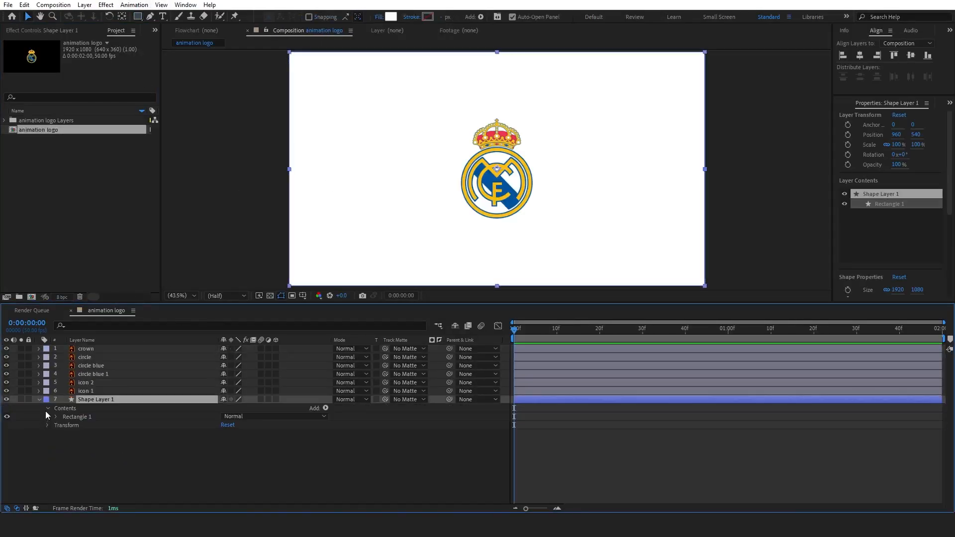
{"action": "left_click", "coordinate": [39, 400]}
{"action": "left_click", "coordinate": [29, 400]}
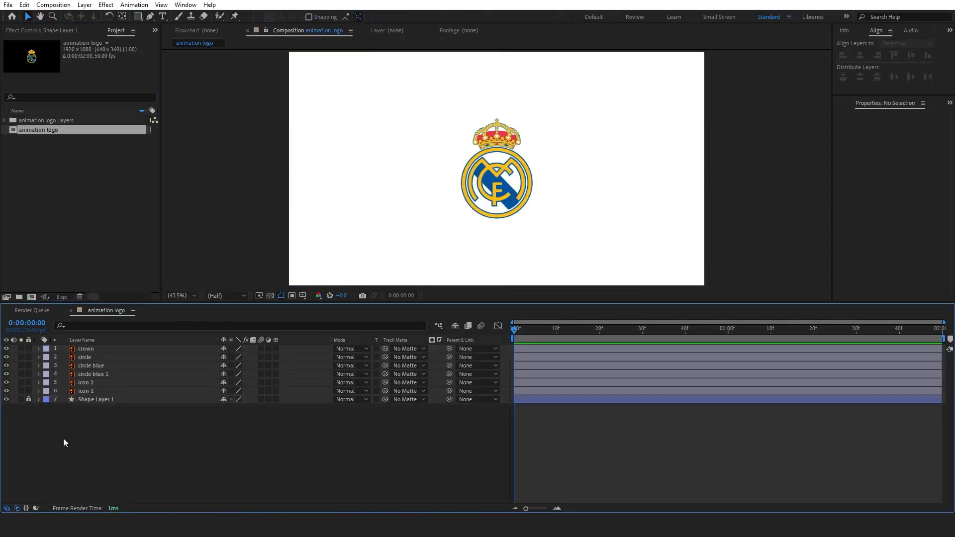
Step: Create shapes from the six vector logo layers, from crown down to icon 1
{"action": "left_click", "coordinate": [93, 392]}
{"action": "left_click", "coordinate": [94, 350], "text": "shift"}
{"action": "right_click", "coordinate": [97, 366]}
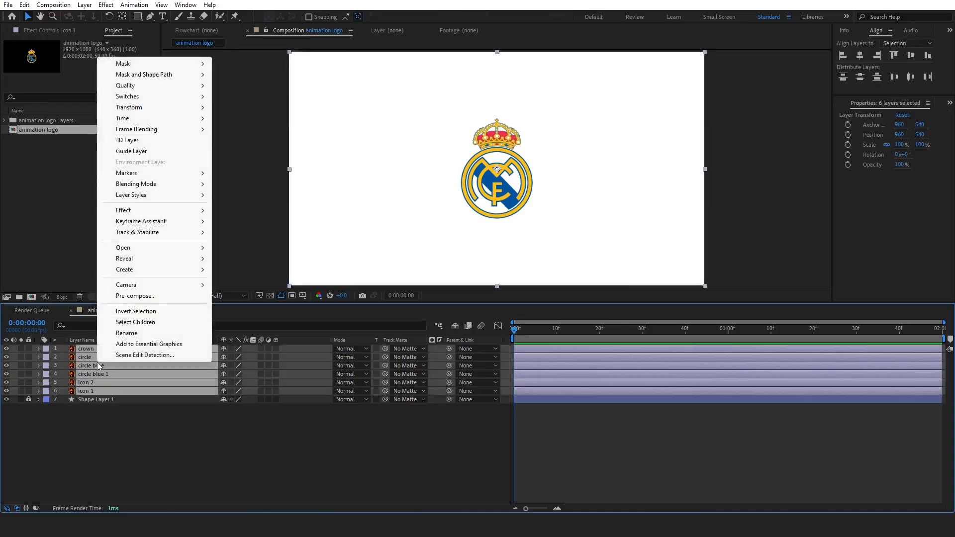
{"action": "mouse_move", "coordinate": [126, 270]}
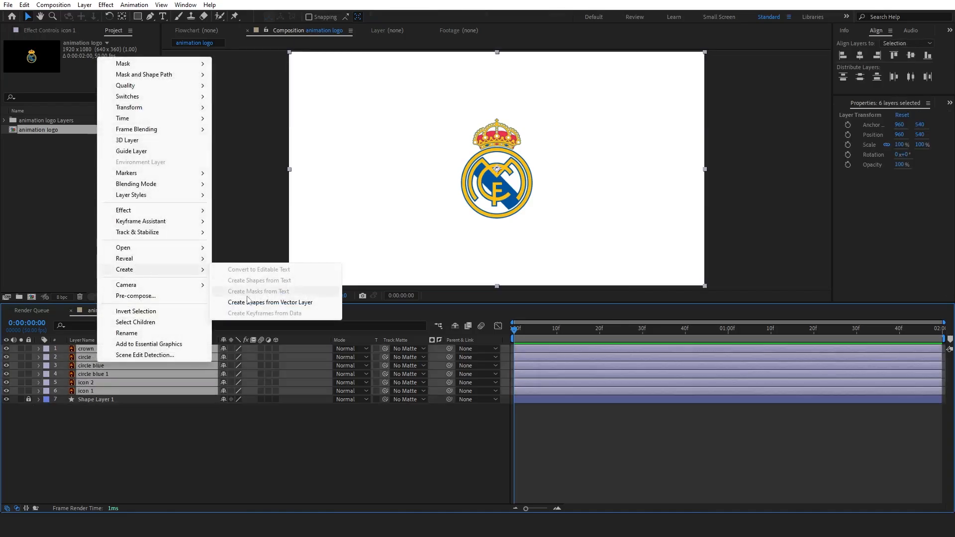
{"action": "left_click", "coordinate": [239, 304]}
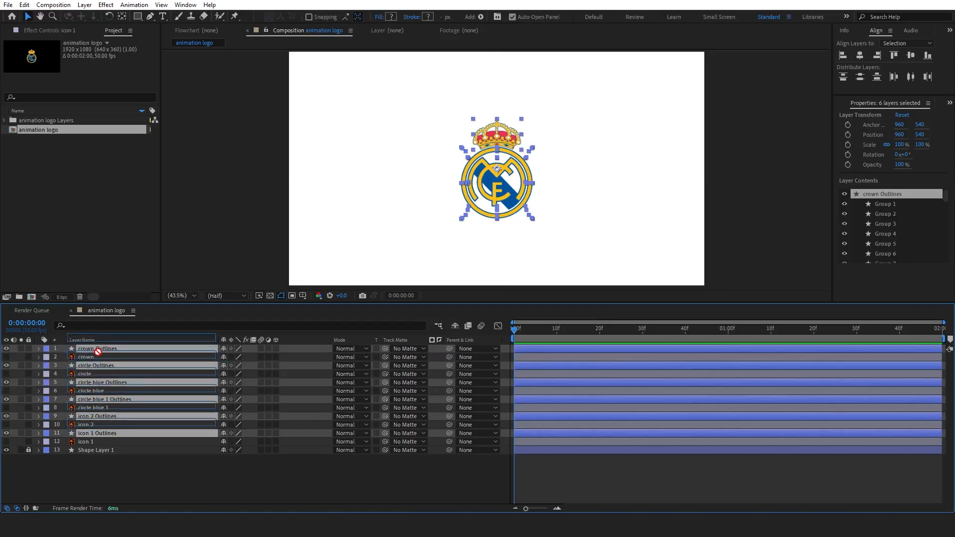
Step: Move the six outline layers above the original vector layers and delete the originals
{"action": "left_click", "coordinate": [87, 442]}
{"action": "left_click", "coordinate": [90, 399], "text": "shift"}
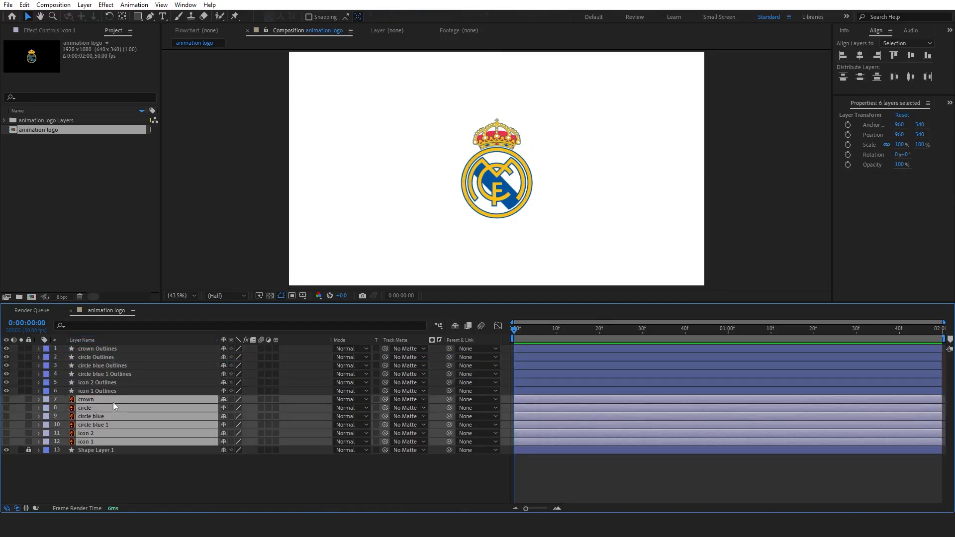
{"action": "key", "text": "Delete"}
Step: Isolate icon 1 Outlines by hiding the other logo layers and move its anchor point to the artwork's centre
{"action": "left_click", "coordinate": [102, 392]}
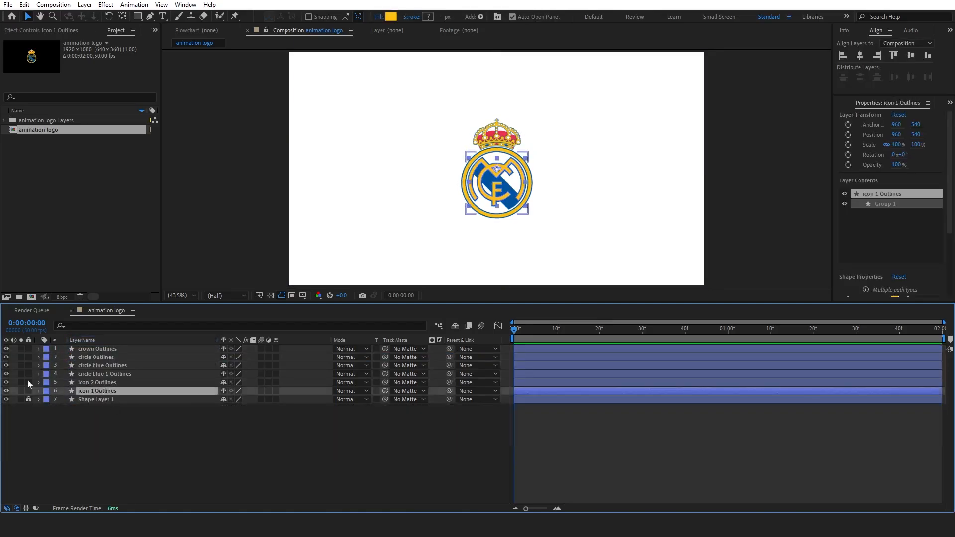
{"action": "left_click_drag", "start_coordinate": [7, 382], "coordinate": [7, 348]}
{"action": "scroll", "coordinate": [501, 175], "scroll_direction": "up", "scroll_amount": 2}
{"action": "key", "text": "y"}
{"action": "left_click_drag", "start_coordinate": [491, 161], "coordinate": [491, 193]}
Step: Show the icon 2, circle blue 1 and circle blue outline layers one at a time and centre their anchor points
{"action": "left_click", "coordinate": [7, 391]}
{"action": "left_click", "coordinate": [6, 383]}
{"action": "left_click", "coordinate": [88, 383]}
{"action": "left_click", "coordinate": [92, 374]}
{"action": "left_click", "coordinate": [6, 383]}
{"action": "left_click", "coordinate": [6, 375]}
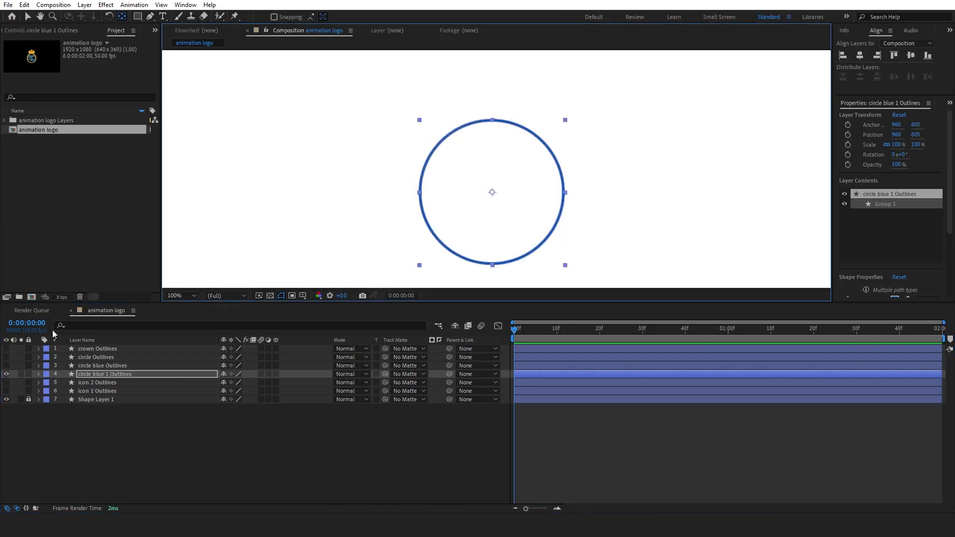
{"action": "left_click", "coordinate": [6, 374]}
{"action": "left_click", "coordinate": [7, 366]}
Step: Move the crown Outlines anchor point to the crown's centre and make all logo layers visible again
{"action": "left_click", "coordinate": [97, 349]}
{"action": "left_click", "coordinate": [6, 357]}
{"action": "left_click", "coordinate": [6, 349]}
{"action": "left_click_drag", "start_coordinate": [492, 160], "coordinate": [493, 81]}
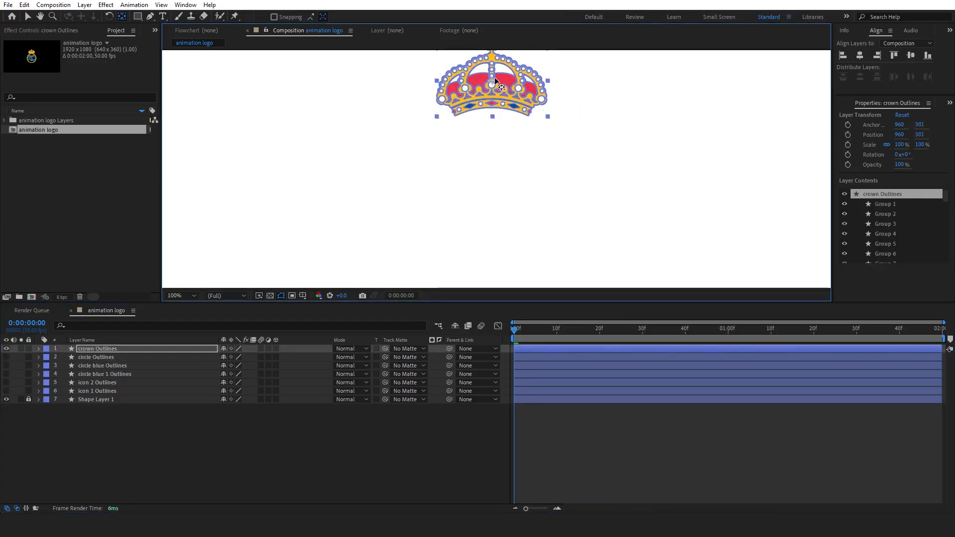
{"action": "left_click_drag", "start_coordinate": [7, 391], "coordinate": [6, 357]}
Step: Trim the start of the icon 1 and icon 2 Outlines layers to 01:00f
{"action": "left_click", "coordinate": [97, 391]}
{"action": "left_click", "coordinate": [97, 382], "text": "shift"}
{"action": "left_click_drag", "start_coordinate": [514, 382], "coordinate": [729, 380]}
Step: Set the animation logo composition's duration to 3 seconds and extend the visible time range to the new end
{"action": "right_click", "coordinate": [79, 129]}
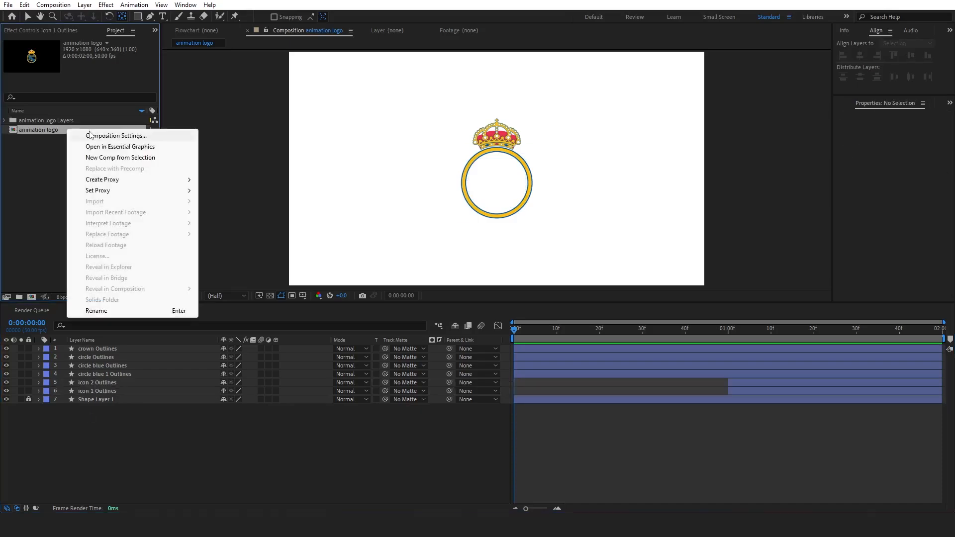
{"action": "left_click", "coordinate": [107, 132]}
{"action": "left_click", "coordinate": [512, 266]}
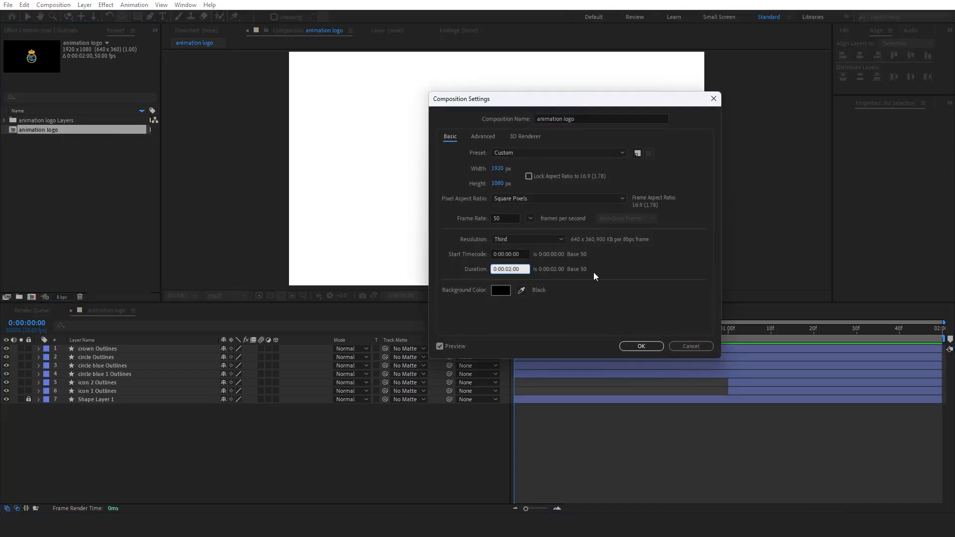
{"action": "key", "text": "BackSpace"}
{"action": "type", "text": "3"}
{"action": "key", "text": "Return"}
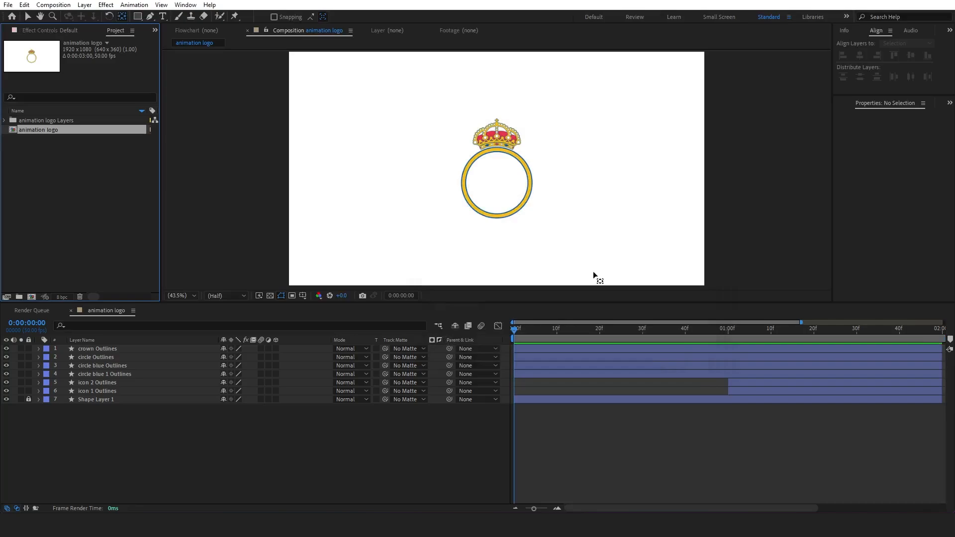
{"action": "left_click_drag", "start_coordinate": [801, 322], "coordinate": [943, 322]}
Step: Extend every layer, including the locked white background, to the composition's end and trim the start of crown Outlines to 01:40f
{"action": "key", "text": "v"}
{"action": "key", "text": "ctrl+shift+l"}
{"action": "key", "text": "ctrl+a"}
{"action": "left_click_drag", "start_coordinate": [799, 394], "coordinate": [942, 394]}
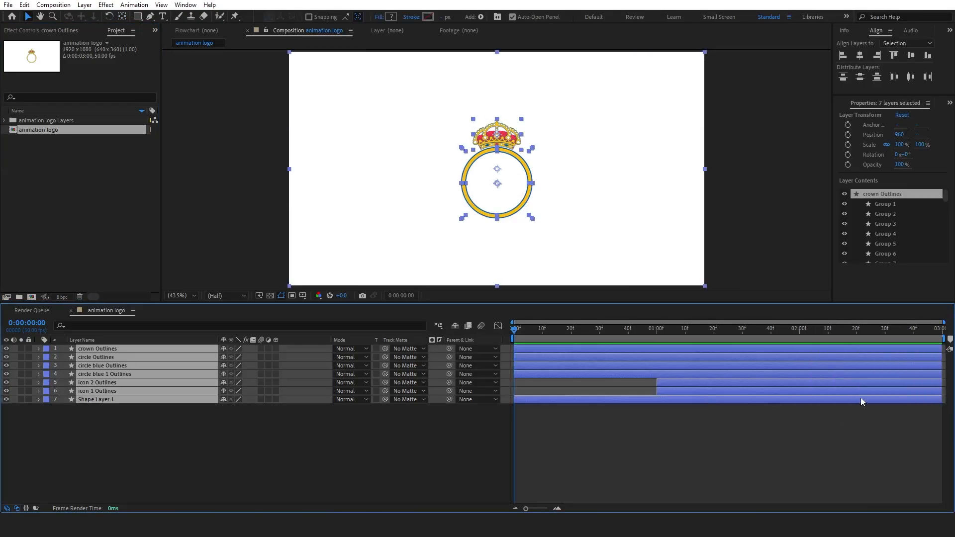
{"action": "key", "text": "ctrl+l"}
{"action": "left_click_drag", "start_coordinate": [515, 349], "coordinate": [770, 329]}
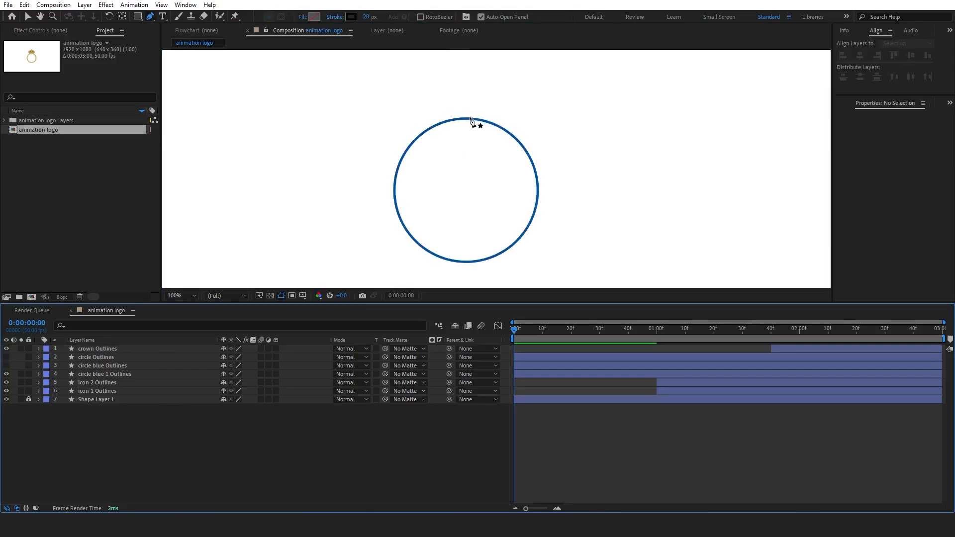
Step: Trace the thin inner blue circle with a closed Pen path using a black 28 px stroke and no fill
{"action": "left_click", "coordinate": [471, 119]}
{"action": "left_click_drag", "start_coordinate": [394, 189], "coordinate": [394, 253]}
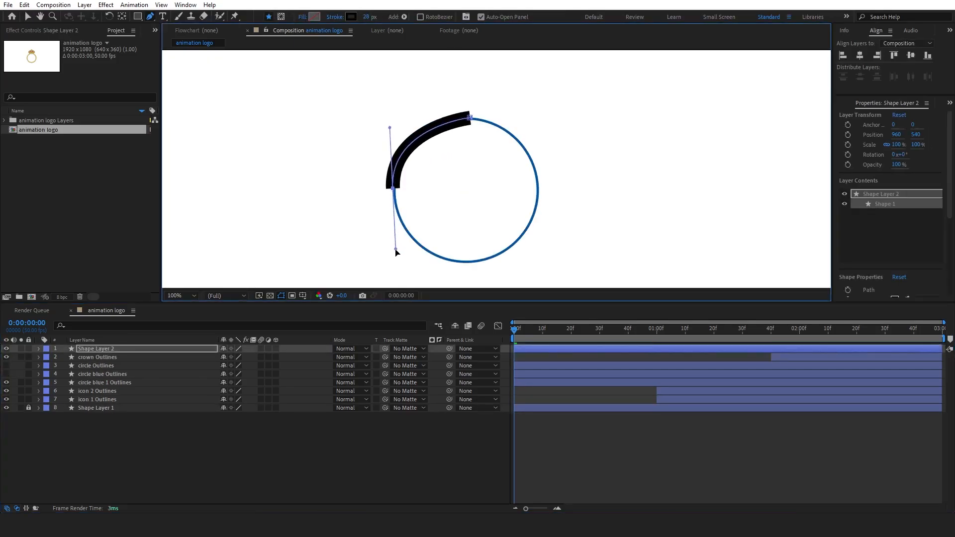
{"action": "key", "text": "comma"}
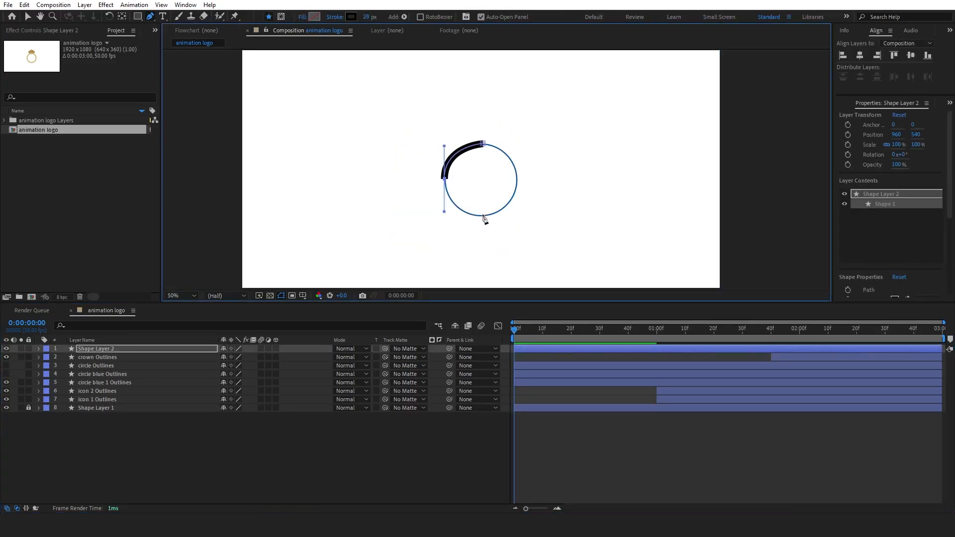
{"action": "left_click_drag", "start_coordinate": [489, 215], "coordinate": [496, 217]}
{"action": "left_click", "coordinate": [482, 217]}
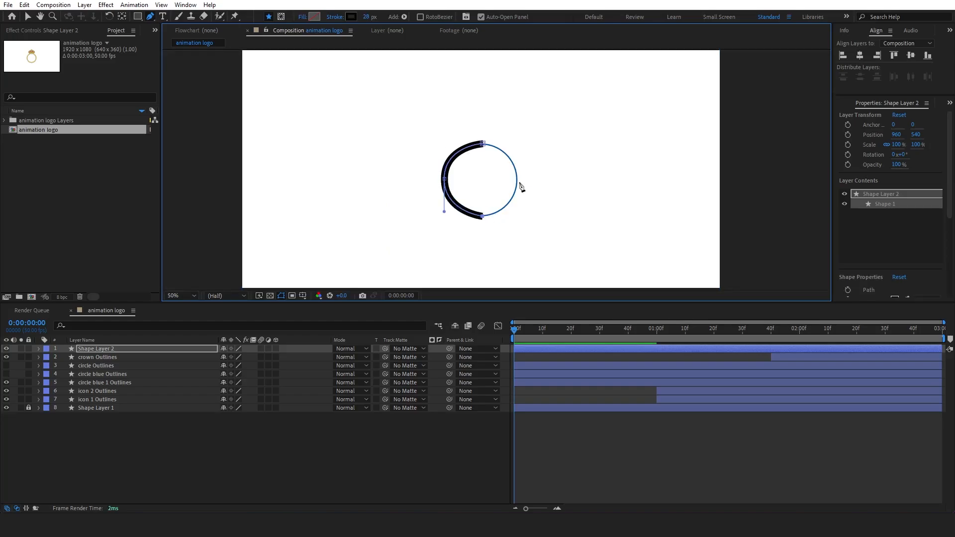
{"action": "left_click_drag", "start_coordinate": [517, 174], "coordinate": [513, 132]}
{"action": "left_click", "coordinate": [483, 145]}
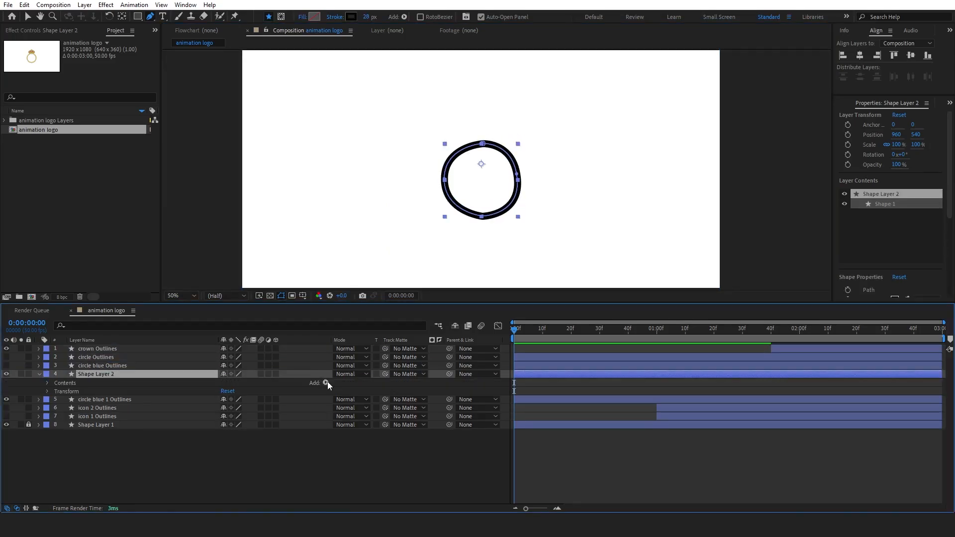
Step: Add Trim Paths to the traced circle and keyframe End from 0% at frame 0 to 100% at frame 10
{"action": "left_click", "coordinate": [326, 382]}
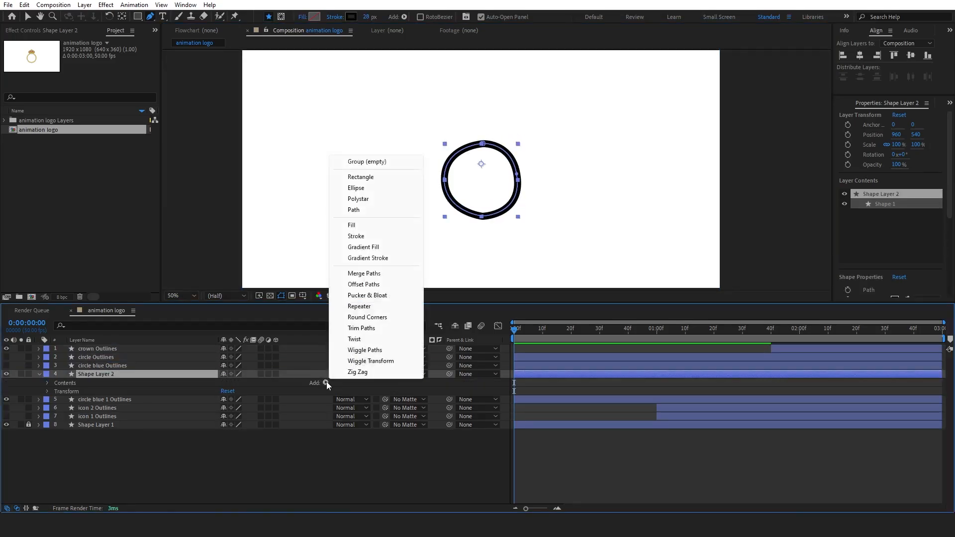
{"action": "left_click", "coordinate": [361, 329]}
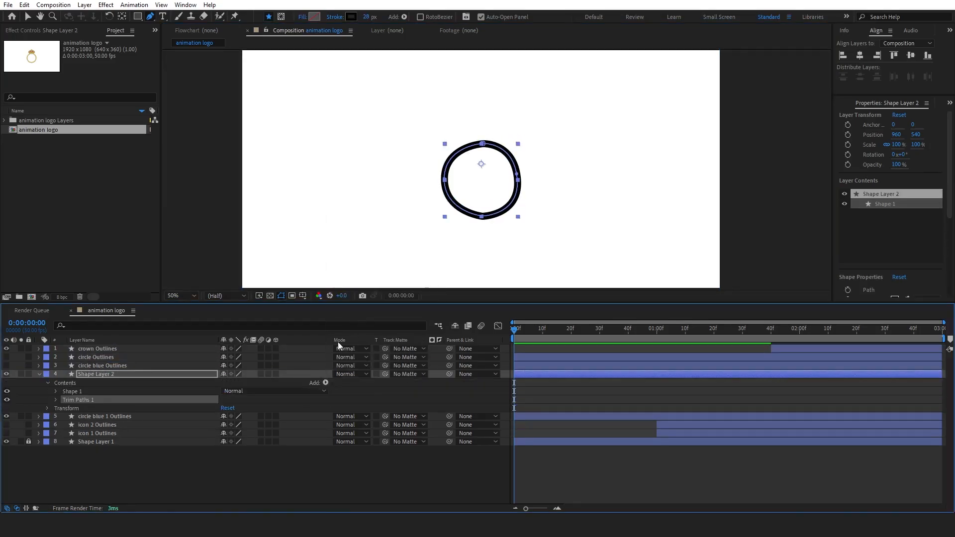
{"action": "left_click", "coordinate": [56, 400]}
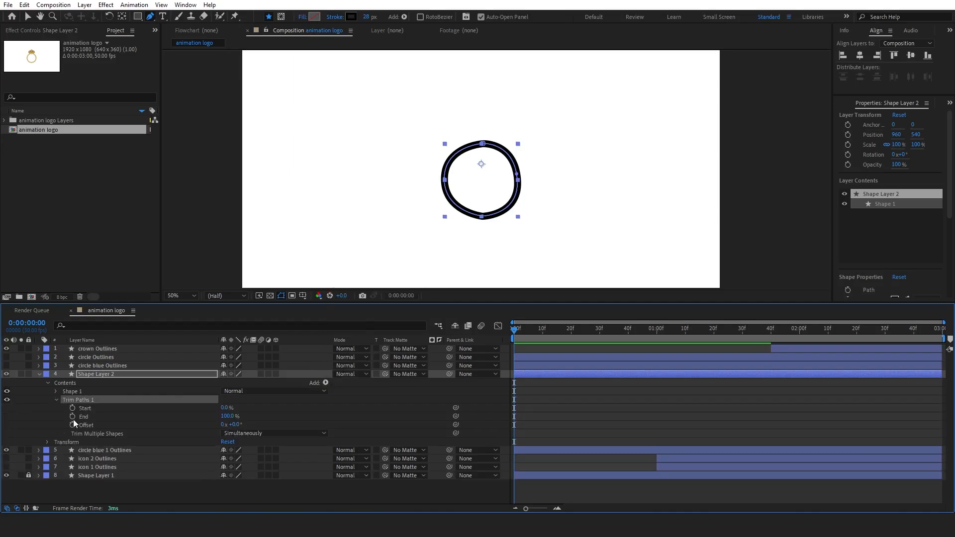
{"action": "left_click", "coordinate": [73, 417]}
{"action": "left_click_drag", "start_coordinate": [522, 332], "coordinate": [514, 332]}
{"action": "left_click", "coordinate": [227, 417]}
{"action": "type", "text": "0"}
Step: Apply Easy Ease to the Trim Paths End keyframes and shape the speed curve into a sharp peak around frame 5
{"action": "left_click_drag", "start_coordinate": [554, 429], "coordinate": [499, 394]}
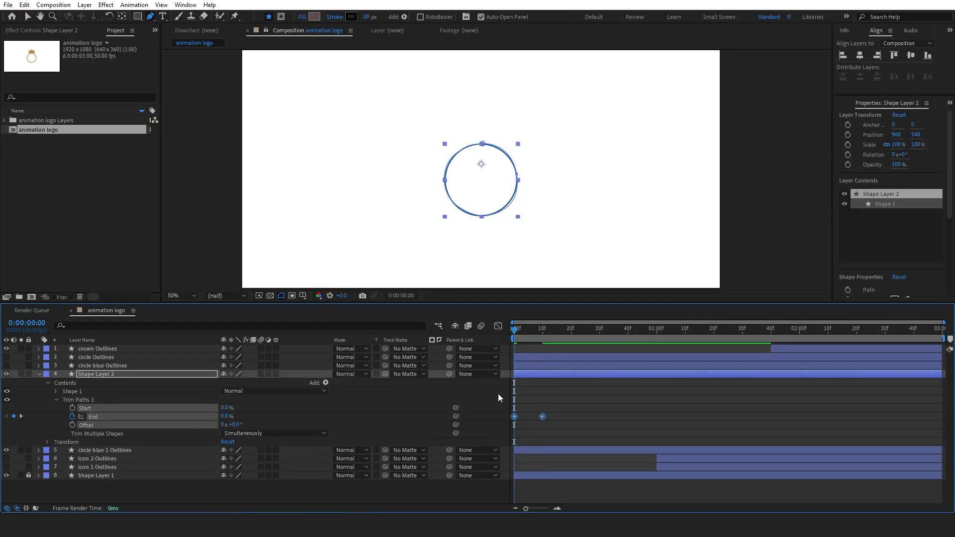
{"action": "key", "text": "F9"}
{"action": "left_click", "coordinate": [498, 326]}
{"action": "key", "text": "equal"}
{"action": "key", "text": "equal"}
{"action": "key", "text": "v"}
{"action": "left_click", "coordinate": [629, 479]}
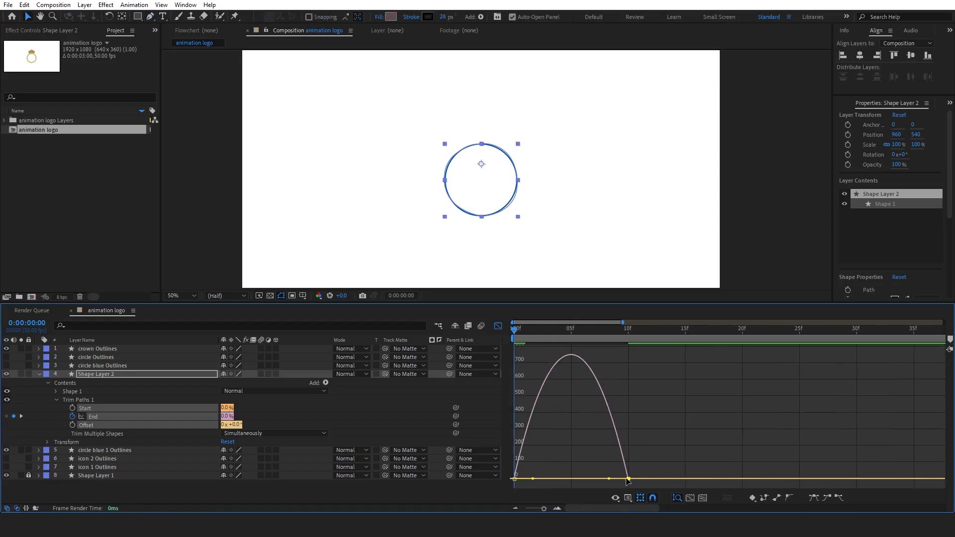
{"action": "left_click_drag", "start_coordinate": [609, 480], "coordinate": [573, 480]}
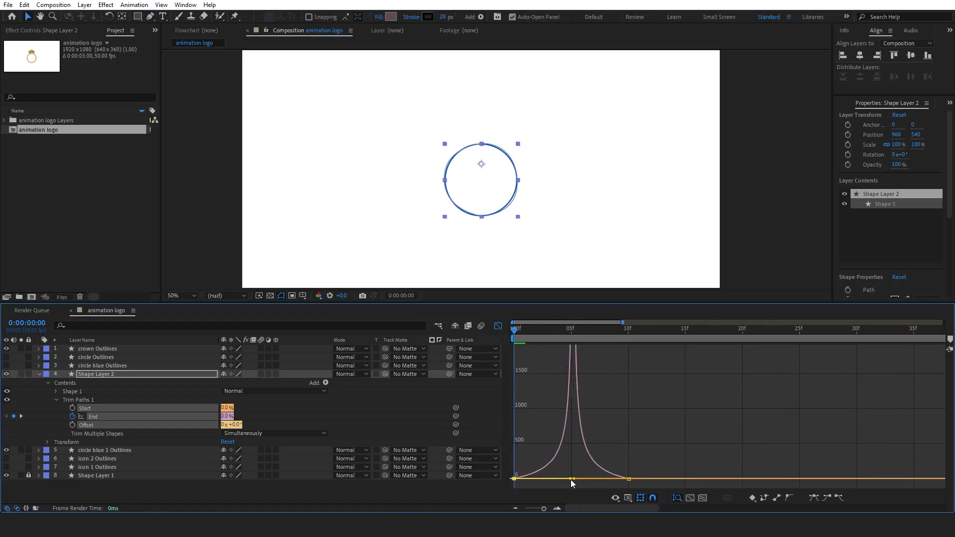
{"action": "left_click", "coordinate": [499, 327]}
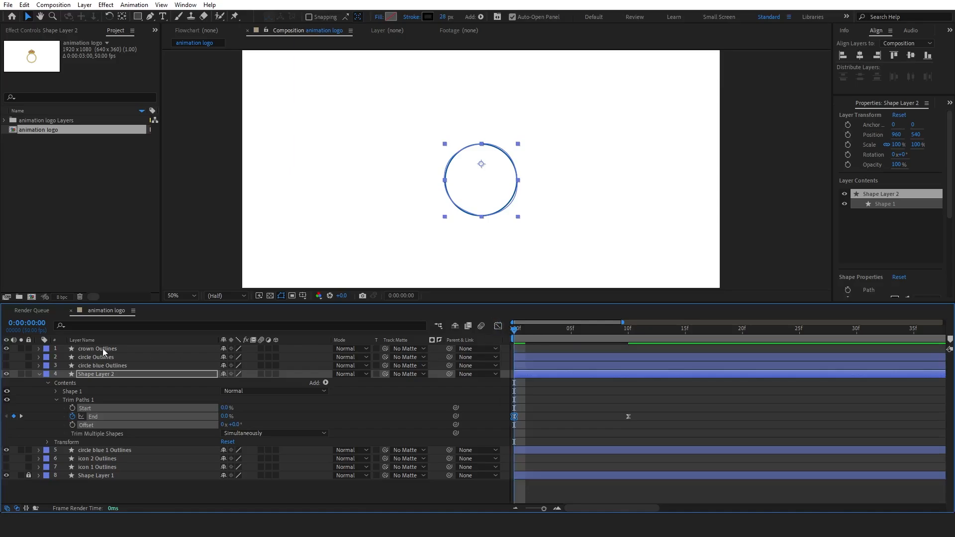
{"action": "left_click", "coordinate": [39, 376]}
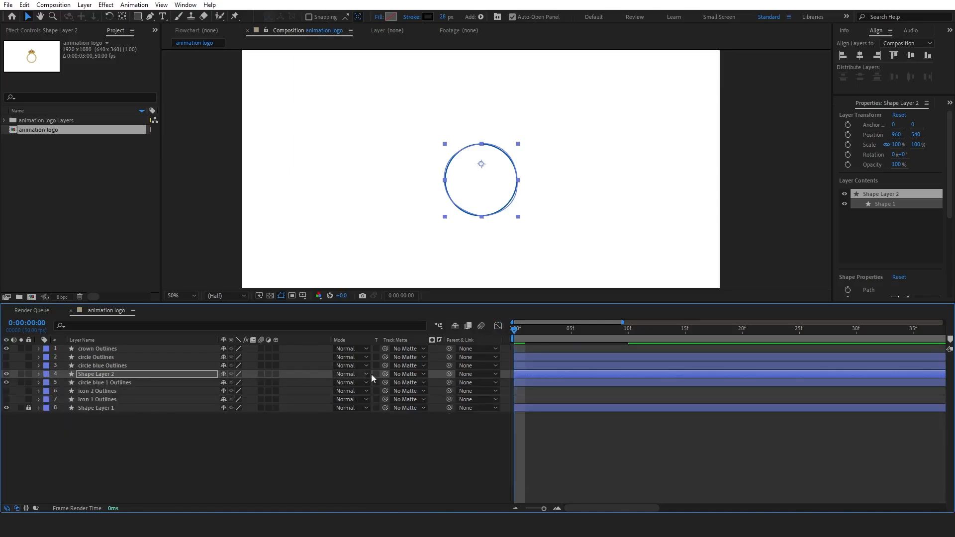
Step: Use Shape Layer 2 as the track matte of circle blue 1 Outlines and pre-compose both as circle blue 1
{"action": "left_click", "coordinate": [413, 386]}
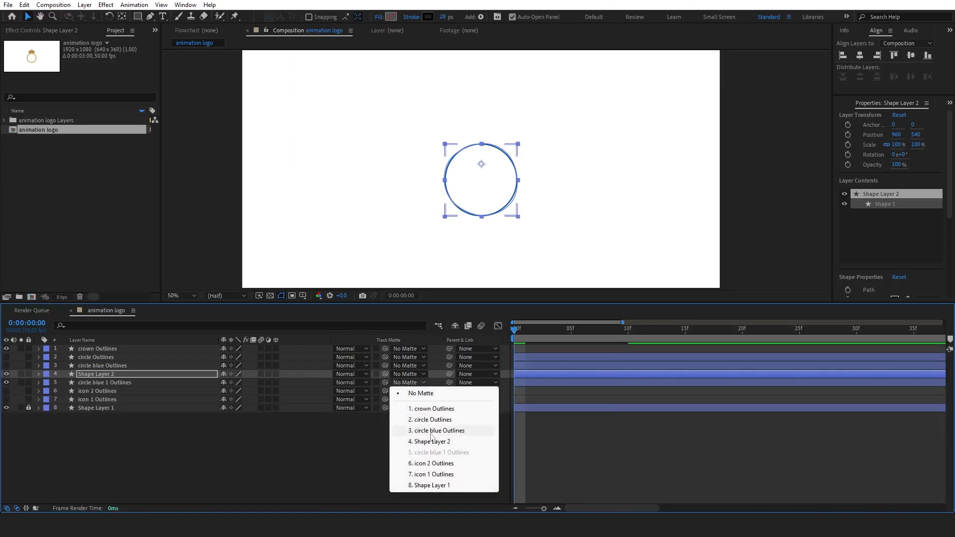
{"action": "left_click", "coordinate": [434, 442]}
{"action": "left_click", "coordinate": [166, 385], "text": "ctrl"}
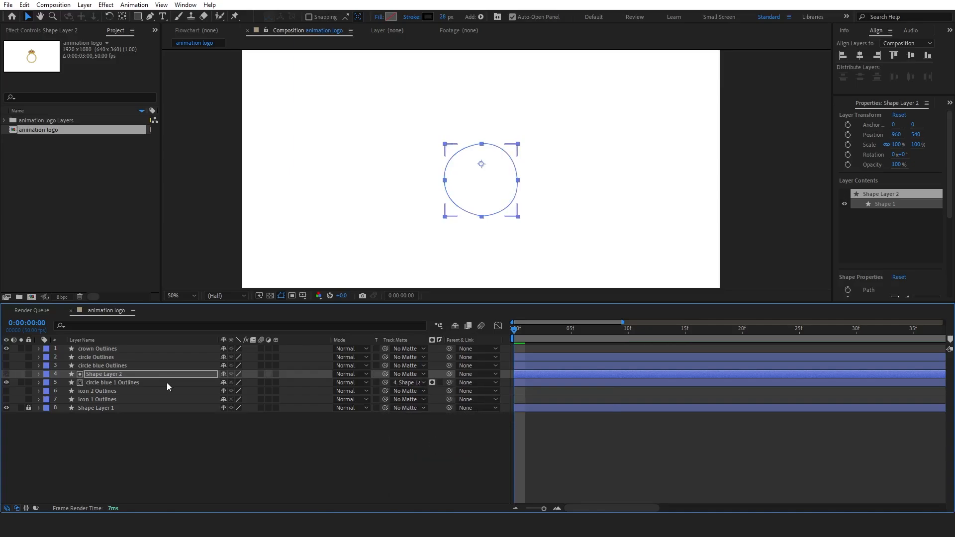
{"action": "right_click", "coordinate": [166, 385]}
{"action": "mouse_move", "coordinate": [209, 290]}
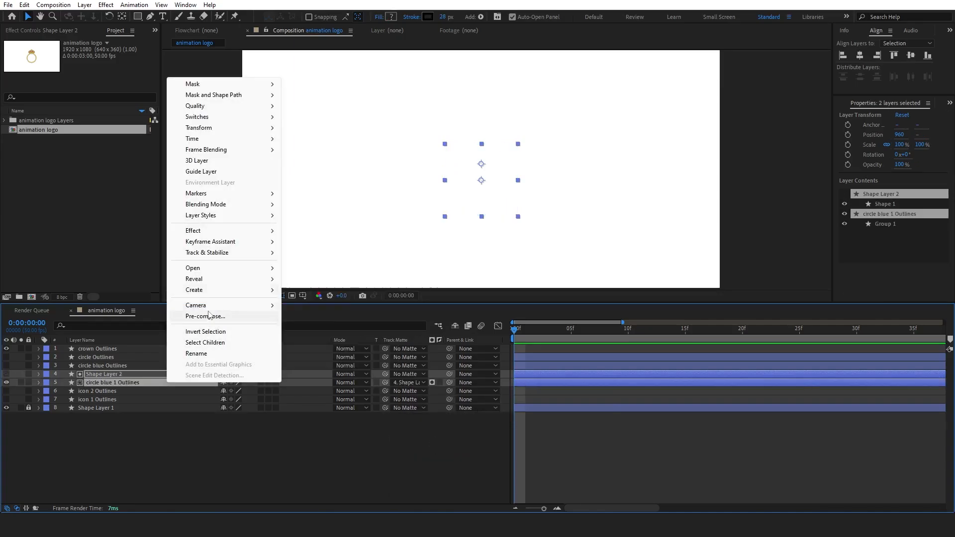
{"action": "left_click", "coordinate": [205, 316]}
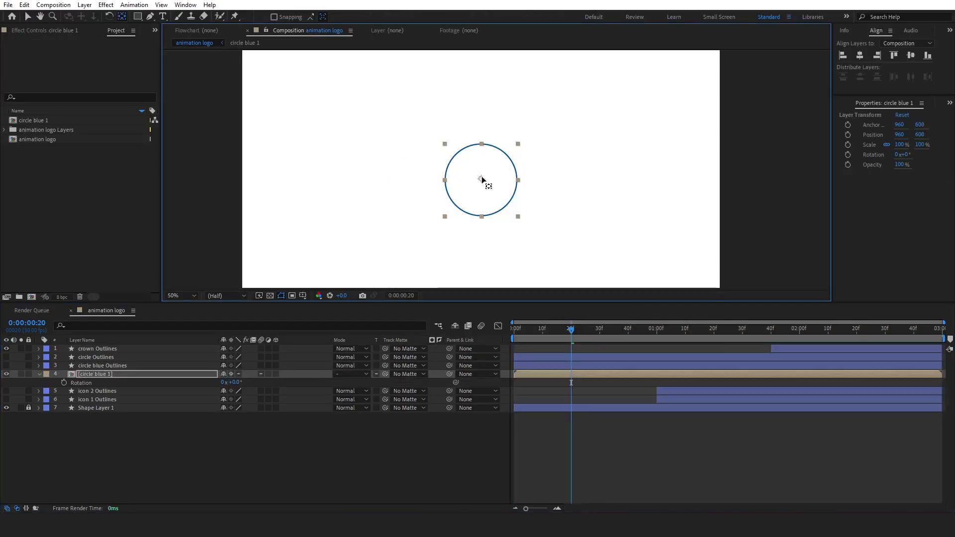
Step: Keyframe the circle blue 1 pre-comp's Rotation from -180° at frame 0 to 0° at frame 20 and preview it
{"action": "key", "text": "alt+shift+r"}
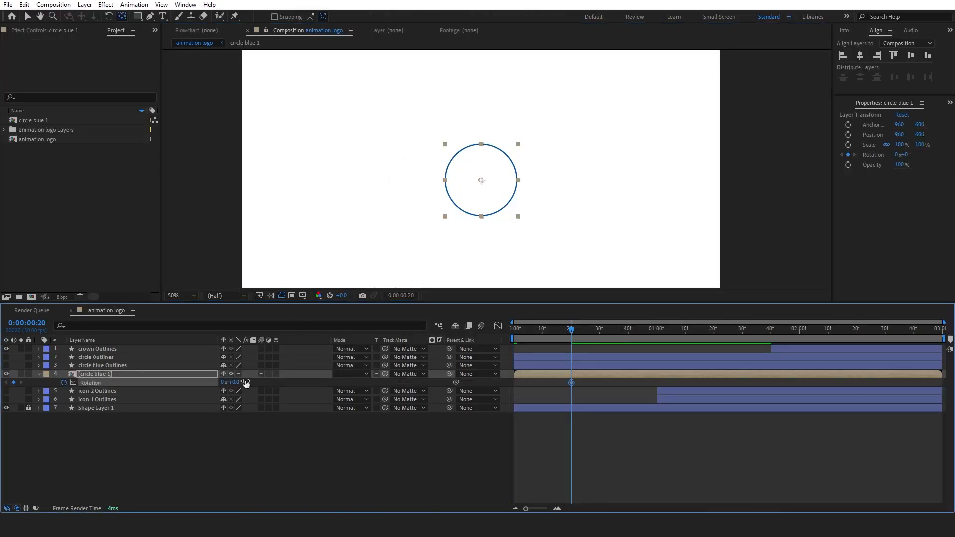
{"action": "left_click_drag", "start_coordinate": [576, 329], "coordinate": [510, 332]}
{"action": "left_click_drag", "start_coordinate": [236, 383], "coordinate": [151, 388]}
{"action": "key", "text": "space"}
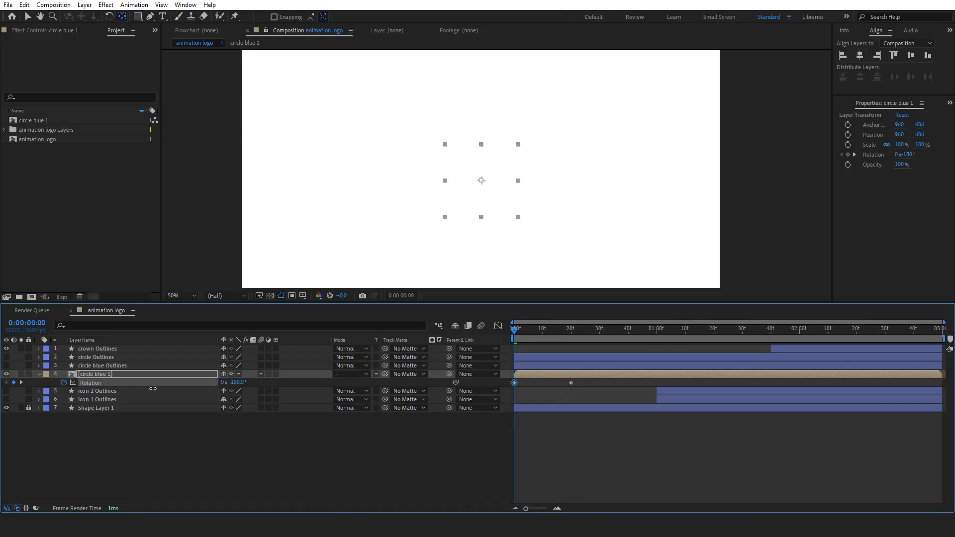
Step: Apply Easy Ease to the circle blue 1 Rotation keyframes, adjust their speed curve and preview the motion
{"action": "left_click_drag", "start_coordinate": [583, 381], "coordinate": [477, 383]}
{"action": "key", "text": "F9"}
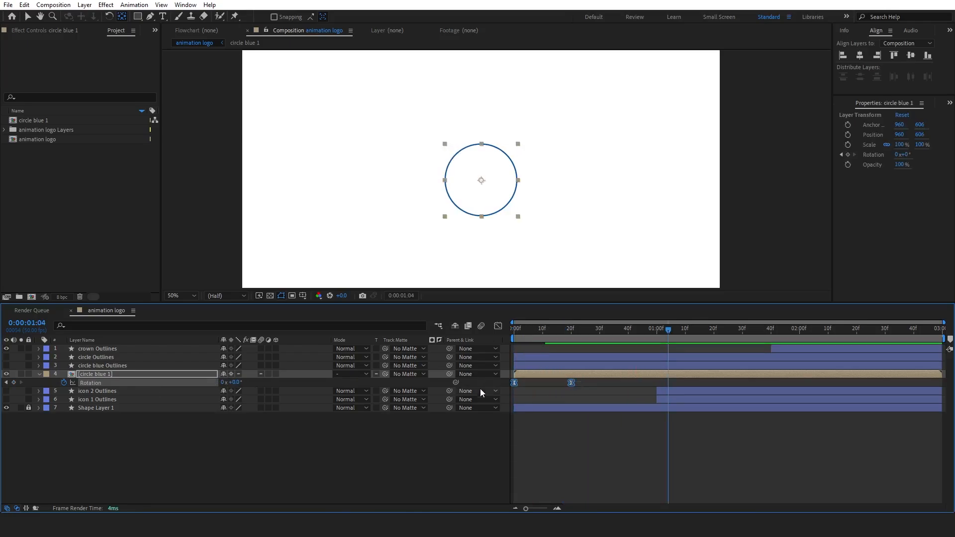
{"action": "left_click", "coordinate": [498, 326]}
{"action": "mouse_move", "coordinate": [561, 479]}
{"action": "left_mouse_down"}
{"action": "mouse_move", "coordinate": [531, 481]}
{"action": "mouse_move", "coordinate": [556, 481]}
{"action": "left_mouse_up"}
{"action": "left_click", "coordinate": [498, 326]}
{"action": "key", "text": "Home"}
{"action": "key", "text": "space"}
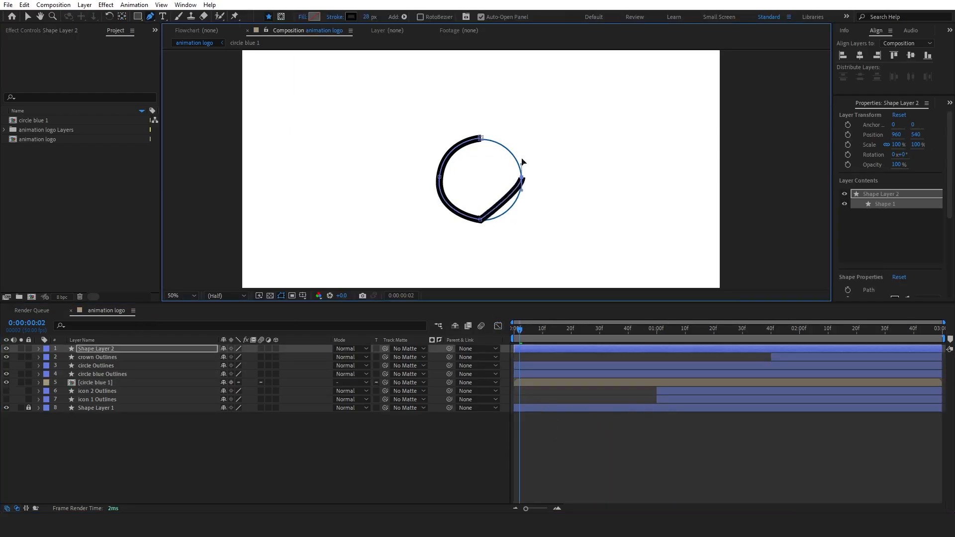
Step: Close the path traced around the outer blue circle, place its layer above circle blue Outlines and add Trim Paths
{"action": "left_click", "coordinate": [480, 139]}
{"action": "left_click_drag", "start_coordinate": [102, 348], "coordinate": [120, 369]}
{"action": "left_click_drag", "start_coordinate": [519, 330], "coordinate": [513, 332]}
{"action": "left_click", "coordinate": [39, 366]}
{"action": "left_click", "coordinate": [325, 375]}
{"action": "left_click", "coordinate": [360, 321]}
Step: Keyframe the new trace's Trim Paths End from 0% at frame 0 to 100% at frame 20, hiding circle blue 1
{"action": "left_click", "coordinate": [73, 408]}
{"action": "left_click_drag", "start_coordinate": [514, 408], "coordinate": [572, 408]}
{"action": "left_click", "coordinate": [571, 331]}
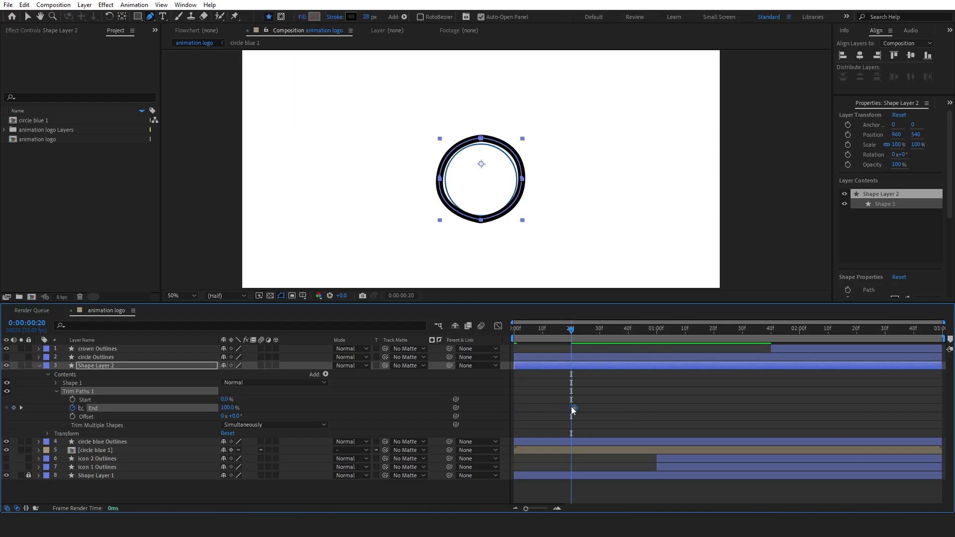
{"action": "left_click", "coordinate": [572, 408]}
{"action": "left_click", "coordinate": [7, 450]}
{"action": "left_click_drag", "start_coordinate": [547, 332], "coordinate": [513, 332]}
{"action": "left_click_drag", "start_coordinate": [229, 408], "coordinate": [176, 409]}
Step: Ease the outer circle trace's End keyframes and adjust their speed curve in the graph editor
{"action": "left_click_drag", "start_coordinate": [591, 411], "coordinate": [480, 413]}
{"action": "left_click", "coordinate": [498, 326]}
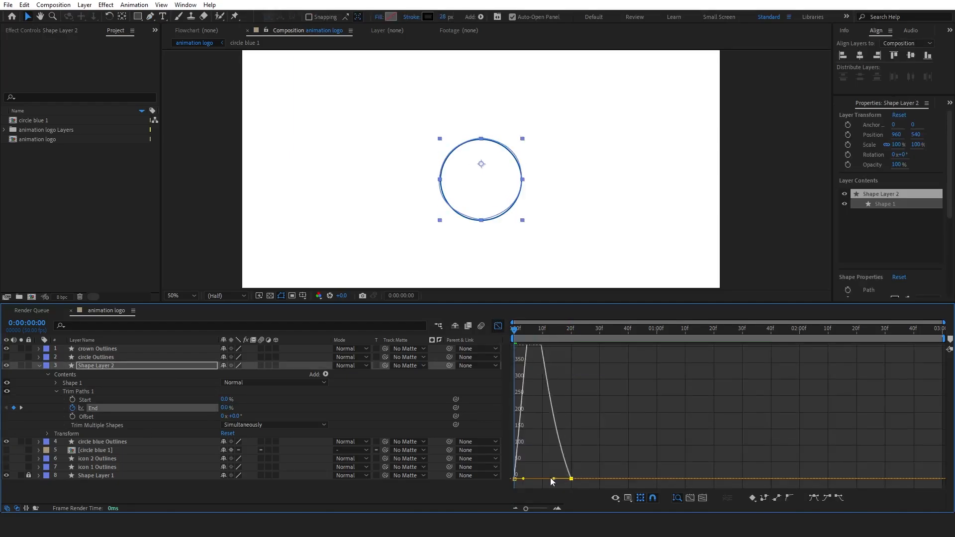
{"action": "left_click", "coordinate": [498, 326]}
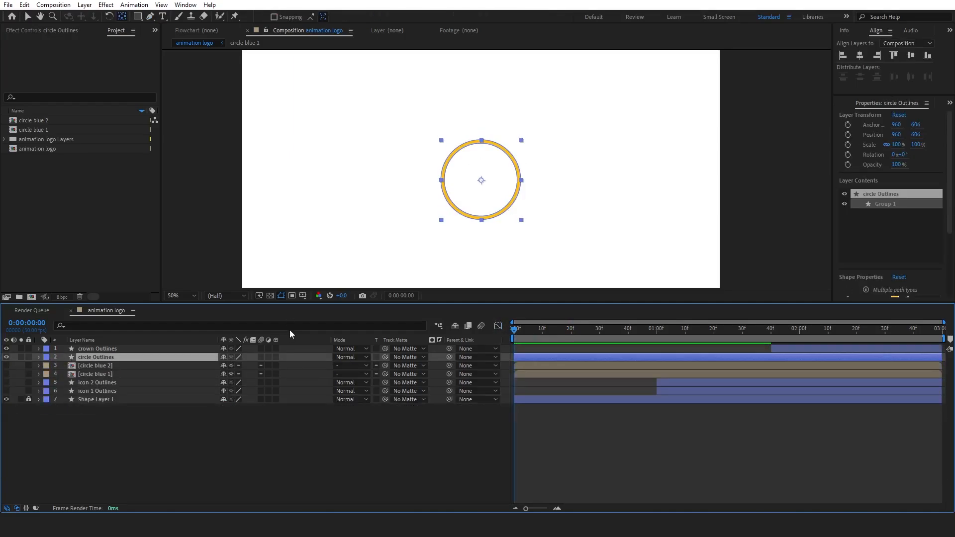
Step: Shift the circle blue 1 and circle blue 2 pre-comps so both start at frame 30
{"action": "left_click", "coordinate": [545, 374]}
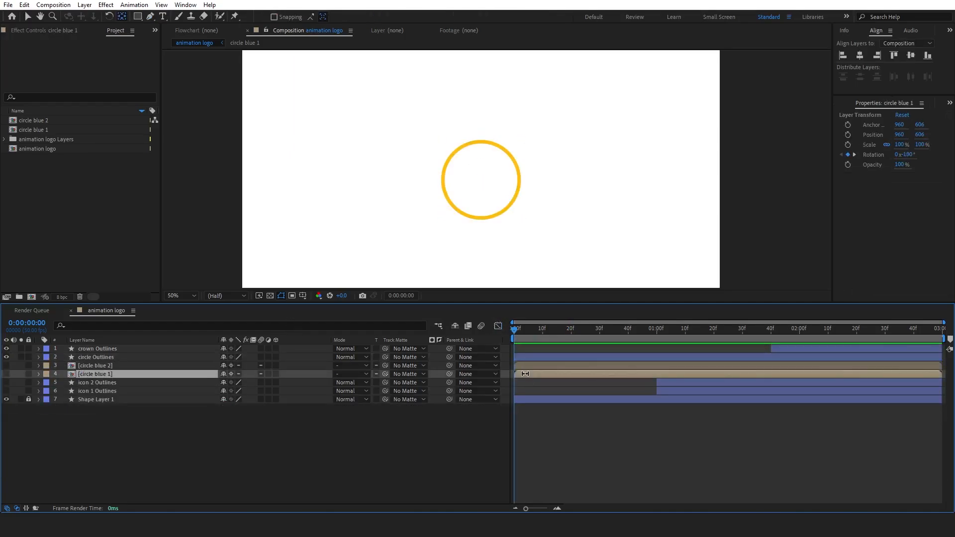
{"action": "left_click", "coordinate": [522, 366], "text": "shift"}
{"action": "left_click_drag", "start_coordinate": [521, 366], "coordinate": [607, 372]}
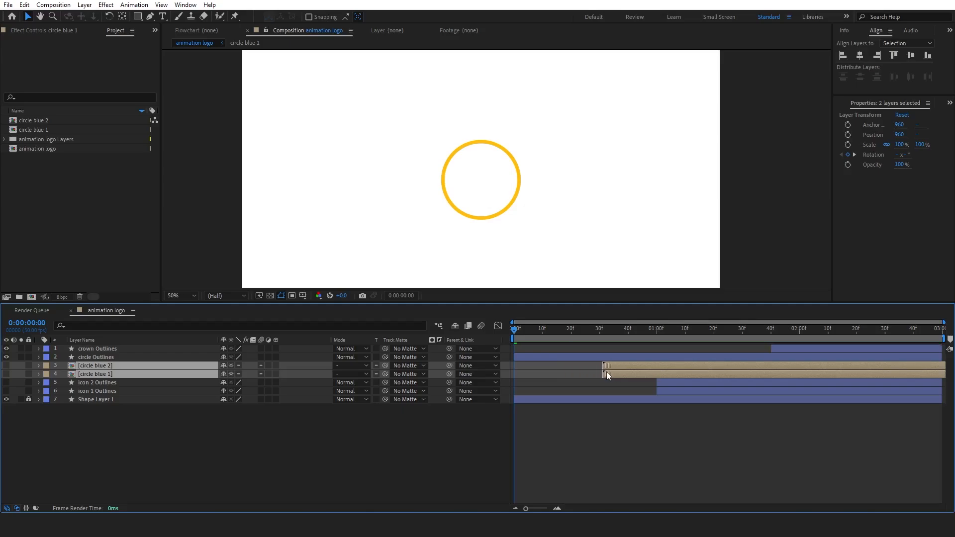
Step: Split circle Outlines at frame 30 and add a Position keyframe there on the earlier part
{"action": "left_click", "coordinate": [98, 357]}
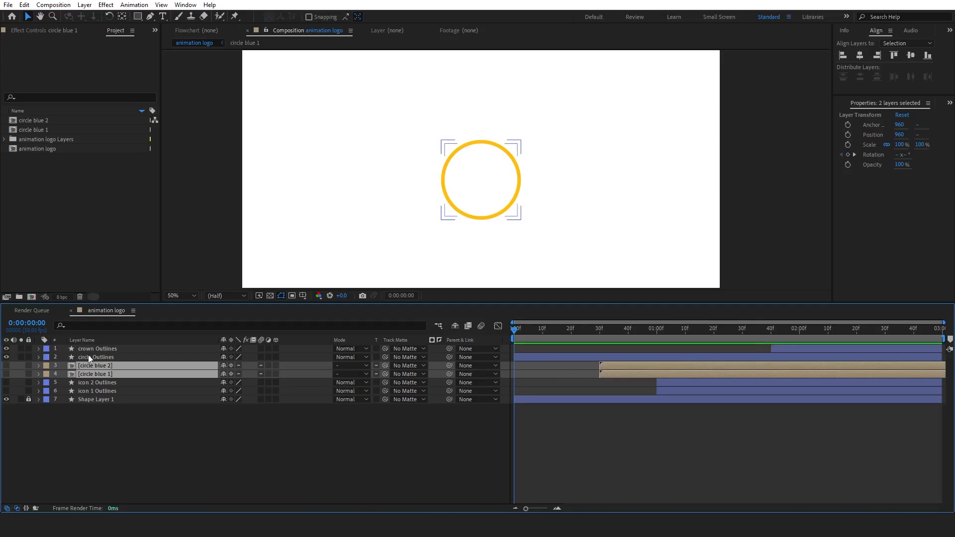
{"action": "left_click", "coordinate": [194, 296]}
{"action": "left_click", "coordinate": [600, 329]}
{"action": "key", "text": "ctrl+shift+d"}
{"action": "left_click", "coordinate": [581, 367]}
{"action": "key", "text": "alt+shift+p"}
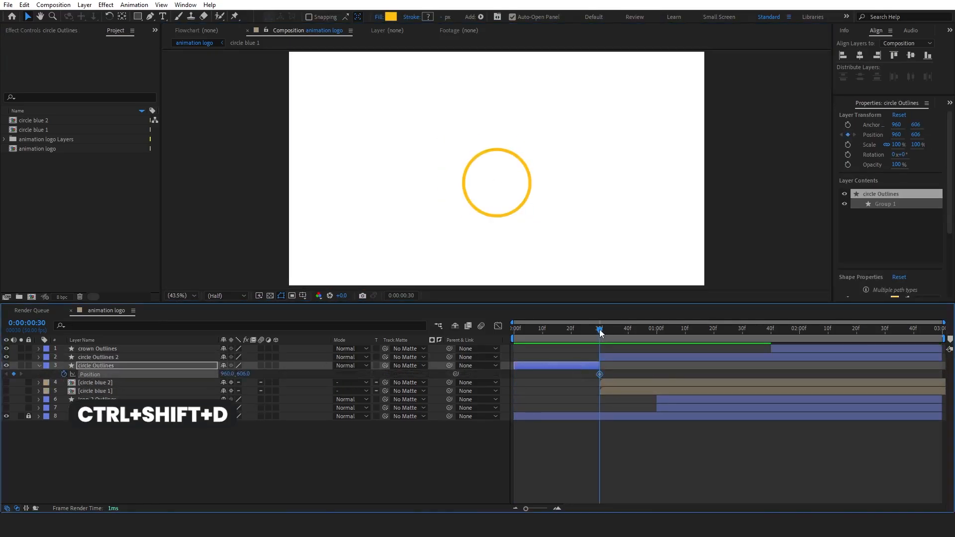
Step: Add a Position keyframe on circle Outlines at frame 20 with the X value set to 1053
{"action": "left_click_drag", "start_coordinate": [600, 330], "coordinate": [555, 341]}
{"action": "left_click", "coordinate": [571, 330]}
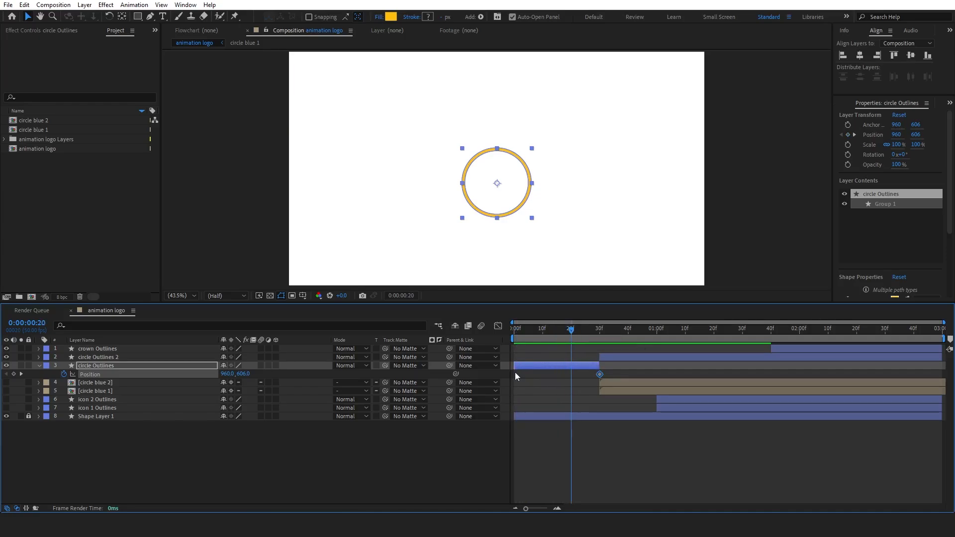
{"action": "left_click_drag", "start_coordinate": [230, 374], "coordinate": [271, 372]}
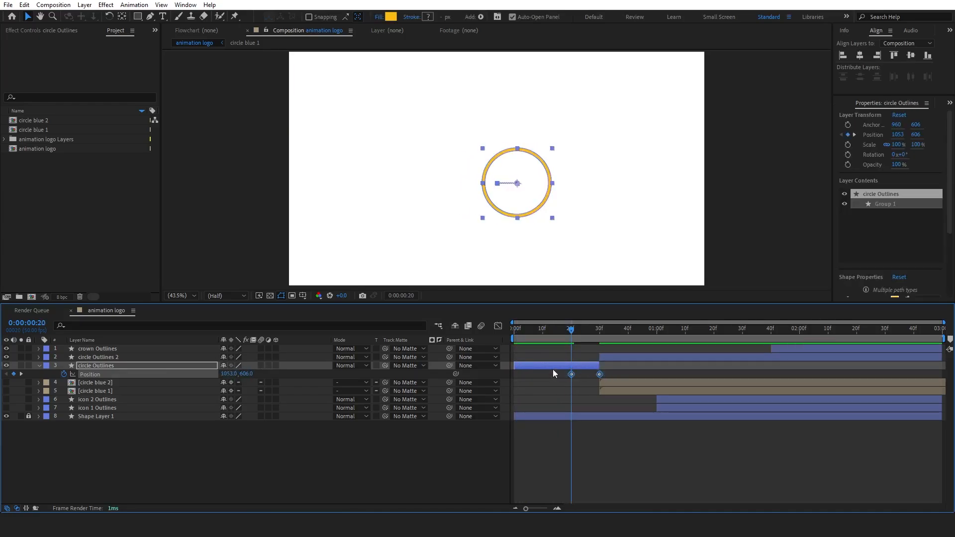
Step: Adjust the speed curve between circle Outlines' Position keyframes in the graph editor by lengthening the last keyframe's incoming influence
{"action": "left_click", "coordinate": [498, 325]}
{"action": "left_click", "coordinate": [599, 479]}
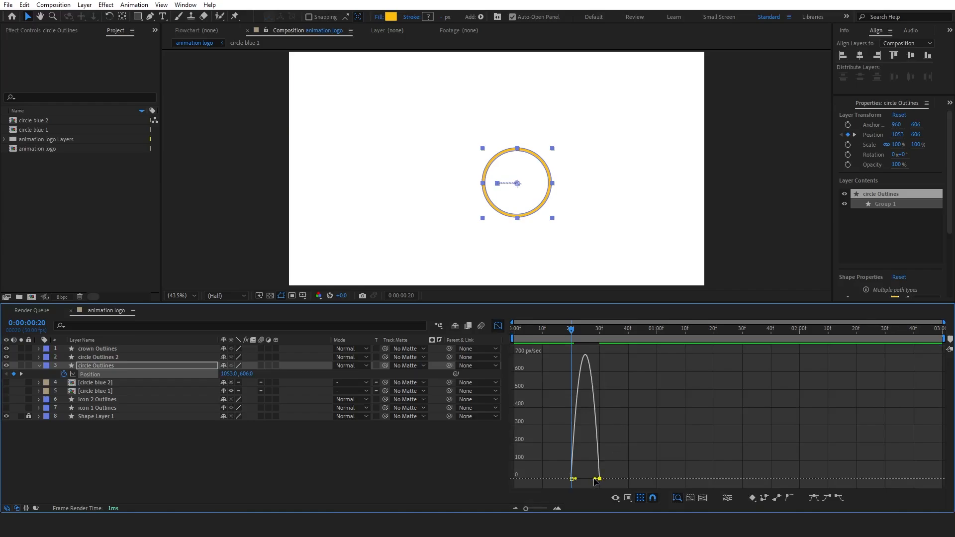
{"action": "left_click_drag", "start_coordinate": [595, 479], "coordinate": [585, 479]}
{"action": "left_click", "coordinate": [499, 327]}
Step: Draw a circle as a new shape layer with the Ellipse tool at frame 23, about the size of the yellow ring
{"action": "mouse_move", "coordinate": [571, 330]}
{"action": "left_mouse_down"}
{"action": "mouse_move", "coordinate": [555, 329]}
{"action": "mouse_move", "coordinate": [580, 330]}
{"action": "left_mouse_up"}
{"action": "left_click", "coordinate": [398, 463]}
{"action": "left_click_drag", "start_coordinate": [139, 17], "coordinate": [162, 47]}
{"action": "left_click_drag", "start_coordinate": [513, 177], "coordinate": [586, 249]}
Step: Remove the new circle's stroke and fill it with the ring's yellow, FFBF11, sampled from the canvas
{"action": "left_click", "coordinate": [334, 17]}
{"action": "left_click", "coordinate": [329, 139]}
{"action": "left_click", "coordinate": [356, 198]}
{"action": "left_click", "coordinate": [314, 17]}
{"action": "left_click", "coordinate": [693, 264]}
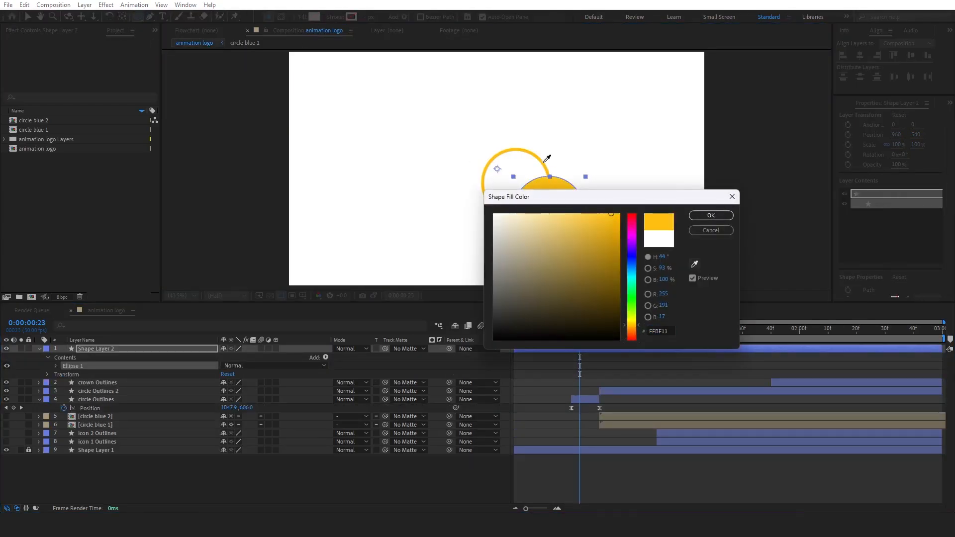
{"action": "left_click", "coordinate": [544, 162]}
{"action": "left_click", "coordinate": [710, 215]}
Step: Move the filled yellow circle so that it sits over the ring of circle Outlines
{"action": "key", "text": "v"}
{"action": "left_click_drag", "start_coordinate": [546, 214], "coordinate": [506, 189]}
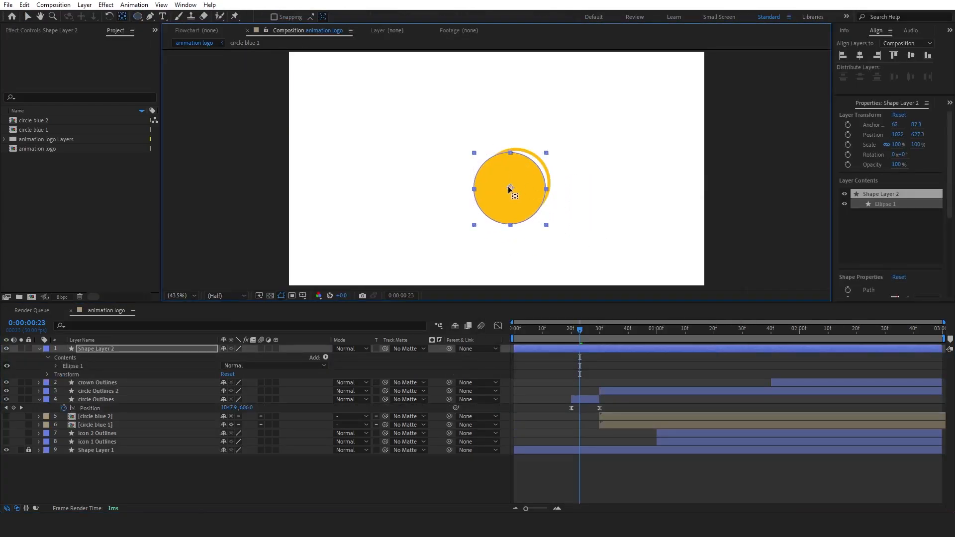
{"action": "left_click", "coordinate": [40, 349]}
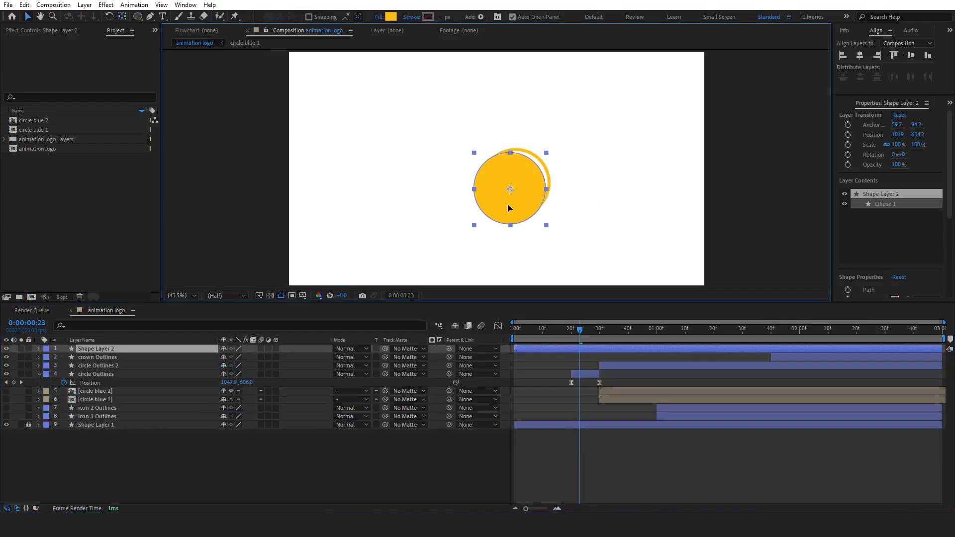
{"action": "mouse_move", "coordinate": [508, 202]}
{"action": "left_mouse_down"}
{"action": "mouse_move", "coordinate": [520, 199]}
{"action": "mouse_move", "coordinate": [515, 207]}
{"action": "left_mouse_up"}
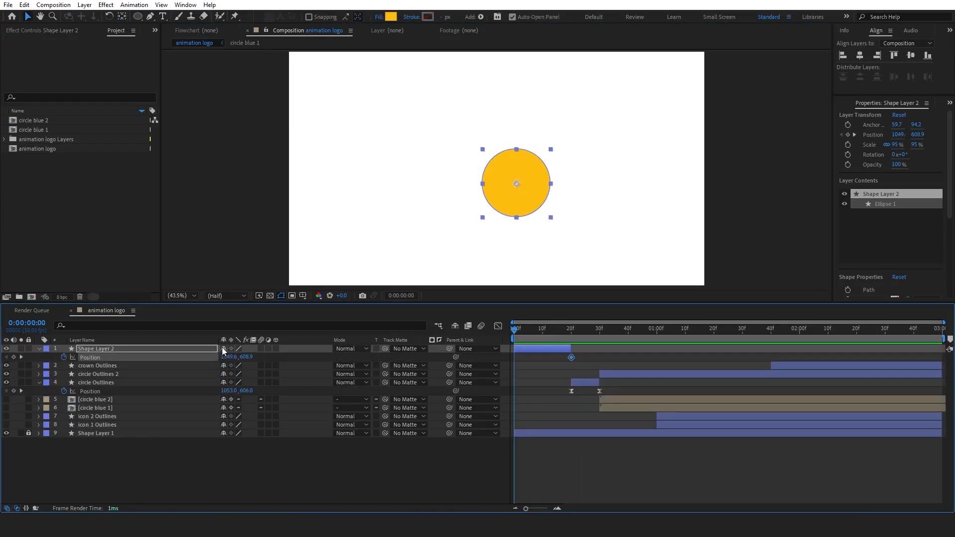
Step: Keyframe Shape Layer 2's Position at frame 0 at about 663.6, 310.2, and apply Easy Ease to both Position keyframes
{"action": "left_click_drag", "start_coordinate": [517, 184], "coordinate": [432, 118]}
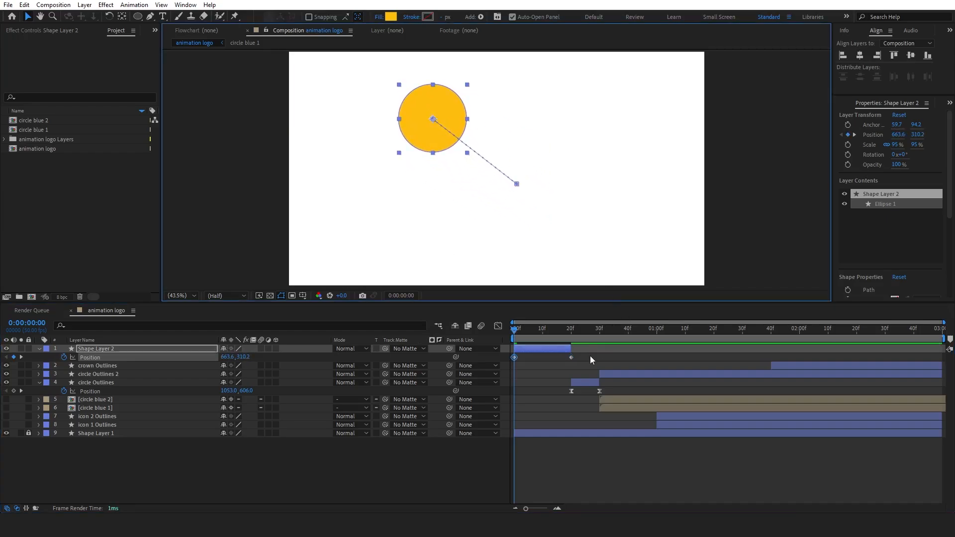
{"action": "left_click_drag", "start_coordinate": [592, 360], "coordinate": [507, 358]}
{"action": "key", "text": "F9"}
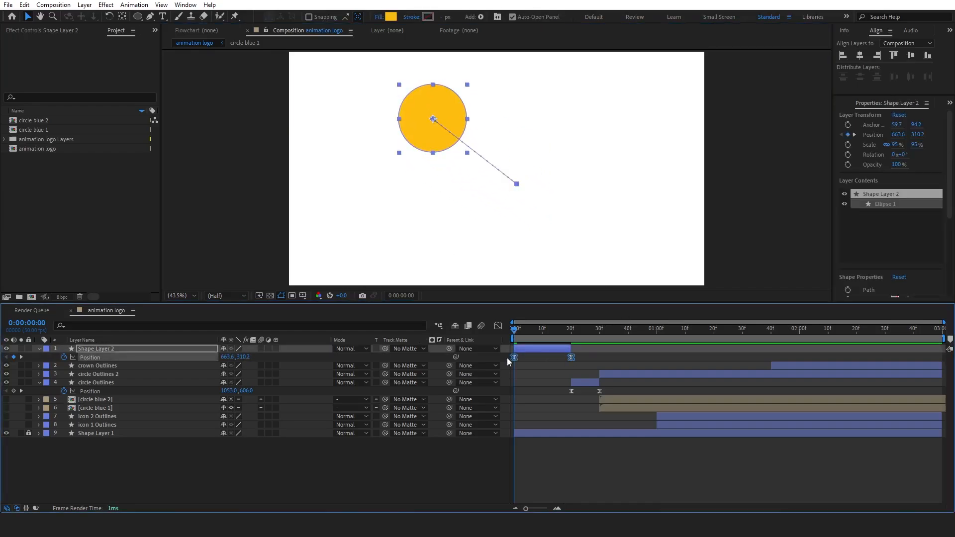
Step: Bend the yellow circle's motion path into a curve by pulling a horizontal handle from its end point
{"action": "left_click", "coordinate": [518, 186]}
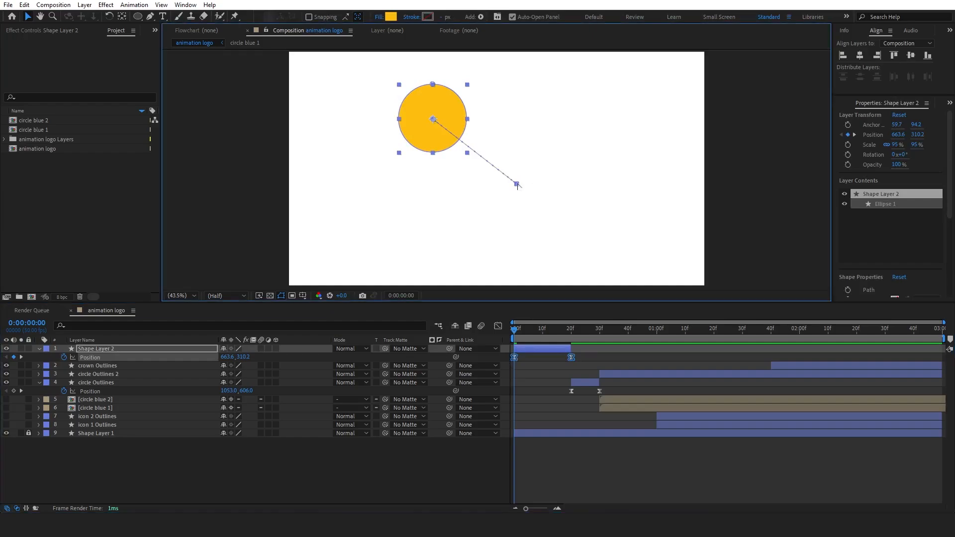
{"action": "key", "text": "g"}
{"action": "left_click_drag", "start_coordinate": [517, 184], "coordinate": [413, 185]}
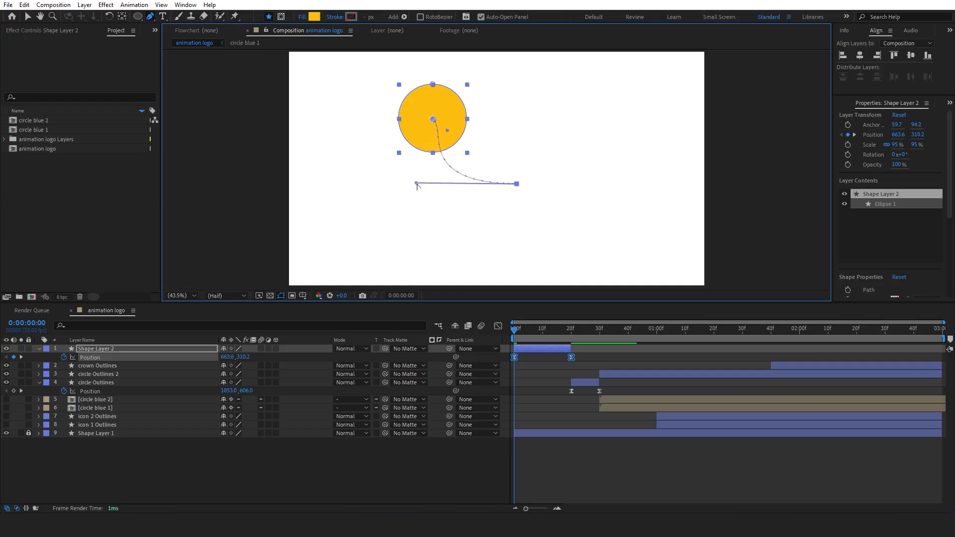
{"action": "key", "text": "v"}
Step: Adjust the speed curve of Shape Layer 2's Position in the graph editor by extending the last keyframe's incoming influence
{"action": "left_click", "coordinate": [499, 326]}
{"action": "left_click", "coordinate": [571, 479]}
{"action": "left_click_drag", "start_coordinate": [563, 479], "coordinate": [540, 479]}
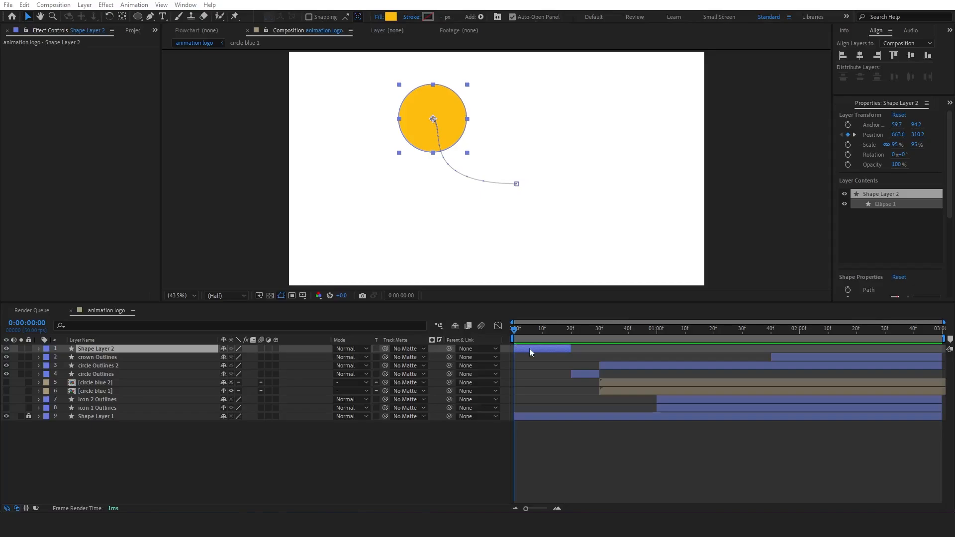
Step: Shift Shape Layer 2's first Position keyframe to about frame 11 and add one at frame 0 at about 858.9, 321.7
{"action": "left_click", "coordinate": [530, 349]}
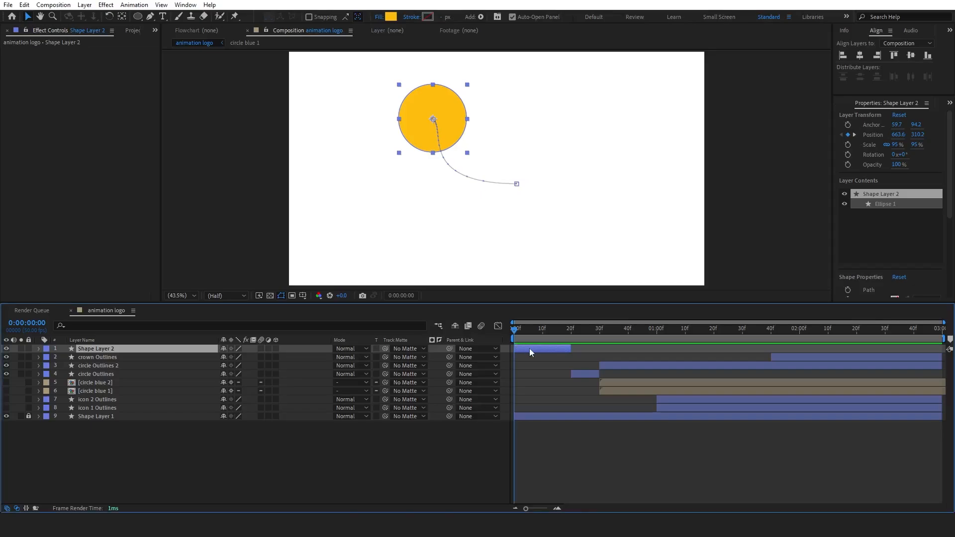
{"action": "key", "text": "u"}
{"action": "left_click_drag", "start_coordinate": [515, 358], "coordinate": [546, 362]}
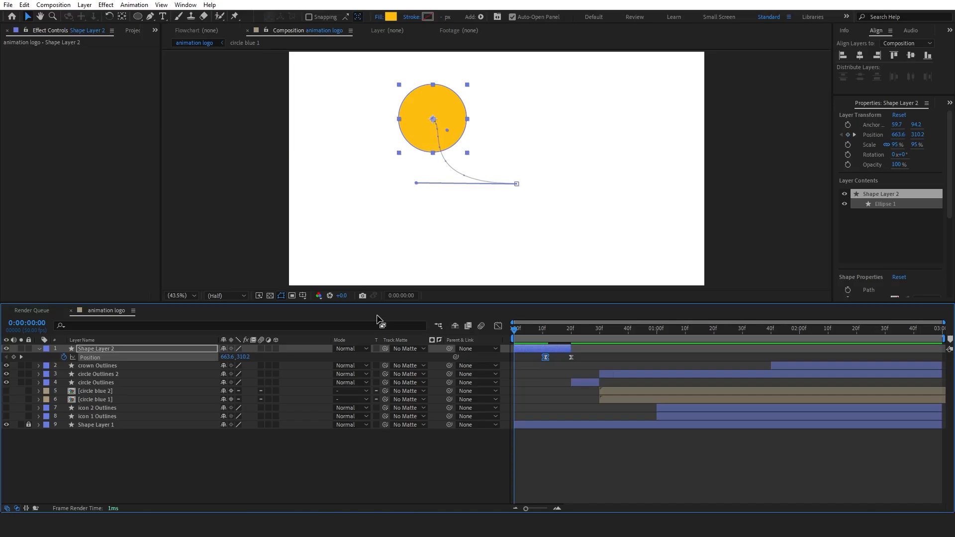
{"action": "left_click_drag", "start_coordinate": [435, 121], "coordinate": [475, 121]}
Step: Curve the first part of the yellow circle's motion path with the Pen tool and open its Position graph
{"action": "left_click", "coordinate": [150, 17]}
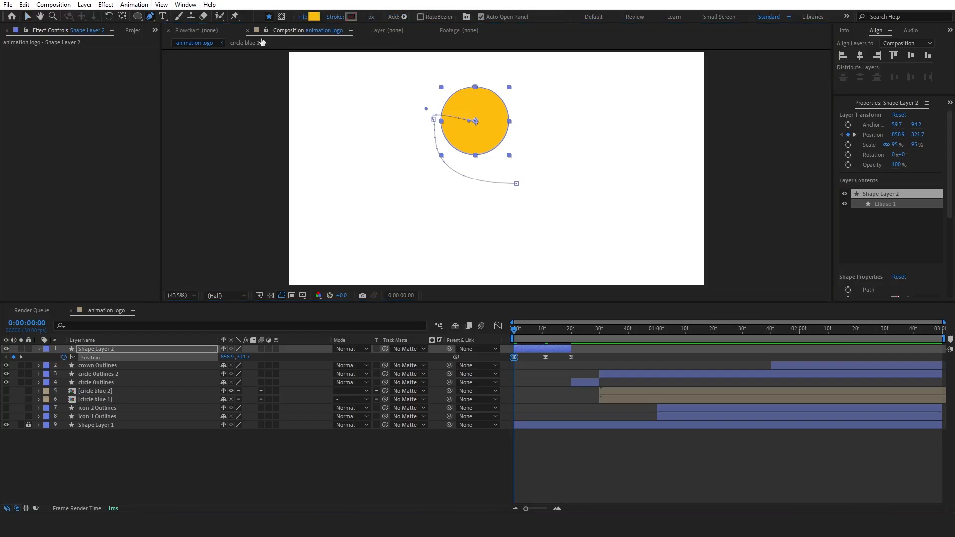
{"action": "left_click", "coordinate": [434, 119]}
{"action": "key", "text": "ctrl+z"}
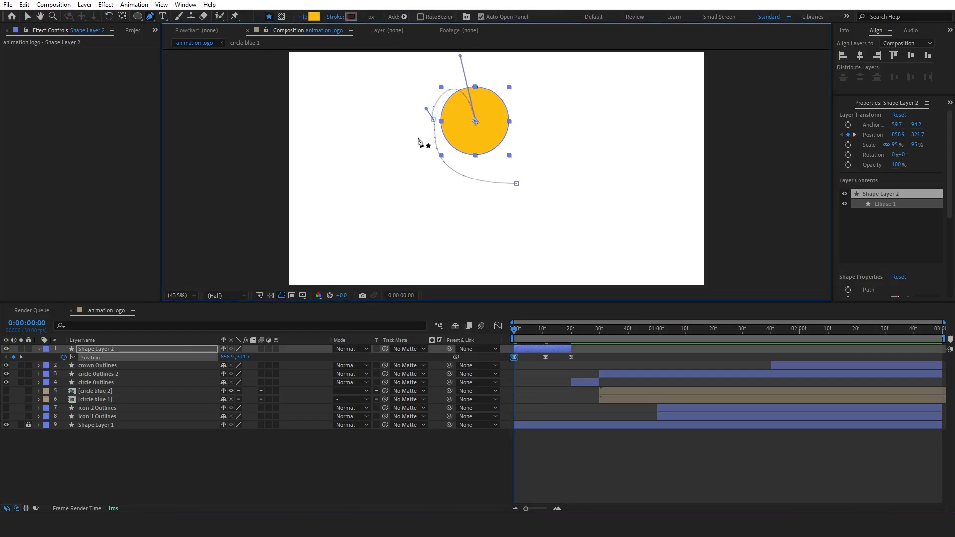
{"action": "left_click", "coordinate": [434, 119]}
{"action": "left_click", "coordinate": [498, 327]}
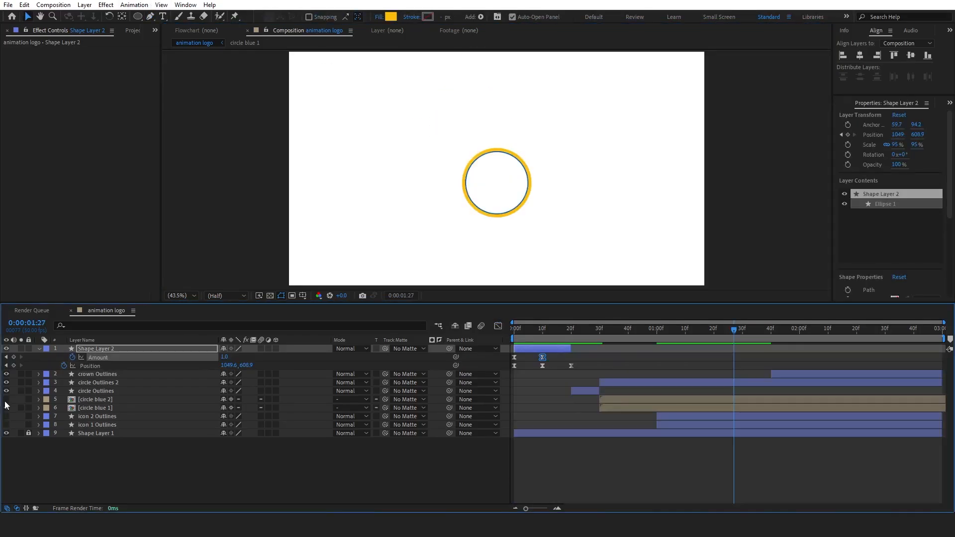
Step: Shift the circle blue 1 and circle blue 2 pre-comps together so both start at frame 10
{"action": "left_click", "coordinate": [626, 399]}
{"action": "left_click", "coordinate": [620, 410], "text": "shift"}
{"action": "left_click_drag", "start_coordinate": [620, 410], "coordinate": [563, 408]}
{"action": "left_click", "coordinate": [550, 387]}
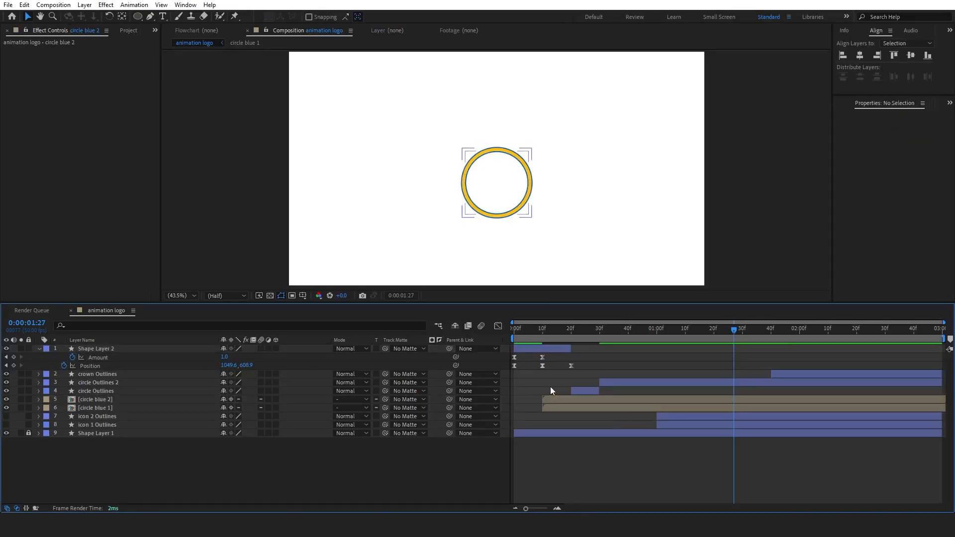
Step: Extend crown Outlines to the end of the composition and add a Position keyframe at its start, frame 30
{"action": "left_click_drag", "start_coordinate": [771, 374], "coordinate": [942, 372]}
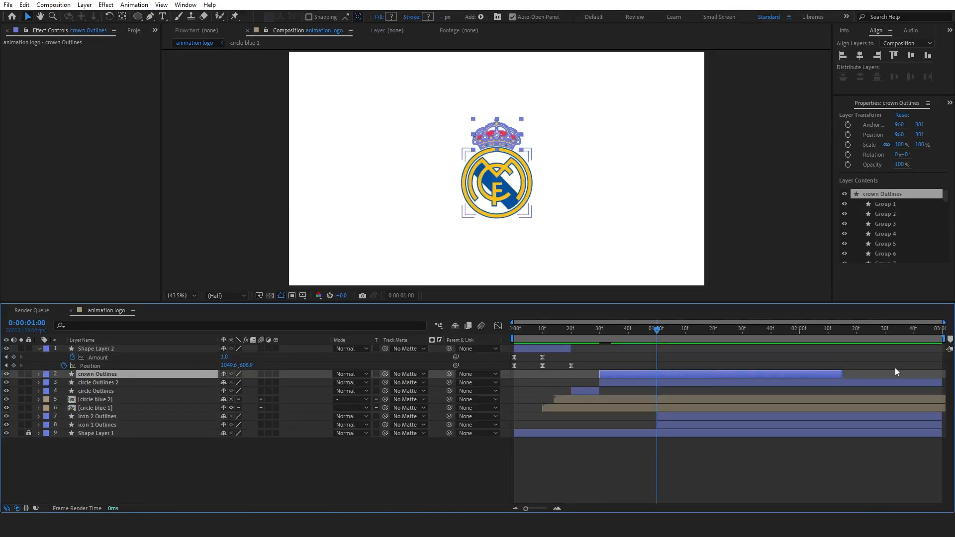
{"action": "key", "text": "i"}
{"action": "key", "text": "p"}
{"action": "left_click", "coordinate": [62, 381]}
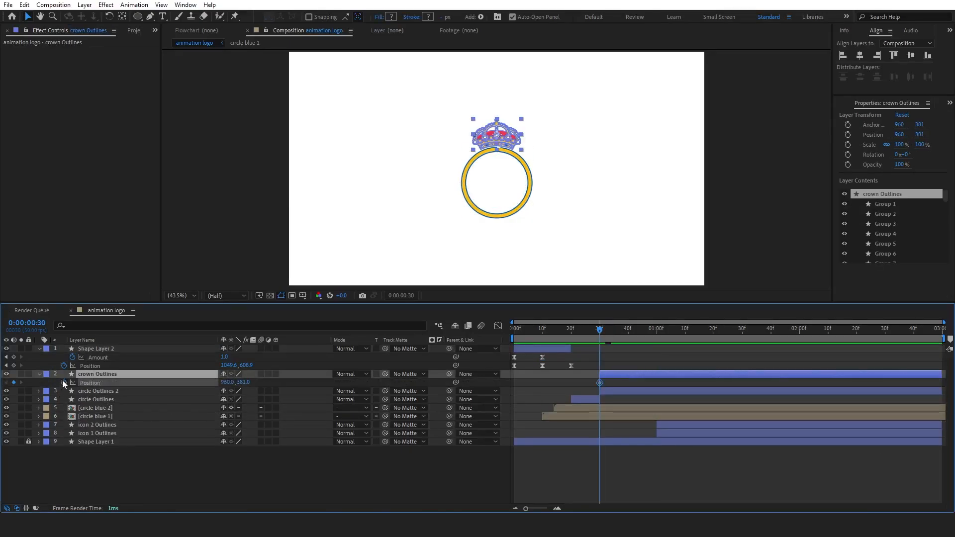
Step: Shift the crown's Position keyframe to frame 40, set a frame 30 position of about 1086.4, 119, and ease both keyframes
{"action": "left_click_drag", "start_coordinate": [600, 383], "coordinate": [631, 387]}
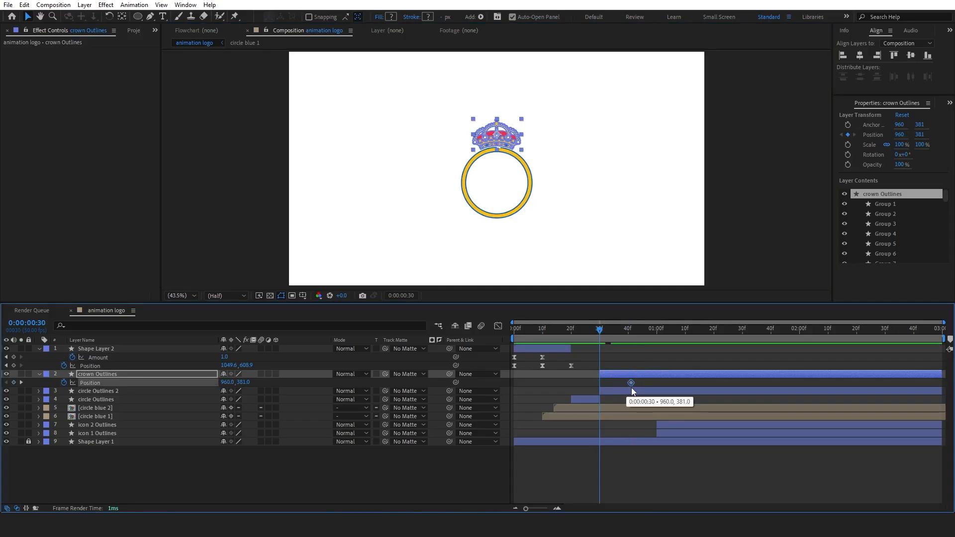
{"action": "left_click_drag", "start_coordinate": [500, 138], "coordinate": [526, 80]}
{"action": "left_click_drag", "start_coordinate": [592, 378], "coordinate": [637, 387]}
{"action": "key", "text": "F9"}
Step: Curve the crown's motion path with the Pen tool so that it drops vertically onto the ring
{"action": "left_click", "coordinate": [150, 17]}
{"action": "left_click", "coordinate": [497, 135]}
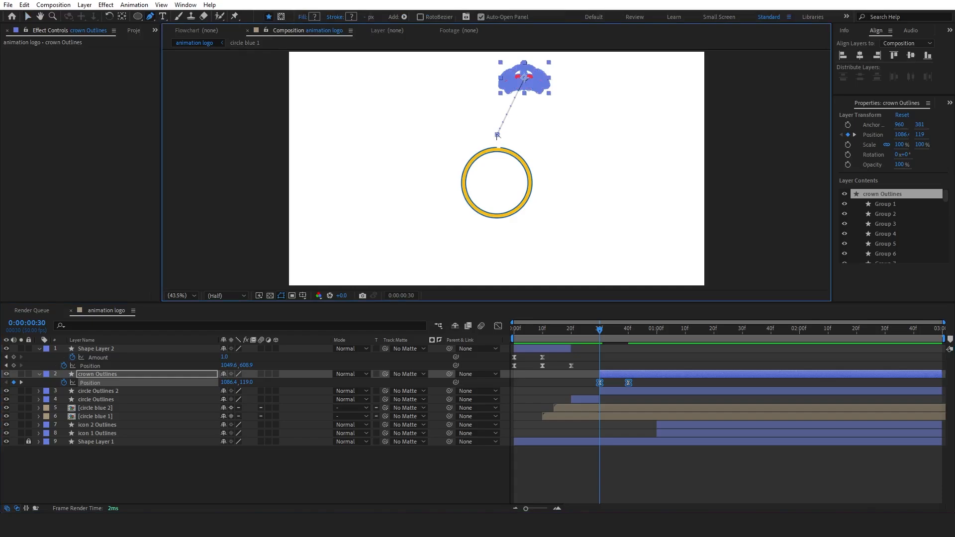
{"action": "left_click", "coordinate": [524, 80]}
{"action": "key", "text": "ctrl+z"}
{"action": "left_click_drag", "start_coordinate": [497, 135], "coordinate": [496, 83]}
Step: Shape the crown's Position speed curve in the graph editor for a fast start and a slow finish
{"action": "left_click", "coordinate": [498, 326]}
{"action": "key", "text": "v"}
{"action": "left_click_drag", "start_coordinate": [610, 480], "coordinate": [586, 470]}
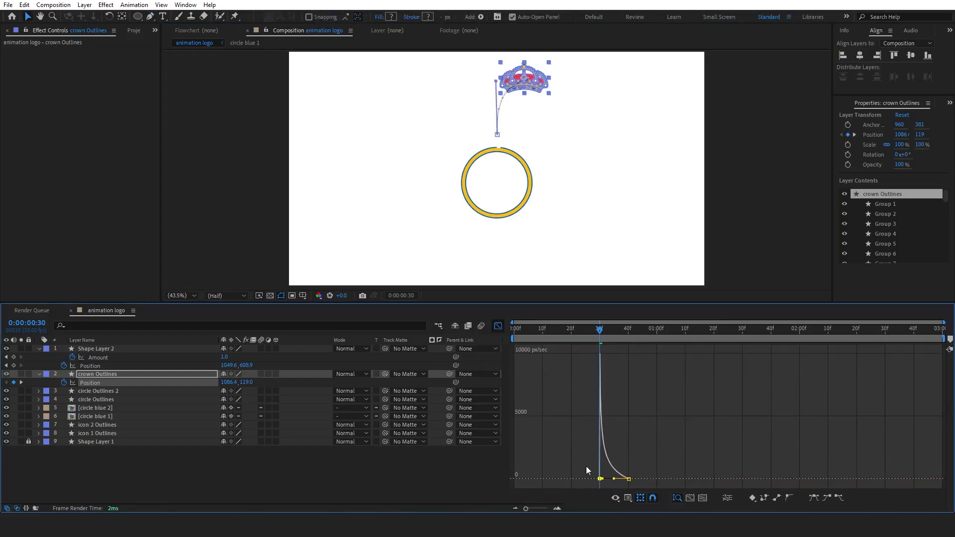
{"action": "left_click", "coordinate": [499, 326]}
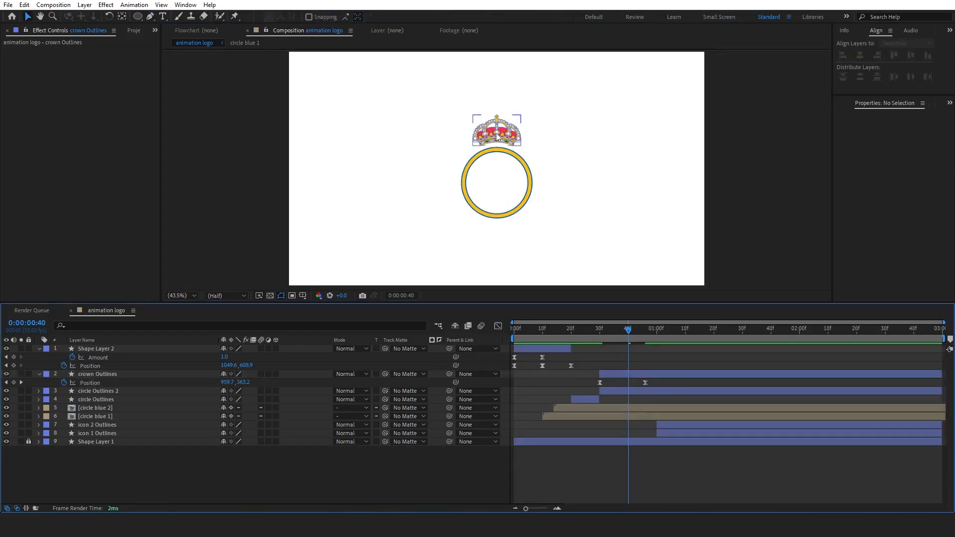
Step: Add a crown Position keyframe at frame 40 at about 959.7, 393.1 and adjust its speed curve in the graph editor
{"action": "left_click_drag", "start_coordinate": [497, 137], "coordinate": [495, 139]}
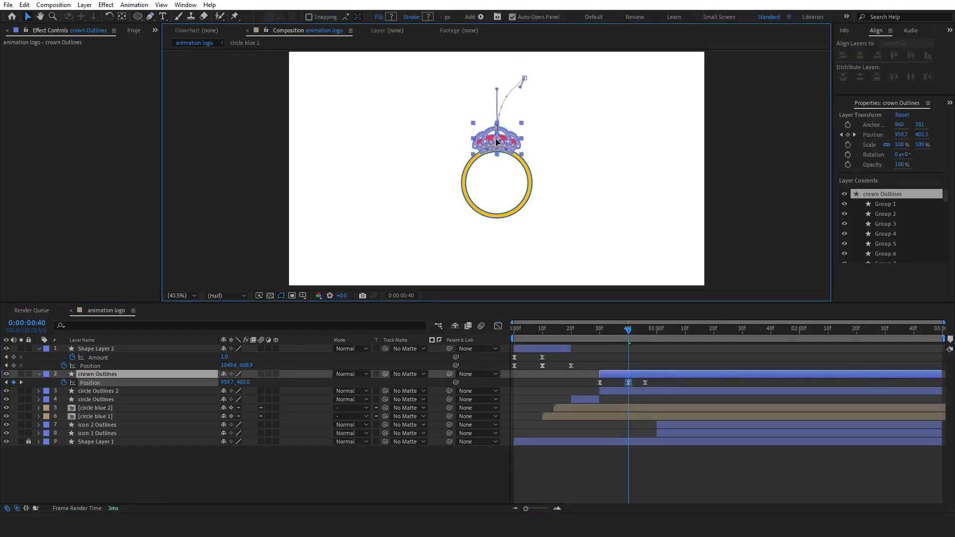
{"action": "left_click", "coordinate": [498, 325]}
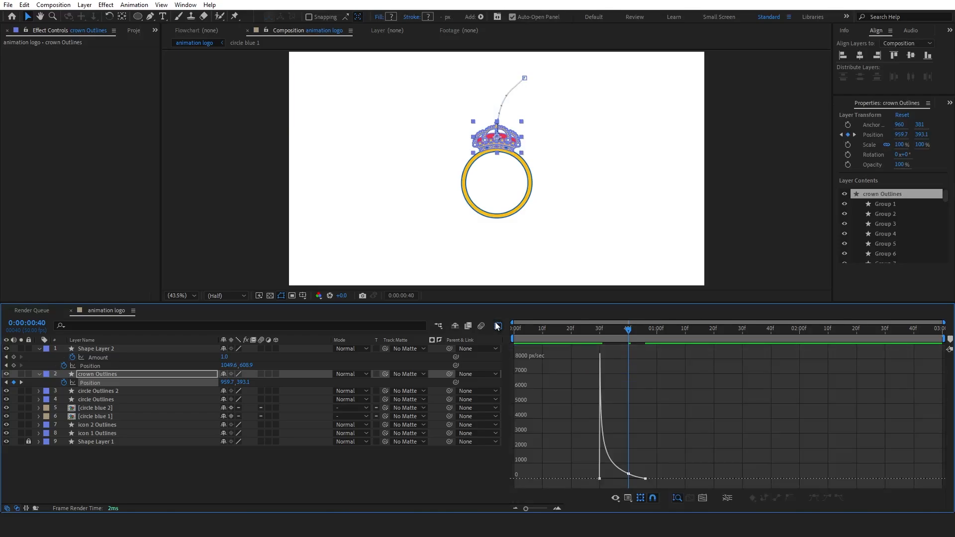
{"action": "left_click", "coordinate": [629, 474]}
{"action": "left_click_drag", "start_coordinate": [644, 479], "coordinate": [635, 484]}
{"action": "key", "text": "ctrl+z"}
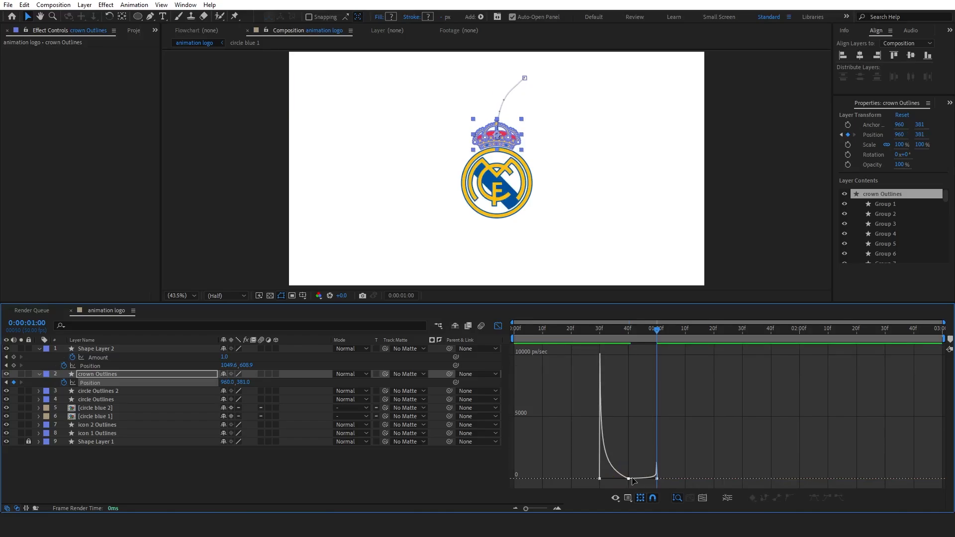
Step: Set the crown's frame 40 Position keyframe velocity to Continuous and preview the animation from the start
{"action": "double_click", "coordinate": [629, 479]}
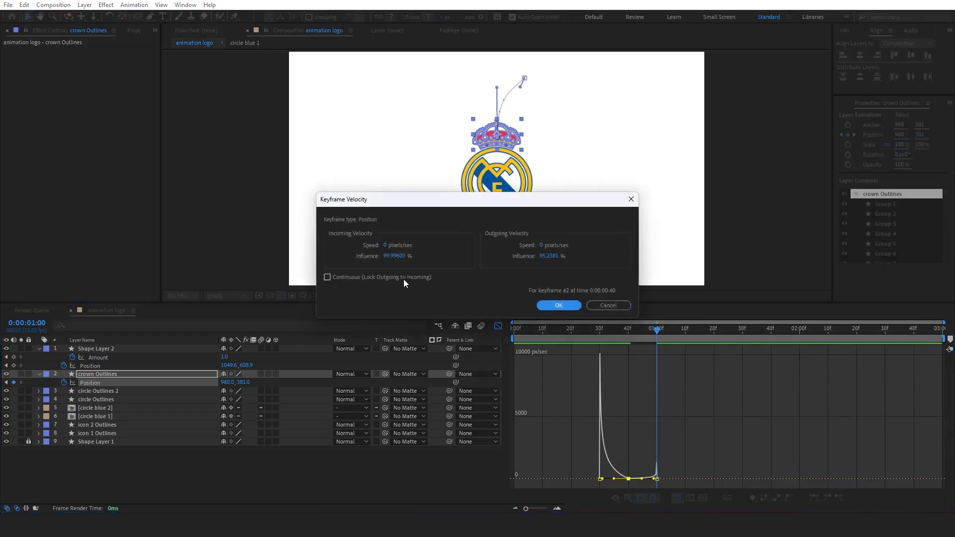
{"action": "left_click", "coordinate": [404, 279]}
{"action": "left_click", "coordinate": [559, 305]}
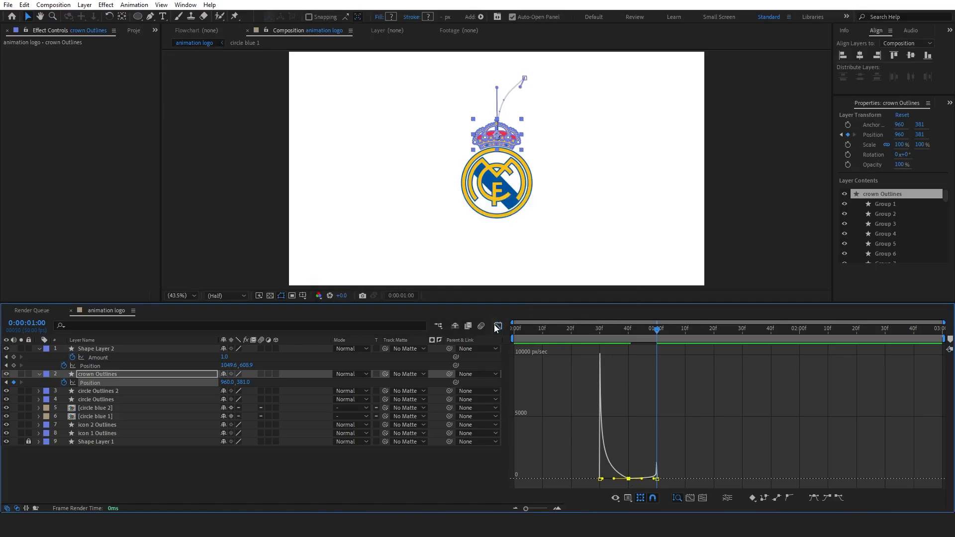
{"action": "left_click", "coordinate": [498, 326]}
{"action": "key", "text": "Home"}
{"action": "key", "text": "space"}
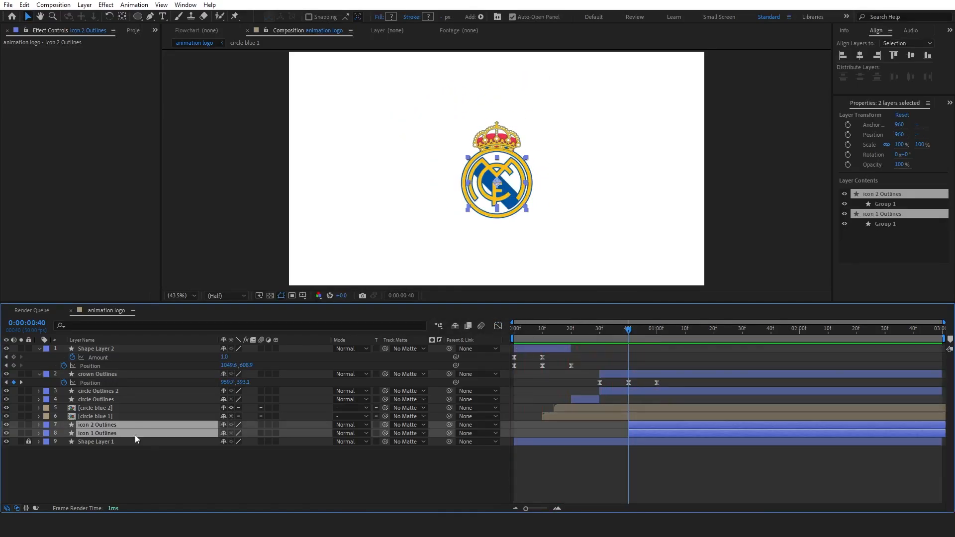
Step: Keyframe the Scale of icon 1 Outlines and icon 2 Outlines from 0% at frame 40 to 100% at 0:00:01:10
{"action": "key", "text": "s"}
{"action": "left_click", "coordinate": [64, 433]}
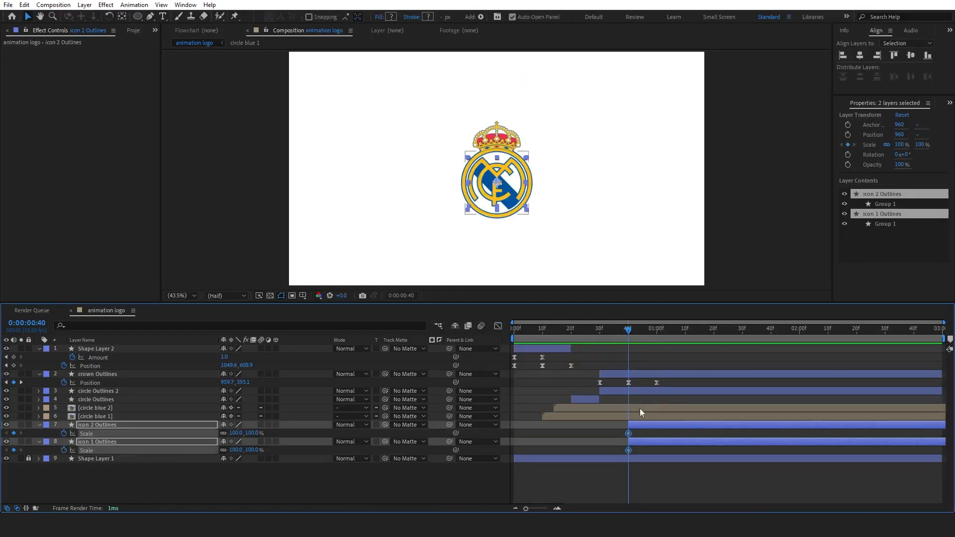
{"action": "key", "text": "shift+Page_Down"}
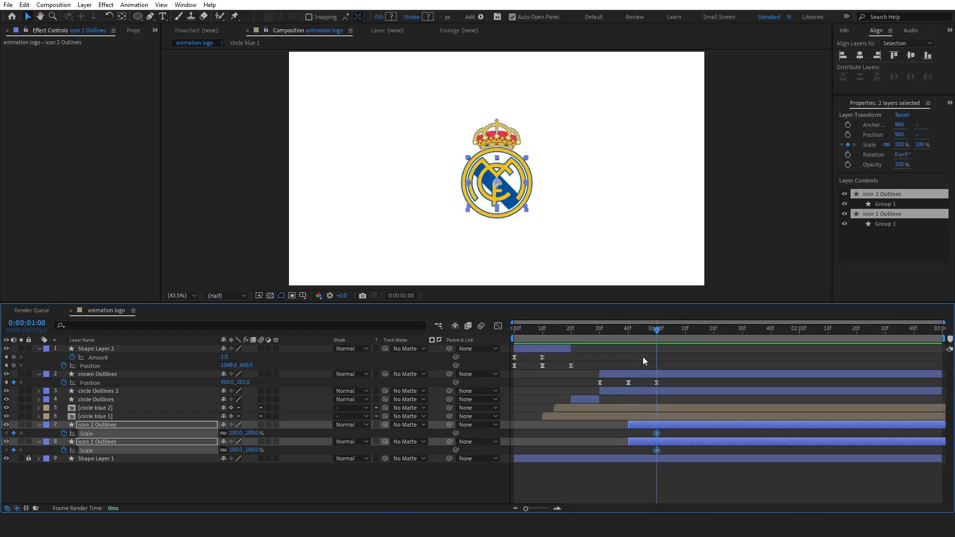
{"action": "key", "text": "shift+Page_Up"}
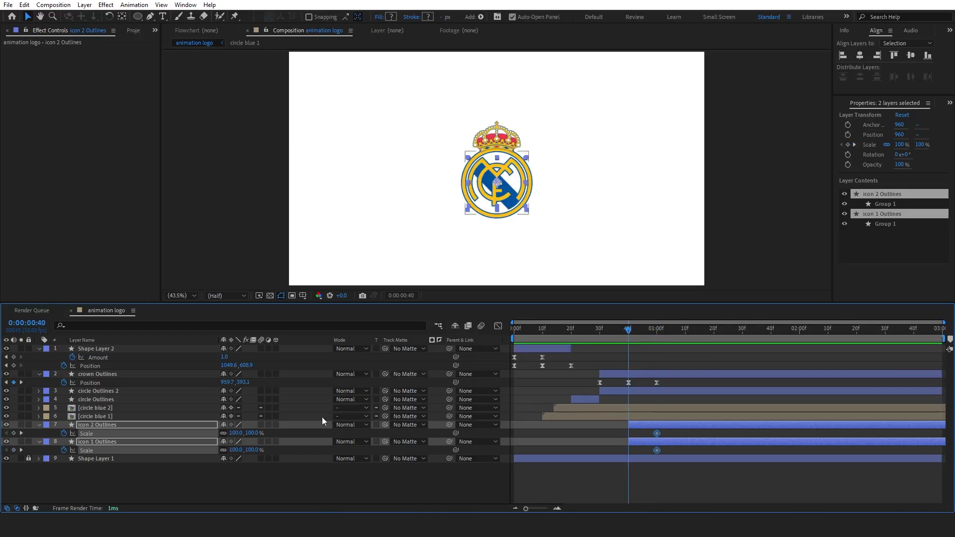
{"action": "left_click", "coordinate": [233, 433]}
{"action": "type", "text": "0"}
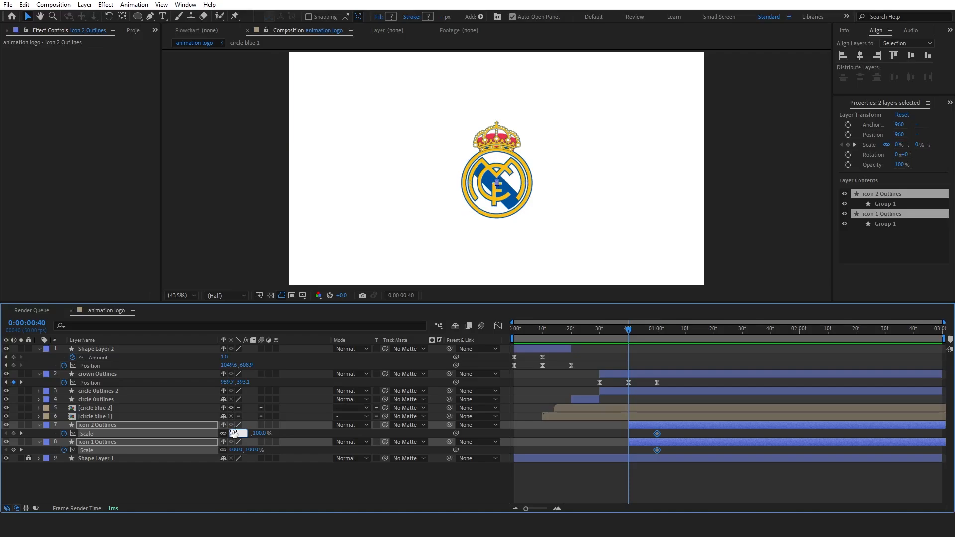
{"action": "key", "text": "Return"}
{"action": "left_click_drag", "start_coordinate": [667, 452], "coordinate": [685, 438]}
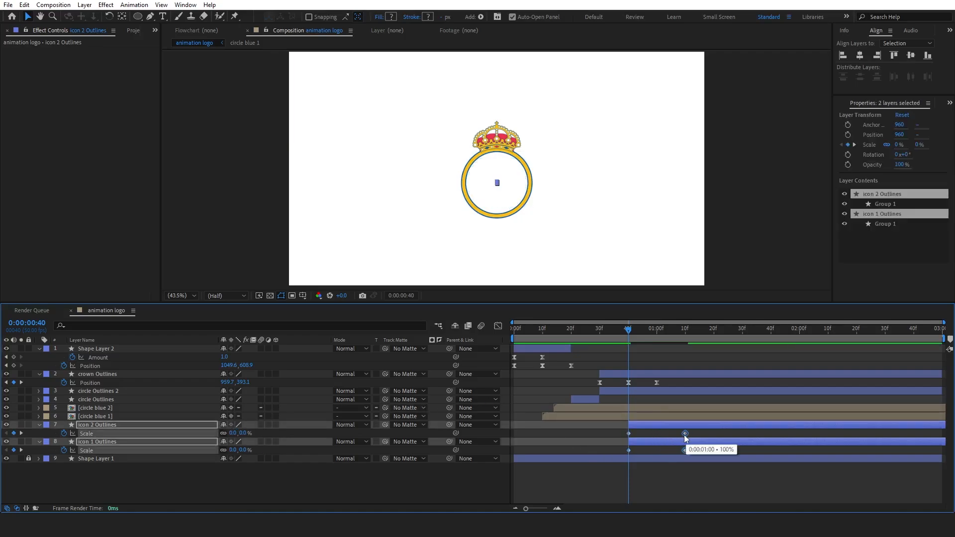
Step: Add Scale keyframes of 110% at 0:00:01:00 to the icon 1 Outlines and icon 2 Outlines layers
{"action": "left_click", "coordinate": [686, 331]}
{"action": "left_click", "coordinate": [656, 330]}
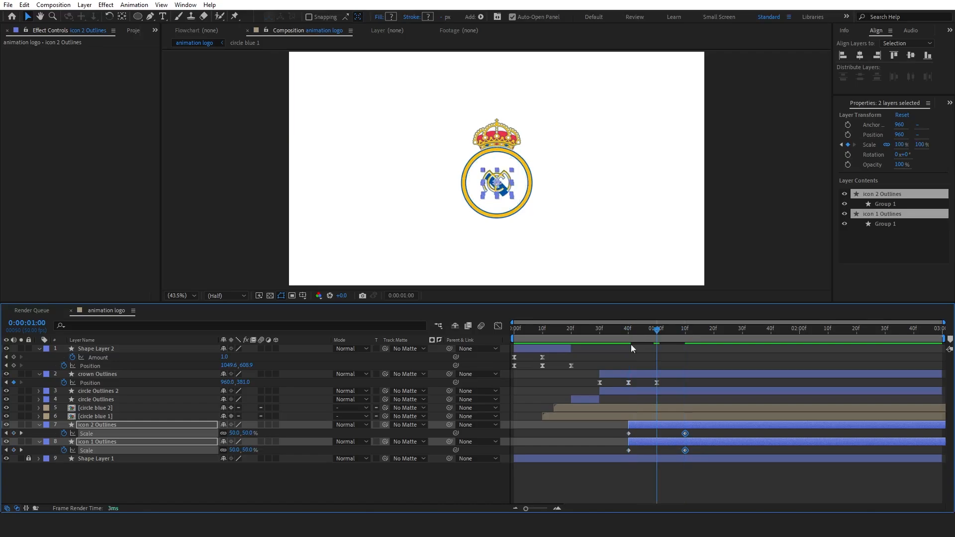
{"action": "left_click", "coordinate": [232, 434]}
{"action": "type", "text": "110"}
{"action": "key", "text": "Return"}
Step: Shape the Scale speed curves of both icon layers in the graph editor for a fast start and a slow finish
{"action": "left_click_drag", "start_coordinate": [713, 457], "coordinate": [577, 475]}
{"action": "key", "text": "shift+F3"}
{"action": "scroll", "coordinate": [653, 468], "scroll_direction": "up", "scroll_amount": 3}
{"action": "left_click_drag", "start_coordinate": [584, 482], "coordinate": [559, 475]}
{"action": "left_click_drag", "start_coordinate": [747, 476], "coordinate": [783, 476]}
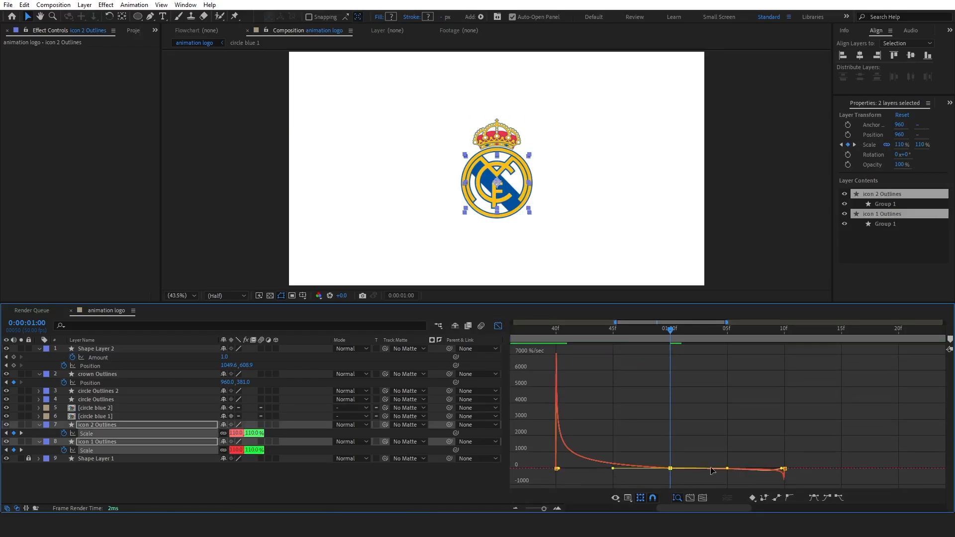
{"action": "key", "text": "shift+F3"}
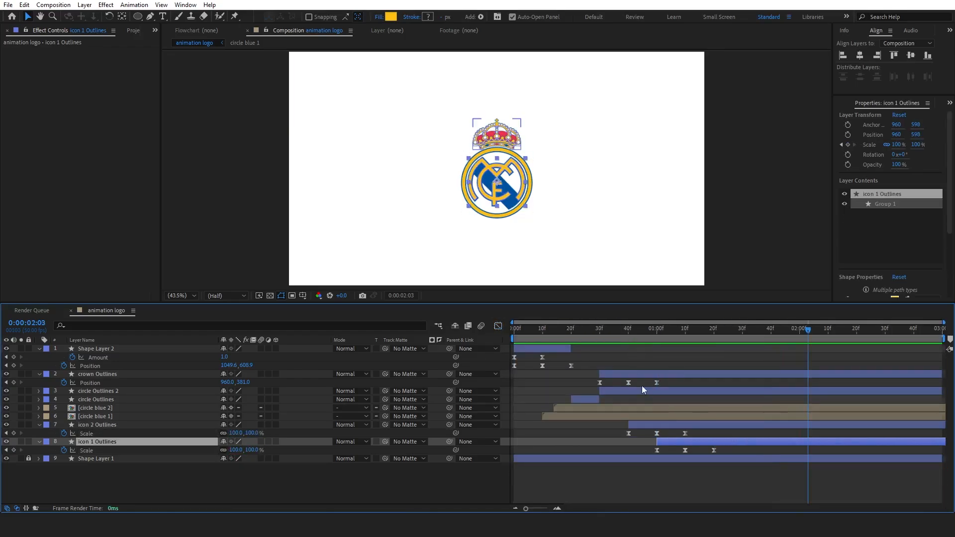
Step: Delete the middle Scale keyframe of icon 1 Outlines and move its last Scale keyframe to 0:00:01:10
{"action": "left_click", "coordinate": [656, 334]}
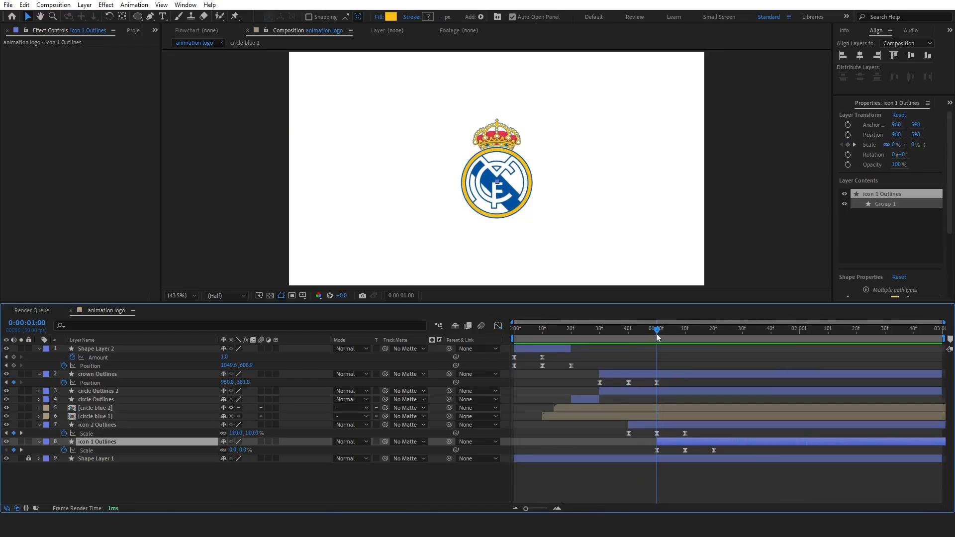
{"action": "left_click", "coordinate": [677, 335]}
{"action": "left_click", "coordinate": [685, 450]}
{"action": "key", "text": "Delete"}
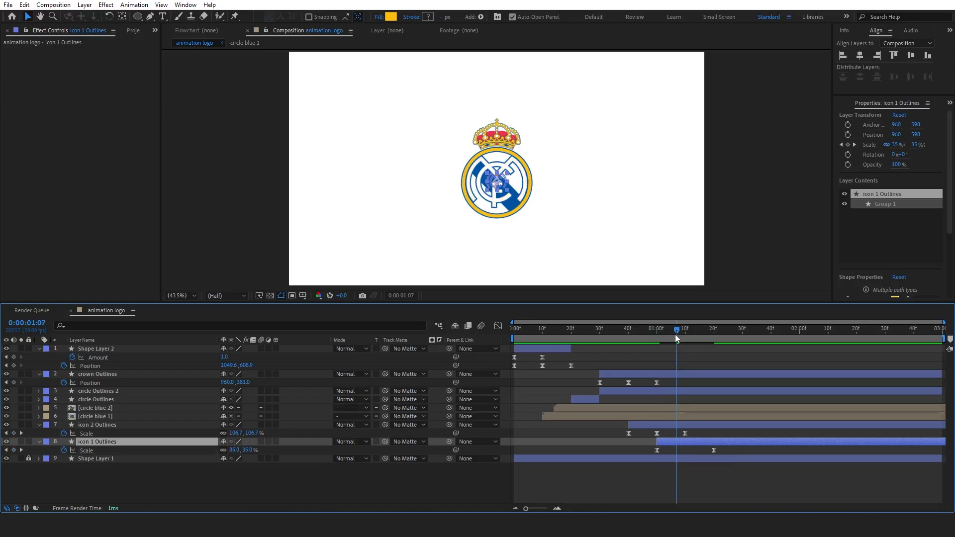
{"action": "left_click_drag", "start_coordinate": [676, 333], "coordinate": [685, 331]}
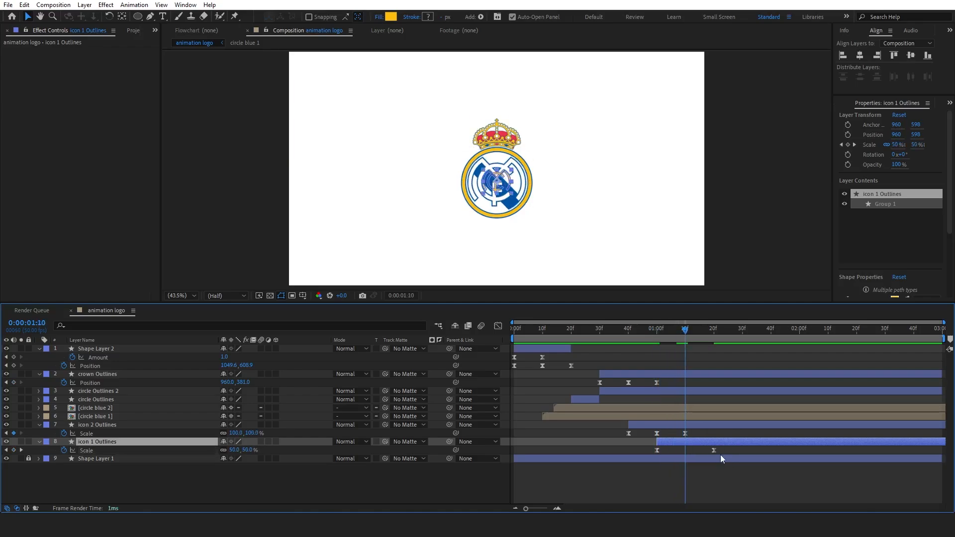
{"action": "left_click_drag", "start_coordinate": [714, 449], "coordinate": [688, 450]}
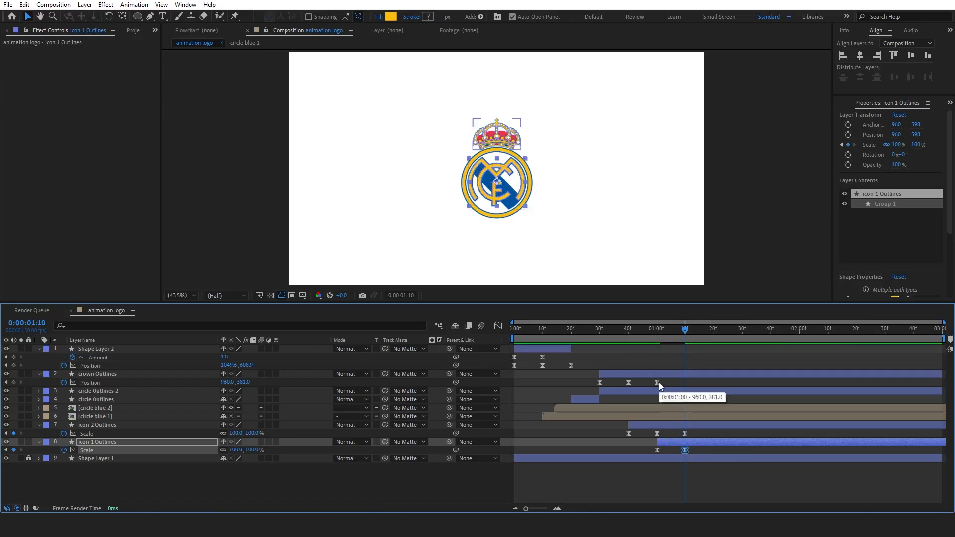
Step: Pre-compose the layers from circle Outlines 2 through icon 1 Outlines into a composition named CIRCLE
{"action": "left_click_drag", "start_coordinate": [657, 331], "coordinate": [802, 331]}
{"action": "left_click", "coordinate": [40, 425]}
{"action": "left_click", "coordinate": [39, 433]}
{"action": "left_click", "coordinate": [91, 408], "text": "shift"}
{"action": "left_click", "coordinate": [95, 392]}
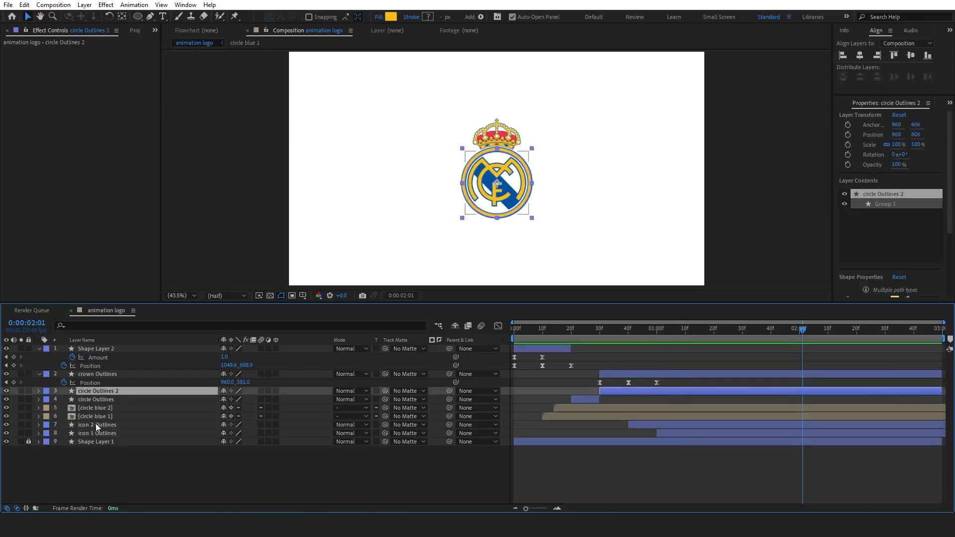
{"action": "left_click", "coordinate": [102, 432], "text": "shift"}
{"action": "right_click", "coordinate": [114, 419]}
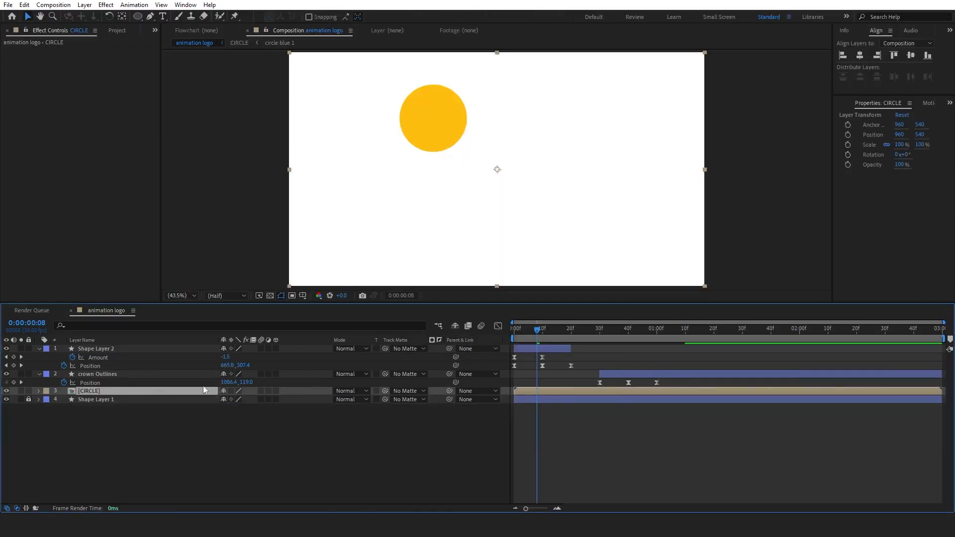
Step: Trim the start of the CIRCLE layer to frame 8
{"action": "left_click_drag", "start_coordinate": [515, 392], "coordinate": [538, 392]}
{"action": "left_click", "coordinate": [541, 417]}
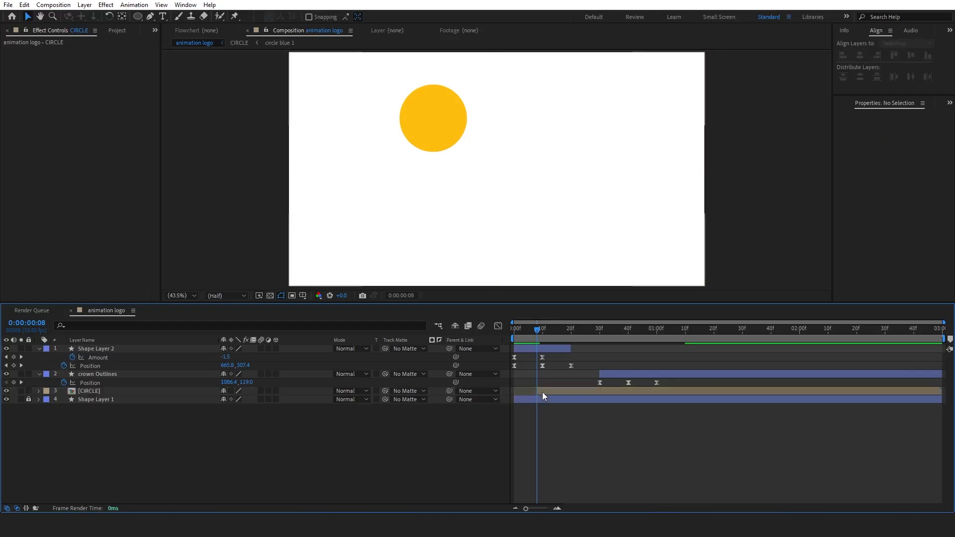
{"action": "left_click", "coordinate": [542, 396]}
Step: Move the CIRCLE anchor point to the ring's centre at about 962.3, 595.1 and place its Position keyframe at 0:00:01:00
{"action": "left_click_drag", "start_coordinate": [538, 330], "coordinate": [612, 333]}
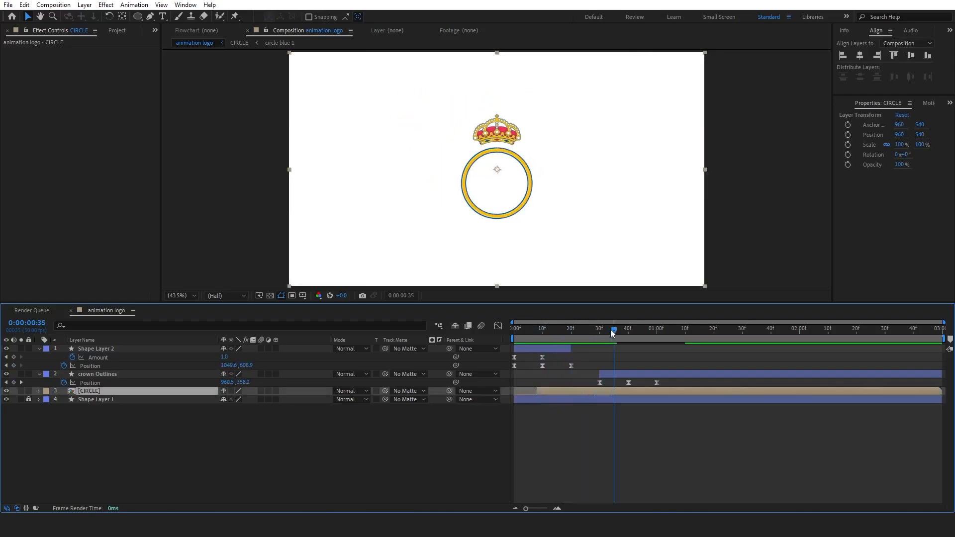
{"action": "left_click", "coordinate": [122, 18]}
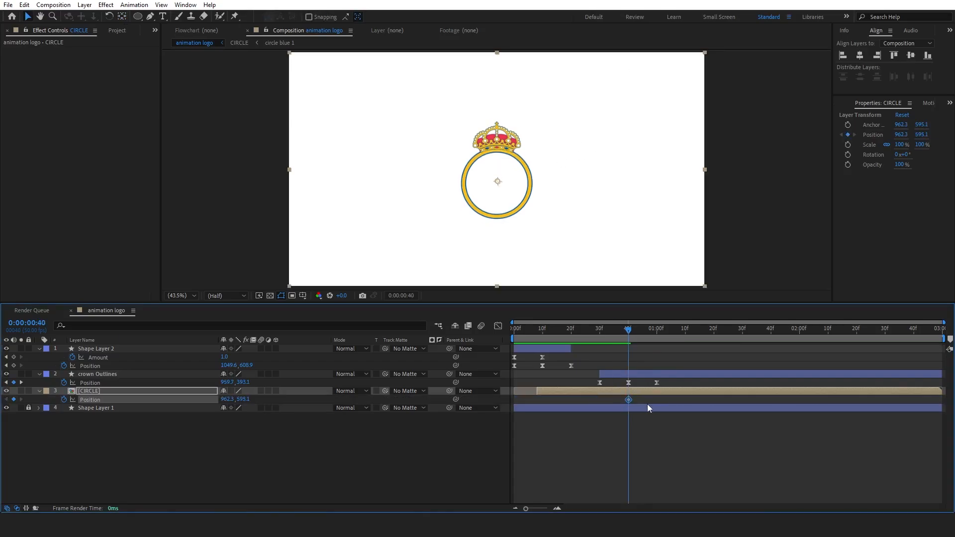
{"action": "left_click", "coordinate": [647, 403]}
{"action": "left_click_drag", "start_coordinate": [629, 400], "coordinate": [658, 401]}
Step: Paste the CIRCLE Position keyframe at frame 30, offset its vertical position at frame 40 and apply Easy Ease to the keyframes
{"action": "left_click_drag", "start_coordinate": [596, 332], "coordinate": [600, 332]}
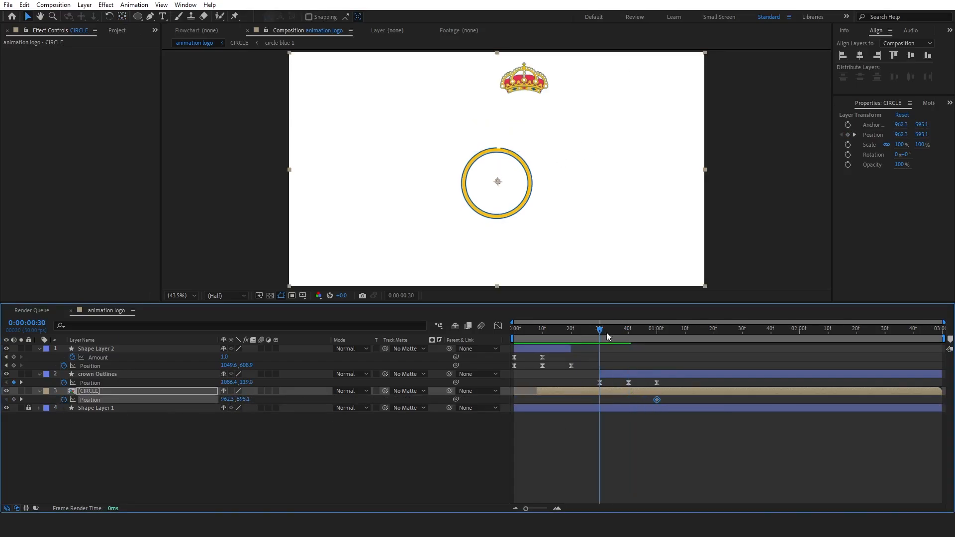
{"action": "key", "text": "ctrl+v"}
{"action": "left_click", "coordinate": [628, 331]}
{"action": "left_click_drag", "start_coordinate": [241, 400], "coordinate": [254, 400]}
{"action": "left_click_drag", "start_coordinate": [667, 396], "coordinate": [636, 400]}
{"action": "key", "text": "F9"}
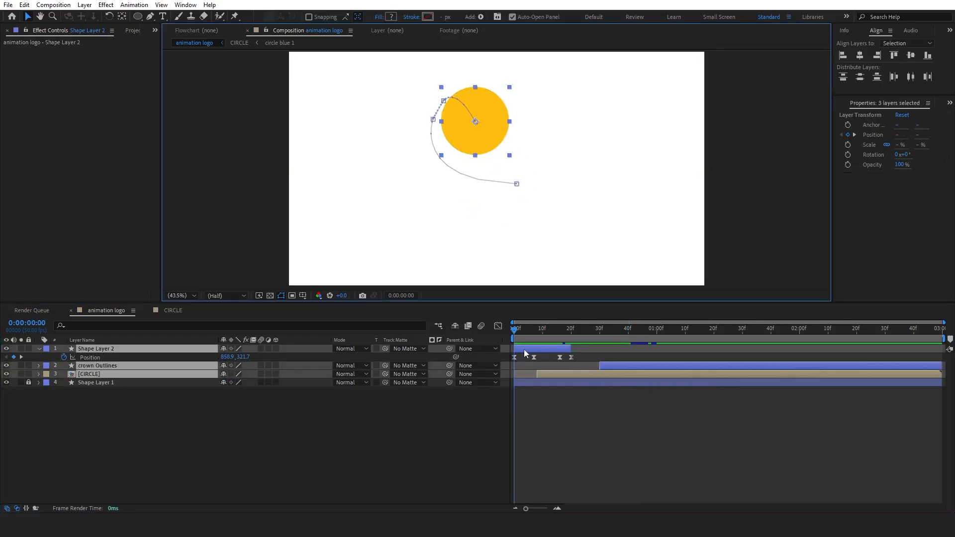
Step: Shift the Shape Layer 2, crown and CIRCLE animation 10 frames later and keyframe Shape Layer 2's Position at frame 0 at about 854.3, 599.7
{"action": "mouse_move", "coordinate": [524, 349]}
{"action": "left_mouse_down"}
{"action": "mouse_move", "coordinate": [553, 348]}
{"action": "mouse_move", "coordinate": [514, 347]}
{"action": "left_mouse_up"}
{"action": "left_click", "coordinate": [550, 457]}
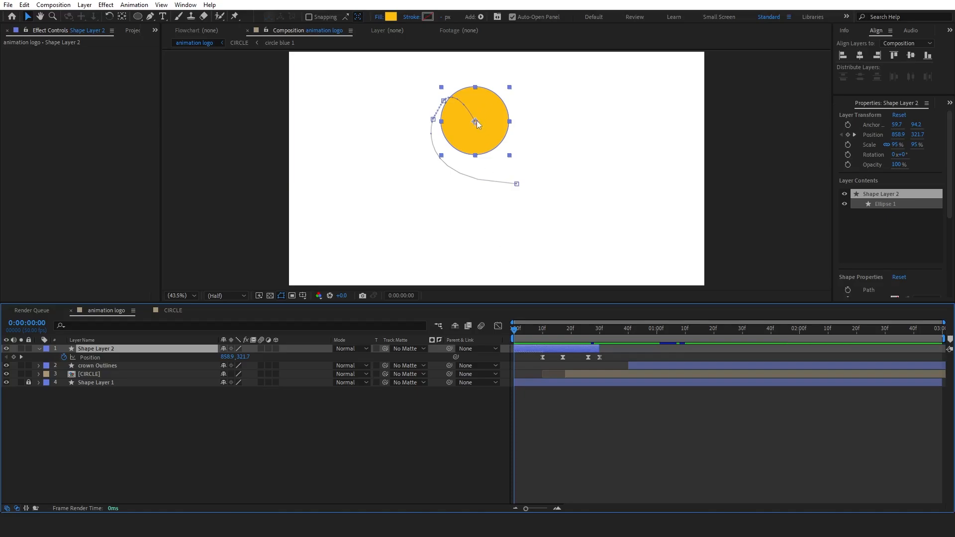
{"action": "left_click_drag", "start_coordinate": [475, 125], "coordinate": [474, 184]}
Step: Keyframe Shape Layer 2's Scale from 0% at frame 0 to 95% at frame 30 with Easy Ease
{"action": "key", "text": "alt+shift+s"}
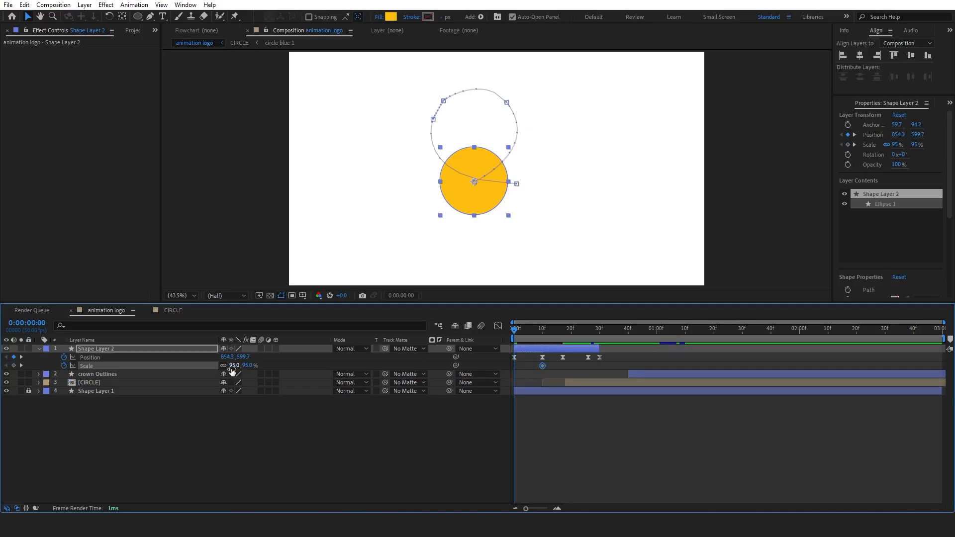
{"action": "key", "text": "F9"}
{"action": "left_click_drag", "start_coordinate": [563, 331], "coordinate": [589, 334]}
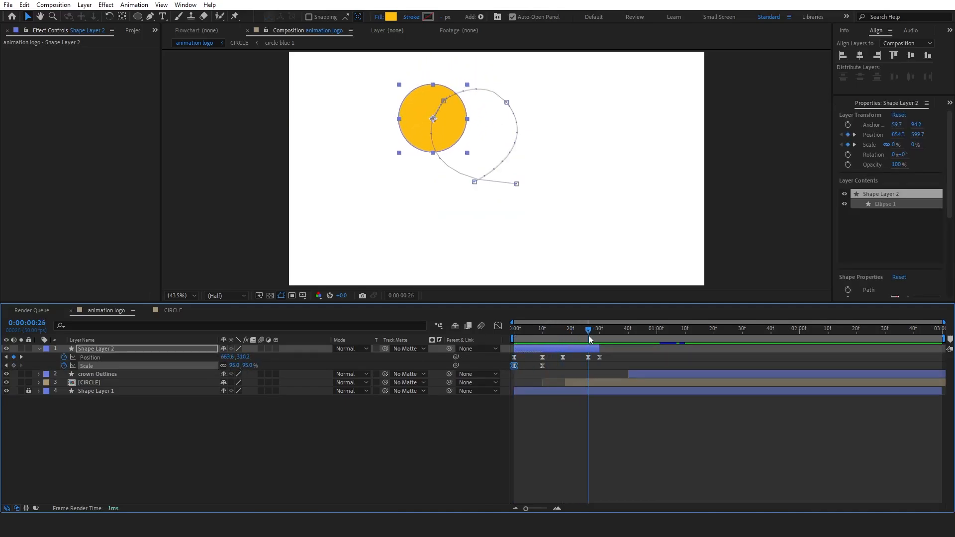
{"action": "left_click", "coordinate": [548, 367]}
{"action": "left_click_drag", "start_coordinate": [547, 366], "coordinate": [601, 354]}
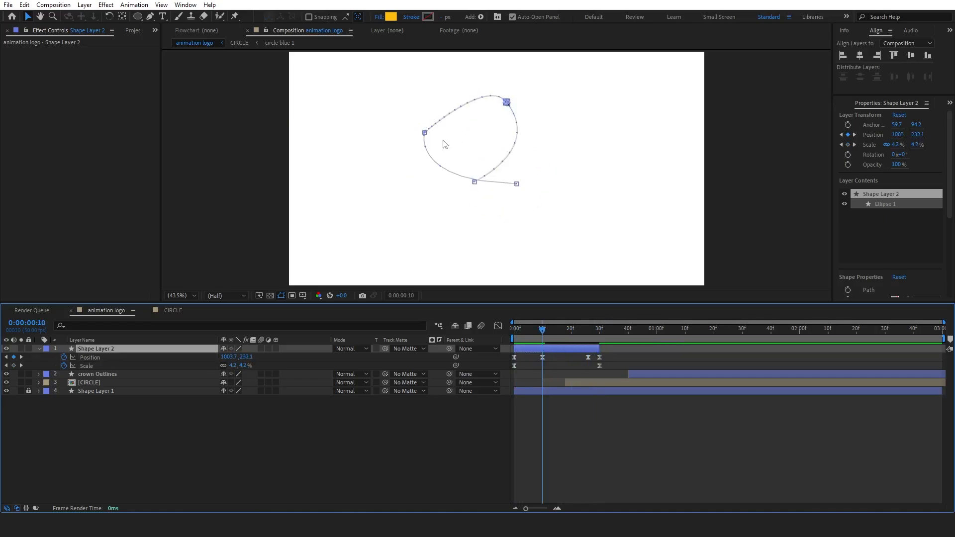
Step: Reshape Shape Layer 2's motion path into a smooth, rounded loop with its curve handles and return to the start
{"action": "left_click", "coordinate": [425, 135]}
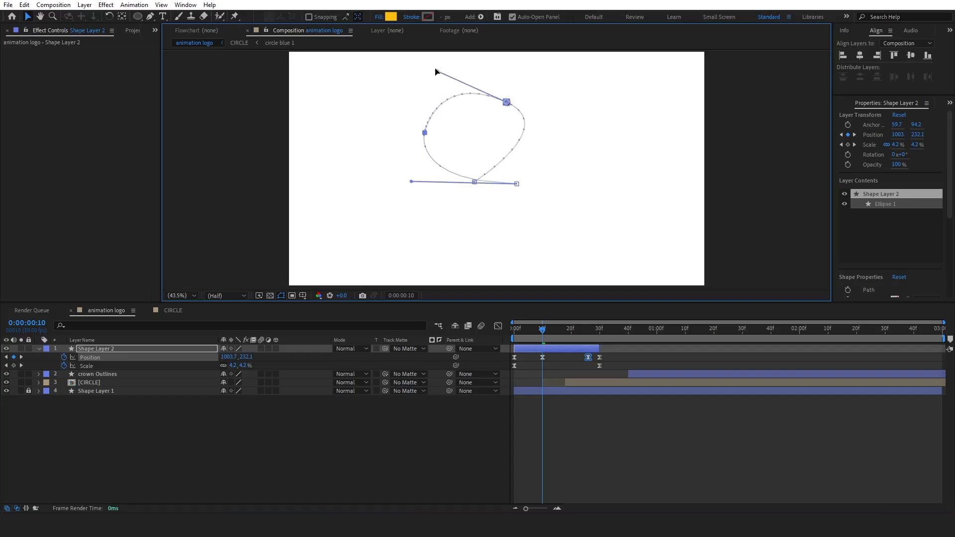
{"action": "left_click", "coordinate": [525, 347]}
{"action": "key", "text": "Home"}
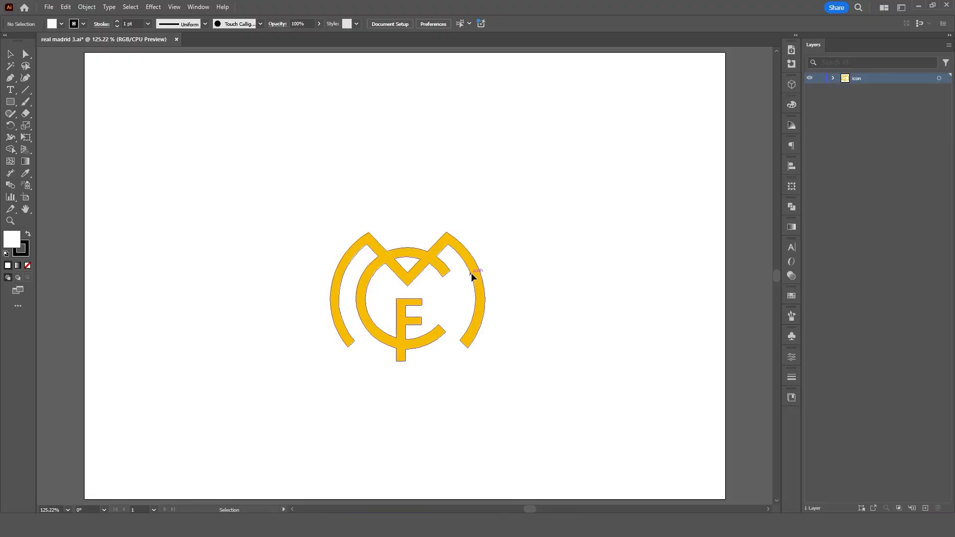
Step: Switch to Illustrator and swap the fill and stroke of the yellow monogram in real madrid 3.ai
{"action": "left_click", "coordinate": [471, 275]}
{"action": "key", "text": "shift+x"}
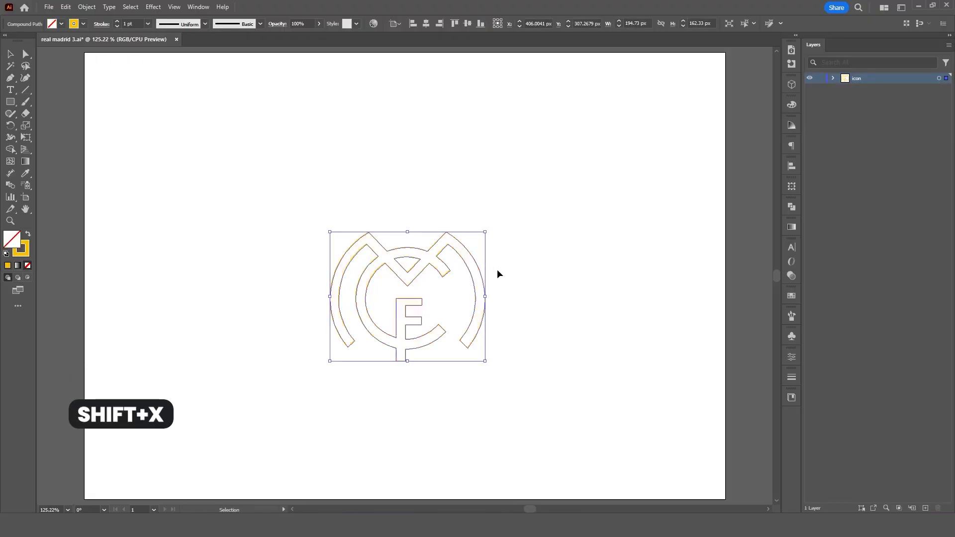
{"action": "left_click", "coordinate": [308, 242]}
{"action": "left_click", "coordinate": [406, 284]}
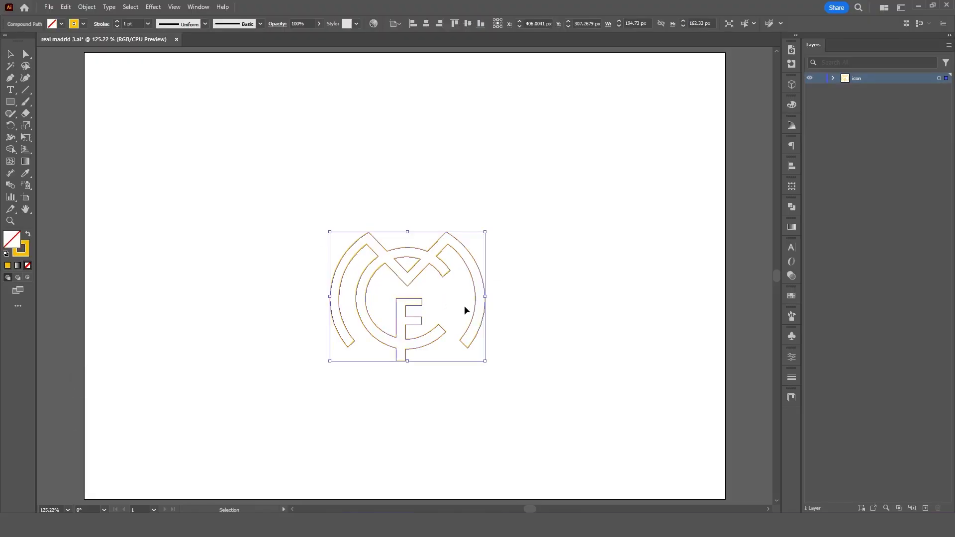
Step: Scale the outlined monogram down to about 51 px wide and convert its stroke to a filled shape
{"action": "left_click_drag", "start_coordinate": [486, 362], "coordinate": [370, 270]}
{"action": "left_click", "coordinate": [87, 7]}
{"action": "left_click_drag", "start_coordinate": [350, 246], "coordinate": [318, 243]}
{"action": "mouse_move", "coordinate": [131, 272]}
{"action": "left_click", "coordinate": [276, 297]}
Step: Flip the duplicate monogram beside the original upside down with Reflect and select both monograms
{"action": "right_click", "coordinate": [310, 235]}
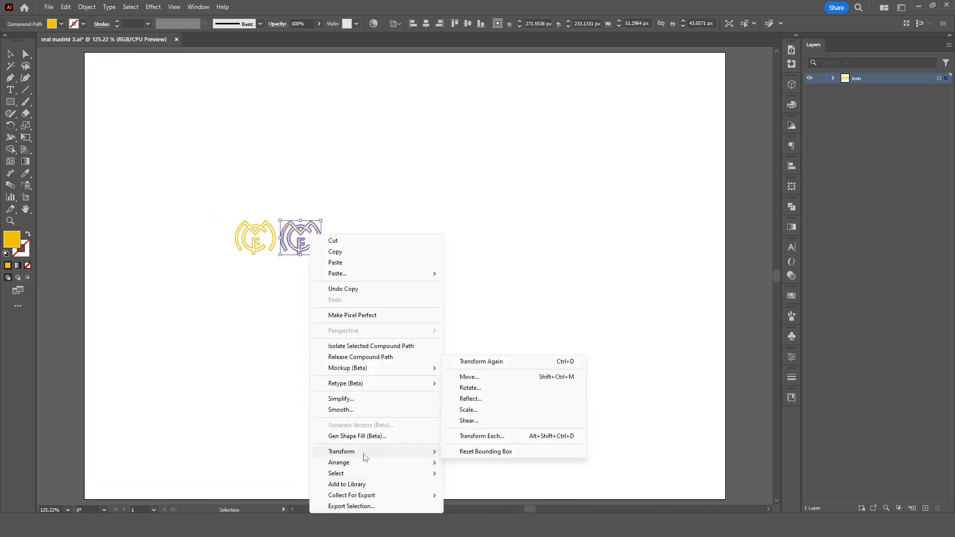
{"action": "left_click", "coordinate": [470, 398]}
{"action": "left_click", "coordinate": [426, 280]}
{"action": "left_click", "coordinate": [391, 286]}
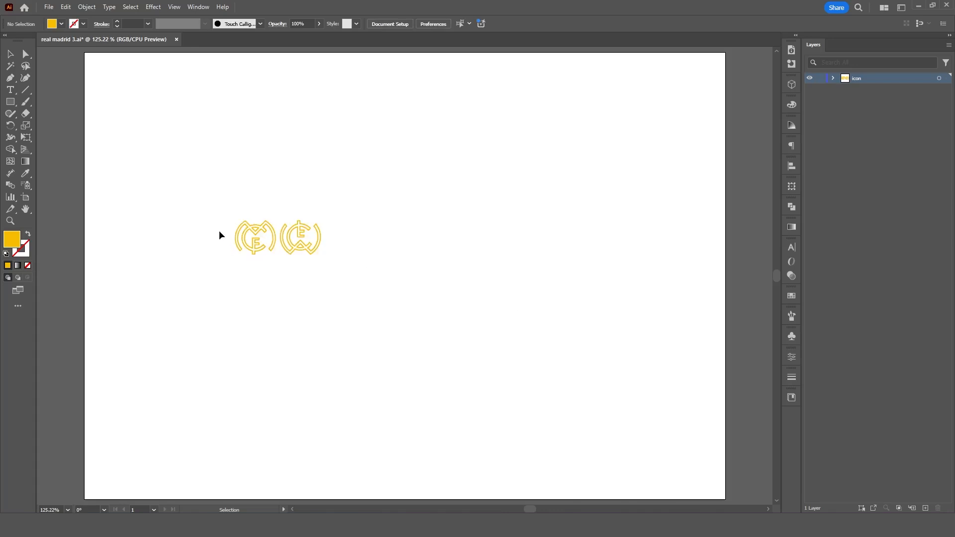
{"action": "left_click_drag", "start_coordinate": [397, 278], "coordinate": [219, 212]}
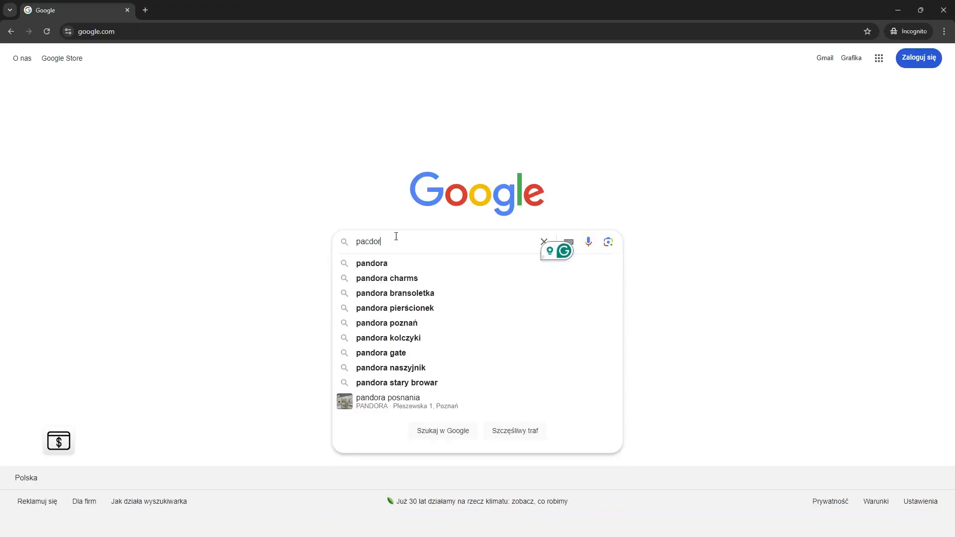
Step: Switch to the browser, find the Pacdora site through Google and open its Barcode Generator
{"action": "key", "text": "Return"}
{"action": "left_click", "coordinate": [234, 234]}
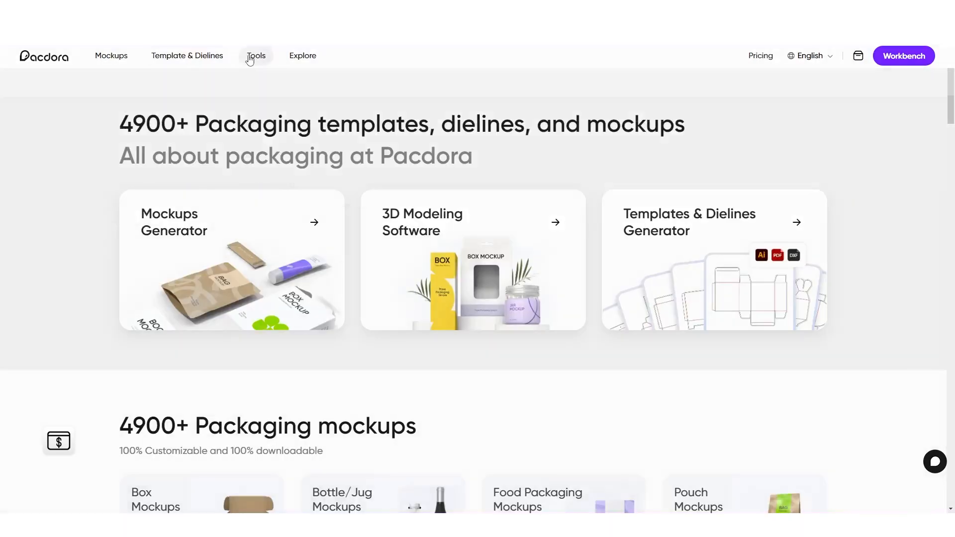
{"action": "mouse_move", "coordinate": [254, 58]}
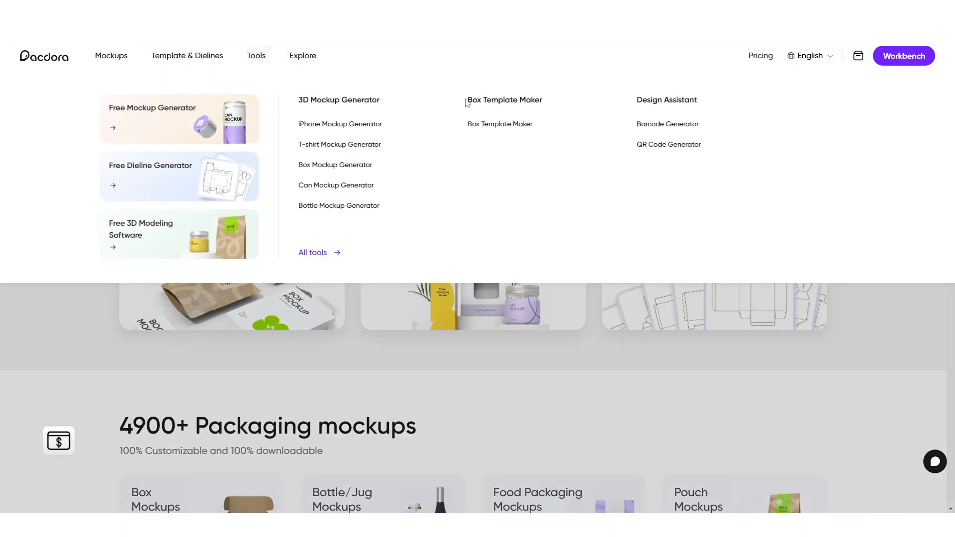
{"action": "left_click", "coordinate": [666, 126]}
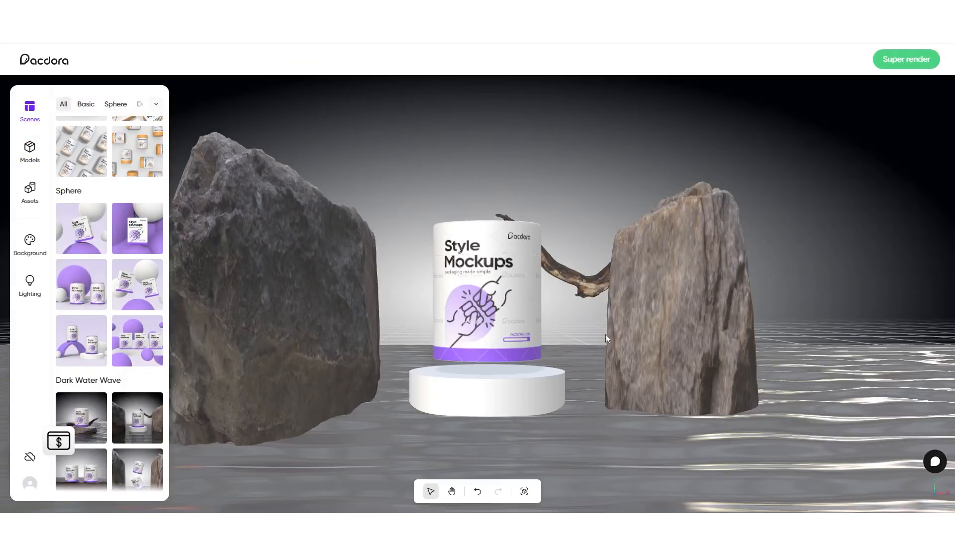
Step: Examine the can mockup in the Dark Water Wave scene and browse its other sizes
{"action": "left_click_drag", "start_coordinate": [607, 340], "coordinate": [255, 321]}
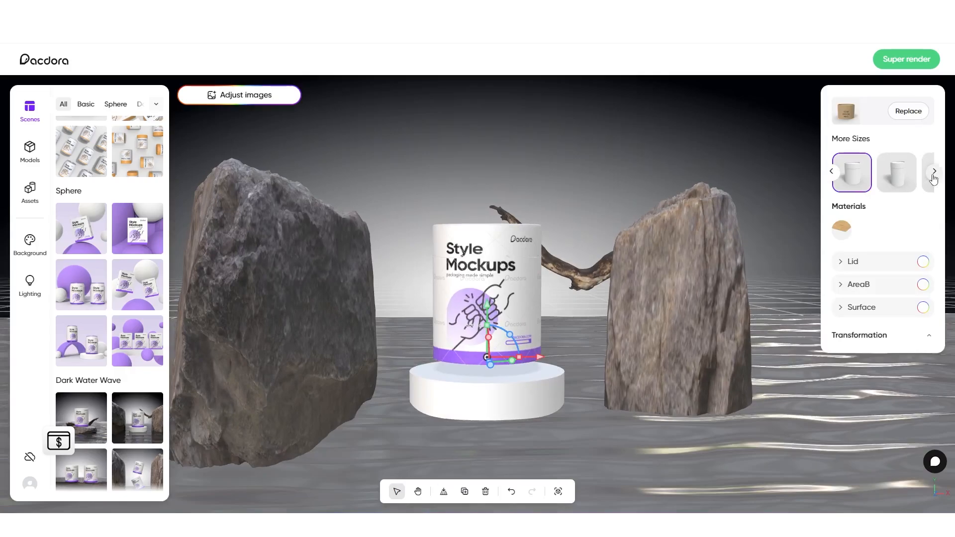
{"action": "left_click", "coordinate": [934, 172]}
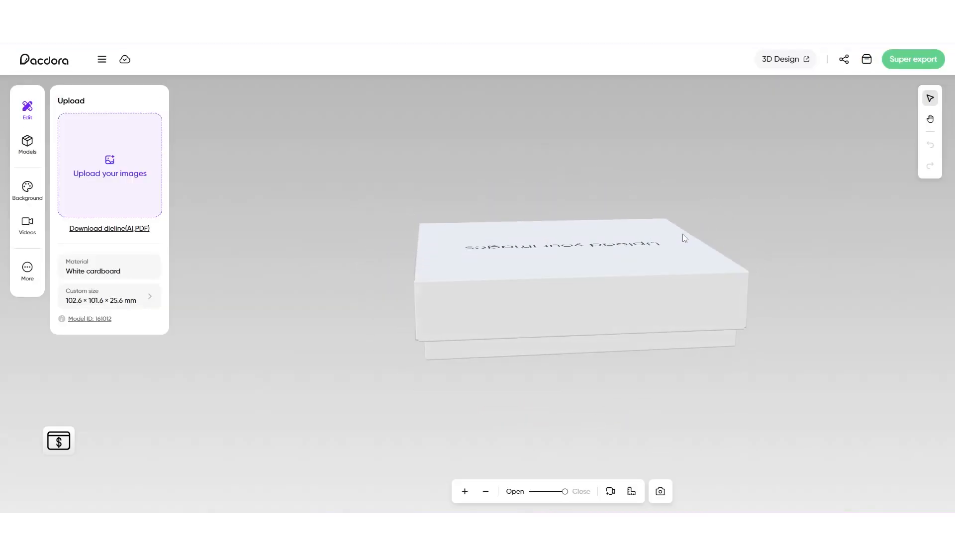
Step: Download the box dieline and, in Illustrator, arrange the alternating monogram row beside the club logo on its lid
{"action": "left_click", "coordinate": [108, 230]}
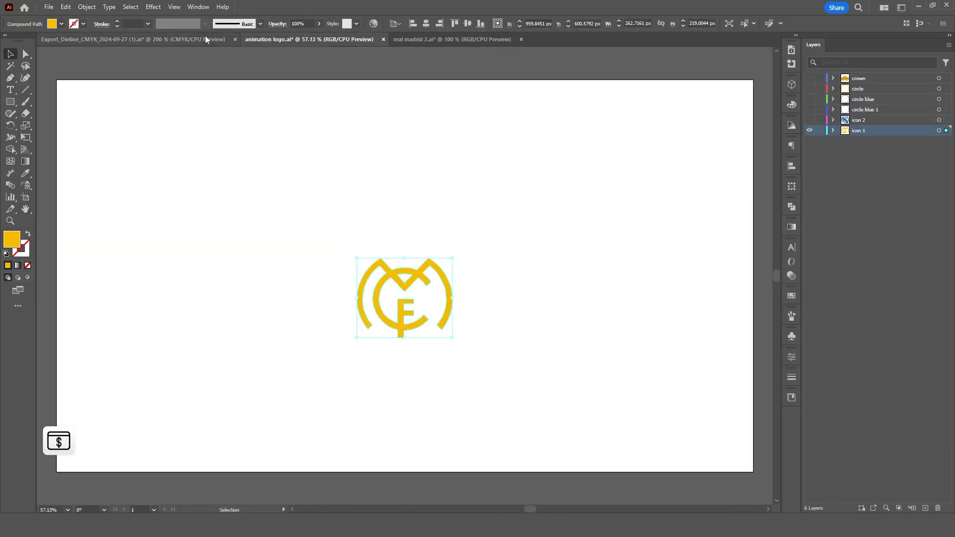
{"action": "left_click", "coordinate": [205, 40]}
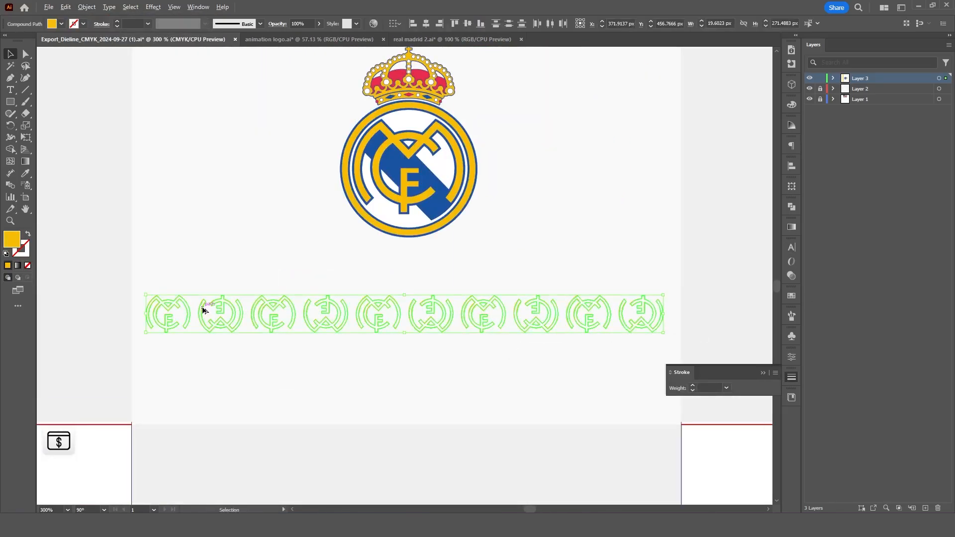
{"action": "left_click_drag", "start_coordinate": [405, 394], "coordinate": [566, 271]}
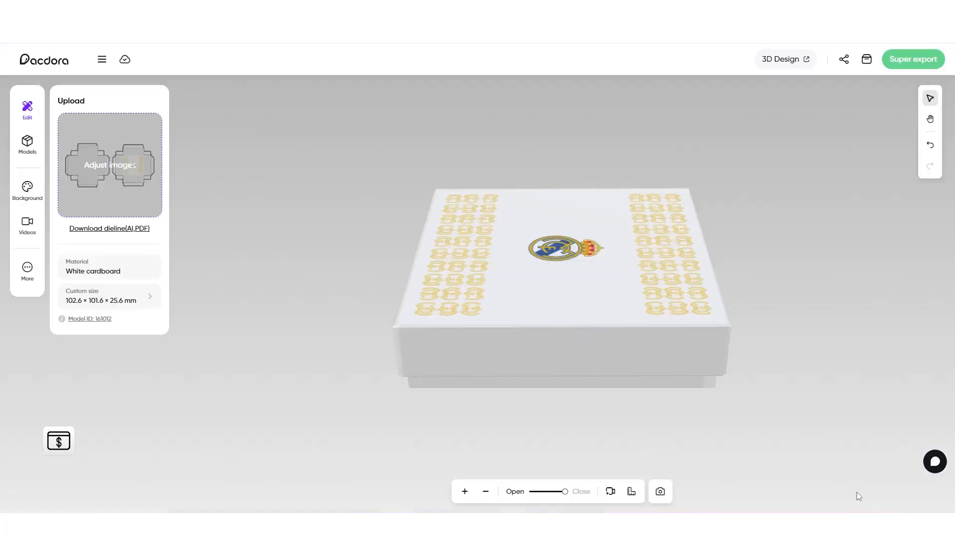
Step: Inspect the printed box in Pacdora and set the stacked-box scene's background colour to about #ba3232
{"action": "left_click_drag", "start_coordinate": [591, 315], "coordinate": [632, 333]}
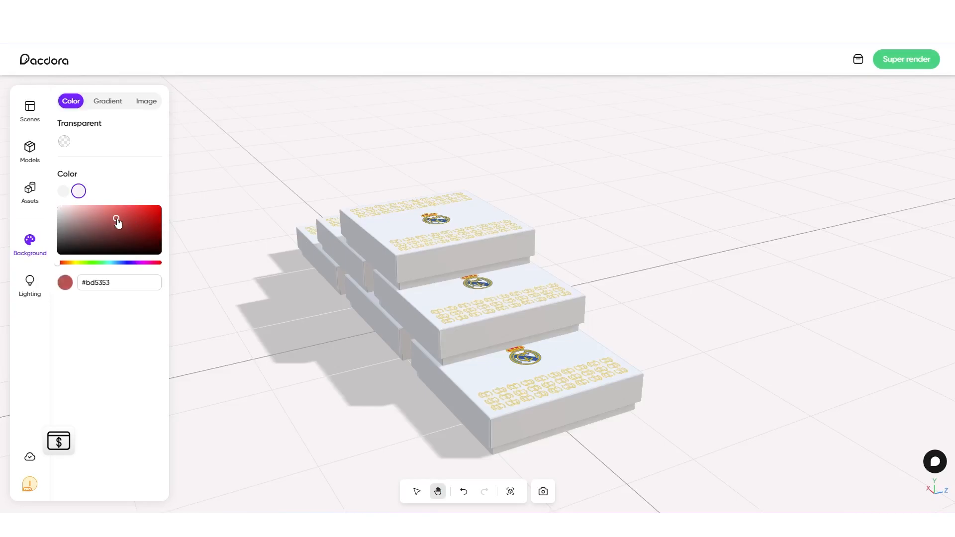
{"action": "left_click_drag", "start_coordinate": [117, 223], "coordinate": [136, 225]}
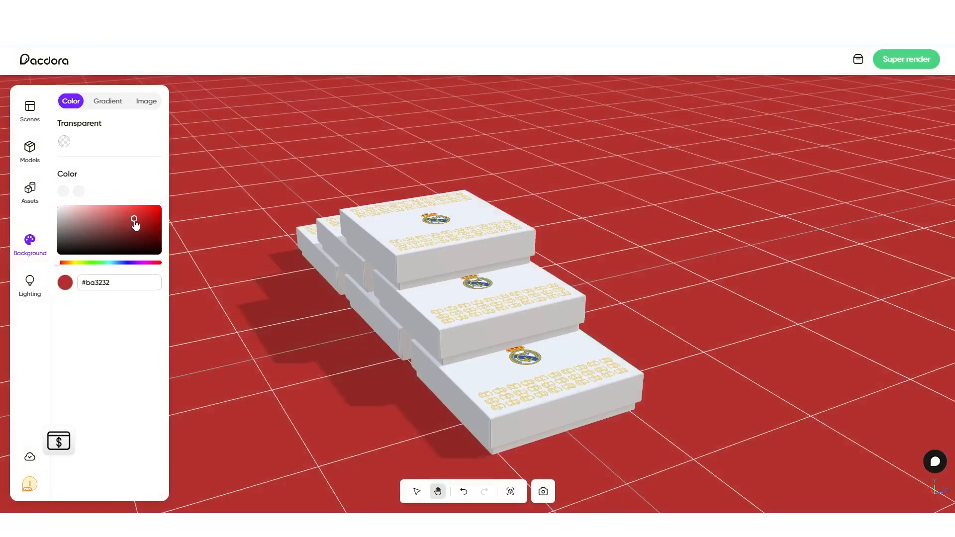
Step: Change the stacked-box scene's background to light blue #68b9d4 and adjust the framing in the render export preview
{"action": "mouse_move", "coordinate": [117, 264]}
{"action": "left_mouse_down"}
{"action": "mouse_move", "coordinate": [96, 264]}
{"action": "mouse_move", "coordinate": [115, 264]}
{"action": "left_mouse_up"}
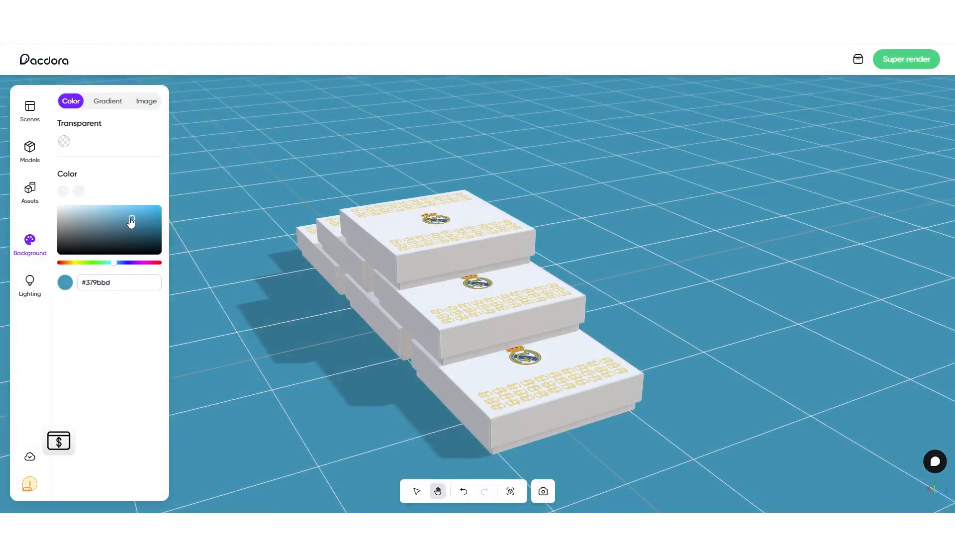
{"action": "left_click_drag", "start_coordinate": [131, 223], "coordinate": [112, 218]}
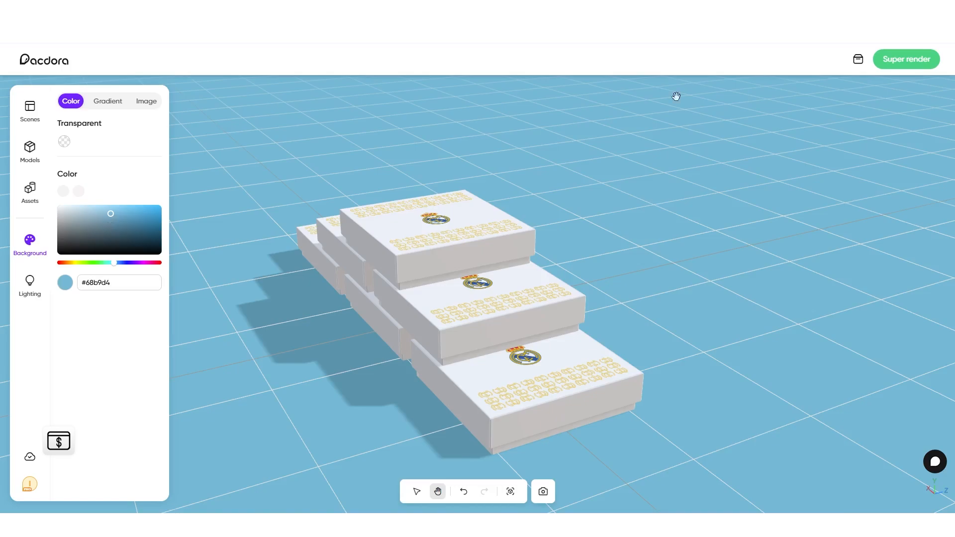
{"action": "left_click", "coordinate": [878, 63]}
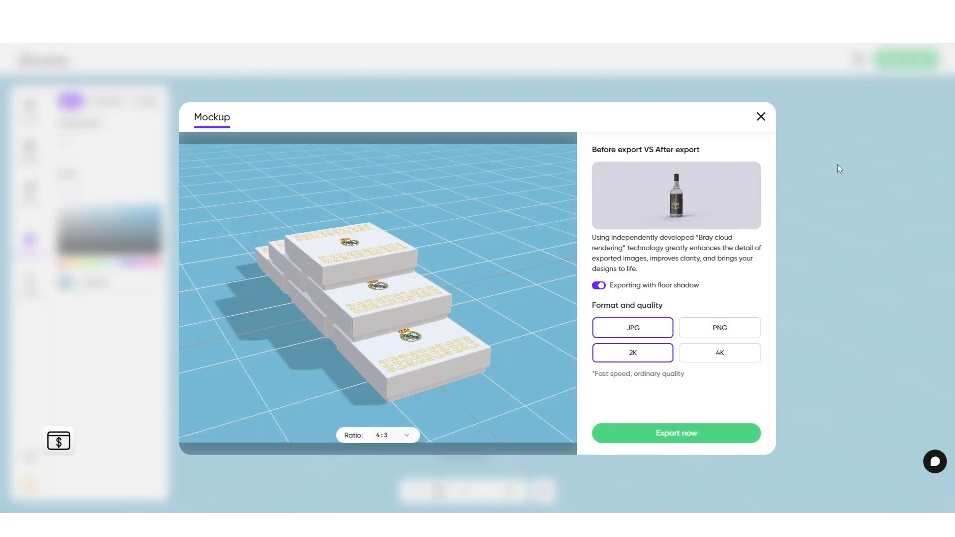
{"action": "mouse_move", "coordinate": [392, 330]}
{"action": "left_mouse_down"}
{"action": "mouse_move", "coordinate": [377, 301]}
{"action": "mouse_move", "coordinate": [374, 312]}
{"action": "mouse_move", "coordinate": [415, 310]}
{"action": "mouse_move", "coordinate": [425, 379]}
{"action": "mouse_move", "coordinate": [375, 336]}
{"action": "mouse_move", "coordinate": [384, 330]}
{"action": "left_mouse_up"}
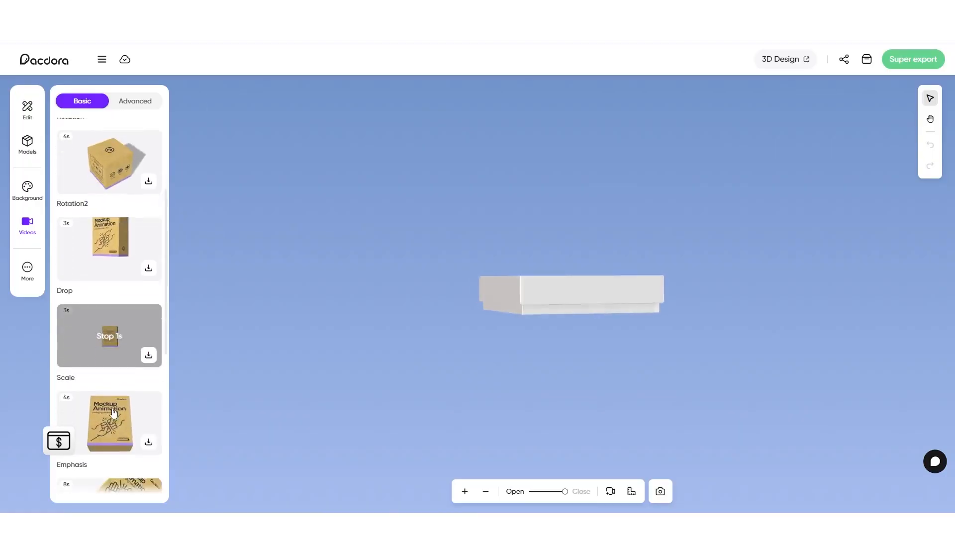
Step: Browse the box's basic video presets, preview Rotation2 and open the aspect ratio choices for its export
{"action": "scroll", "coordinate": [114, 412], "scroll_direction": "down", "scroll_amount": 1}
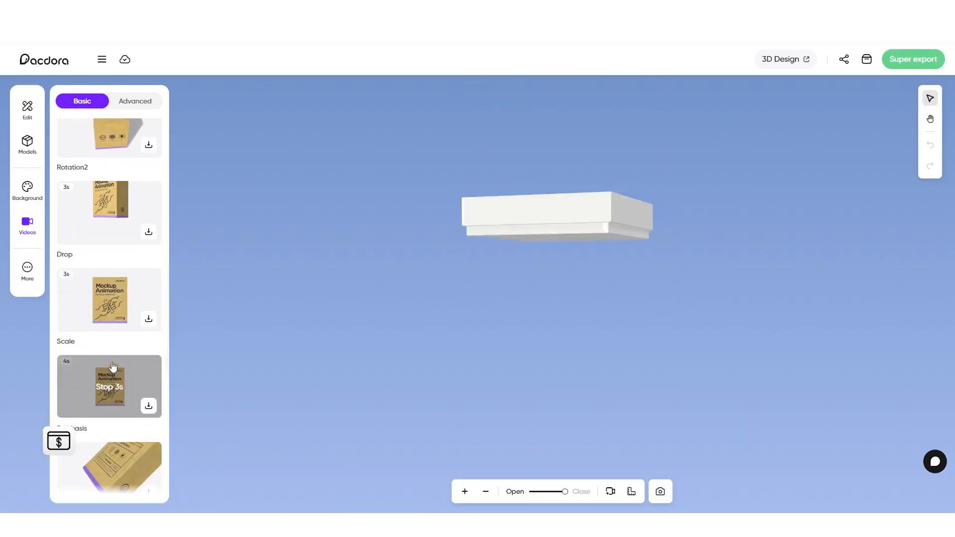
{"action": "scroll", "coordinate": [113, 367], "scroll_direction": "up", "scroll_amount": 4}
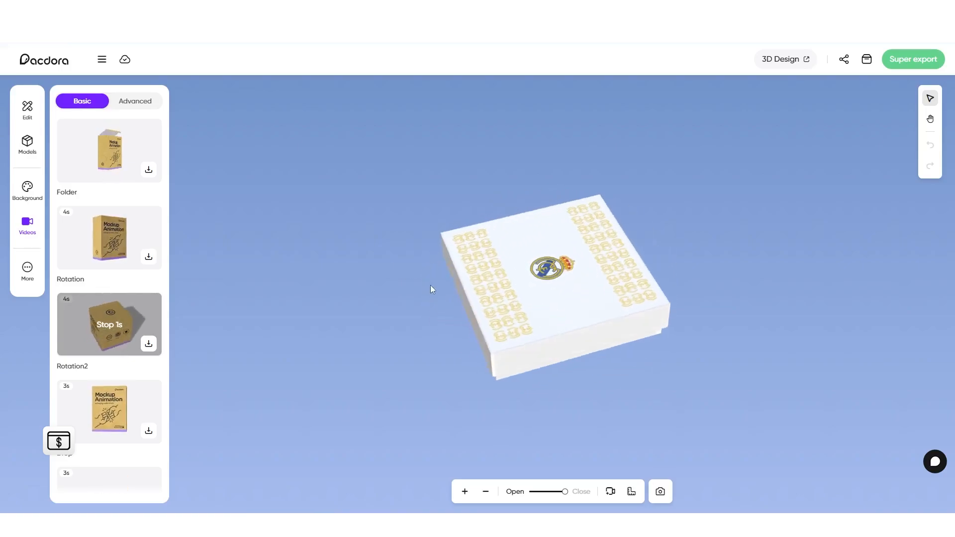
{"action": "left_click", "coordinate": [127, 313]}
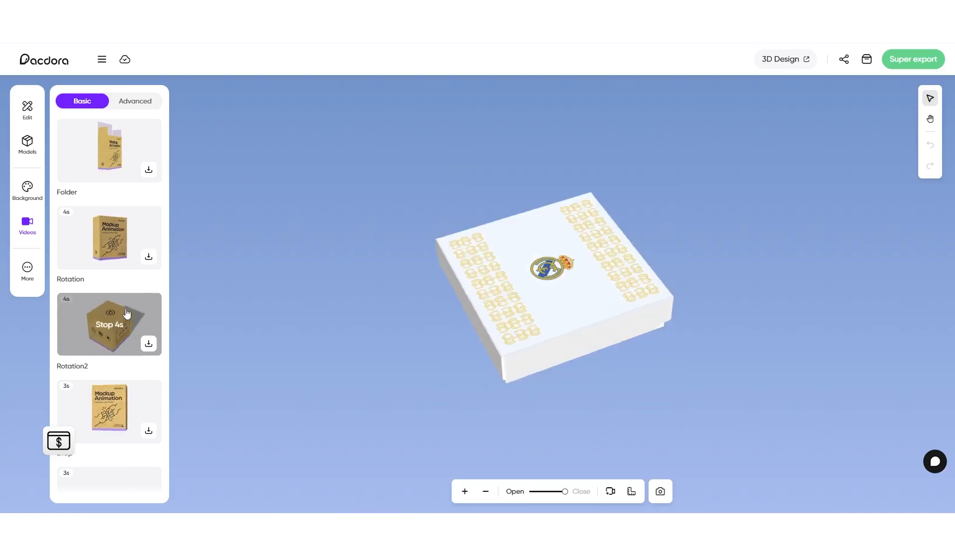
{"action": "left_click", "coordinate": [149, 343]}
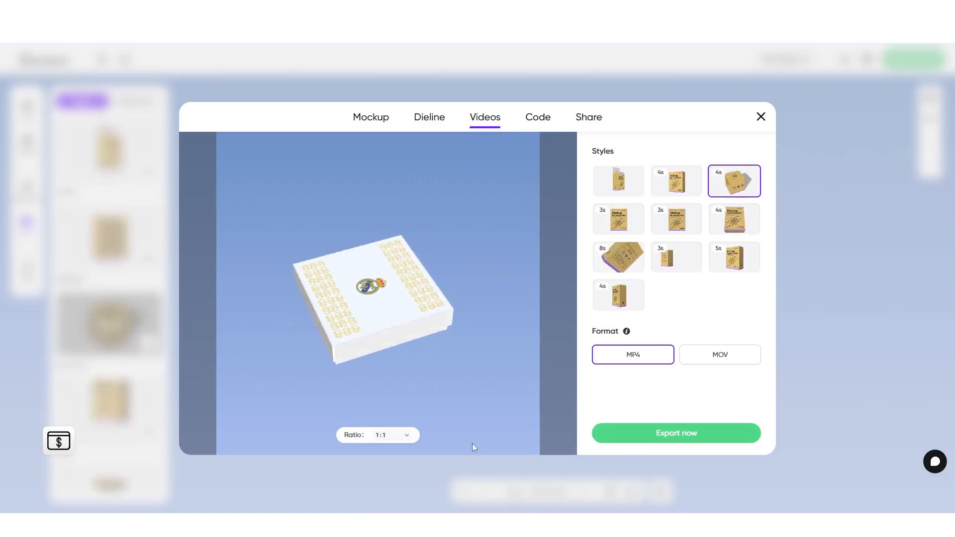
{"action": "left_click", "coordinate": [407, 436]}
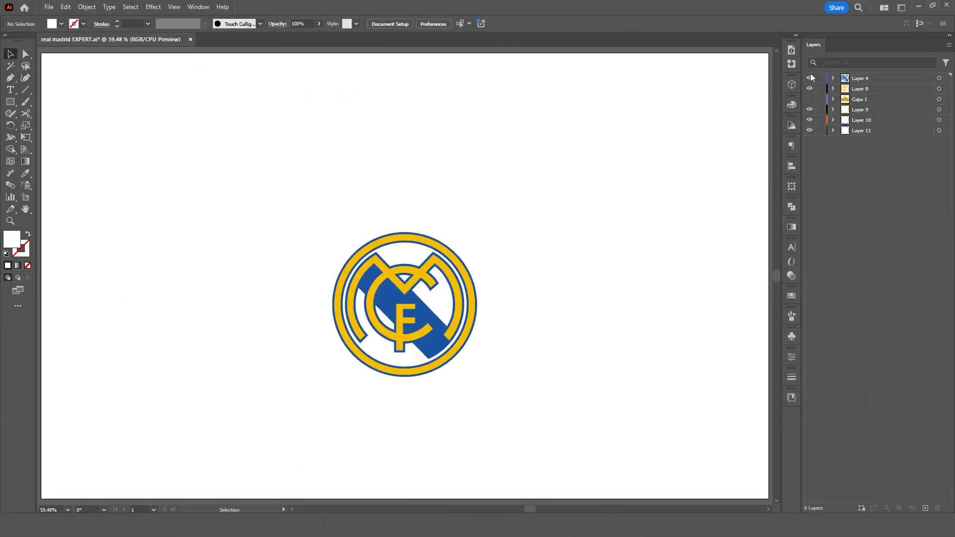
Step: In Illustrator, hide every layer except Layer 8 to isolate the yellow monogram and display it in outline mode
{"action": "left_click", "coordinate": [810, 78]}
{"action": "left_click_drag", "start_coordinate": [810, 122], "coordinate": [810, 130]}
{"action": "key", "text": "ctrl+plus"}
{"action": "key", "text": "ctrl+plus"}
{"action": "key", "text": "ctrl+plus"}
{"action": "key", "text": "ctrl+plus"}
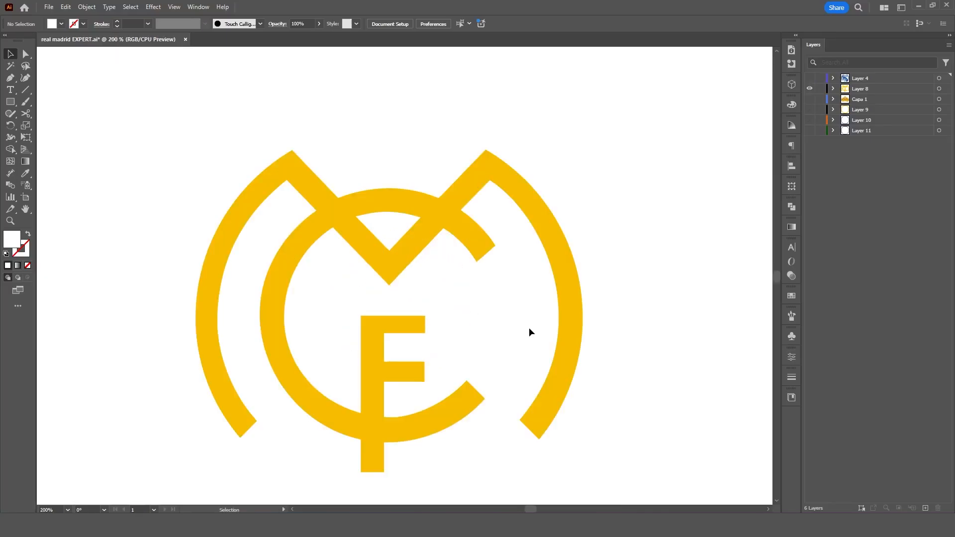
{"action": "left_click", "coordinate": [410, 252]}
{"action": "key", "text": "ctrl+y"}
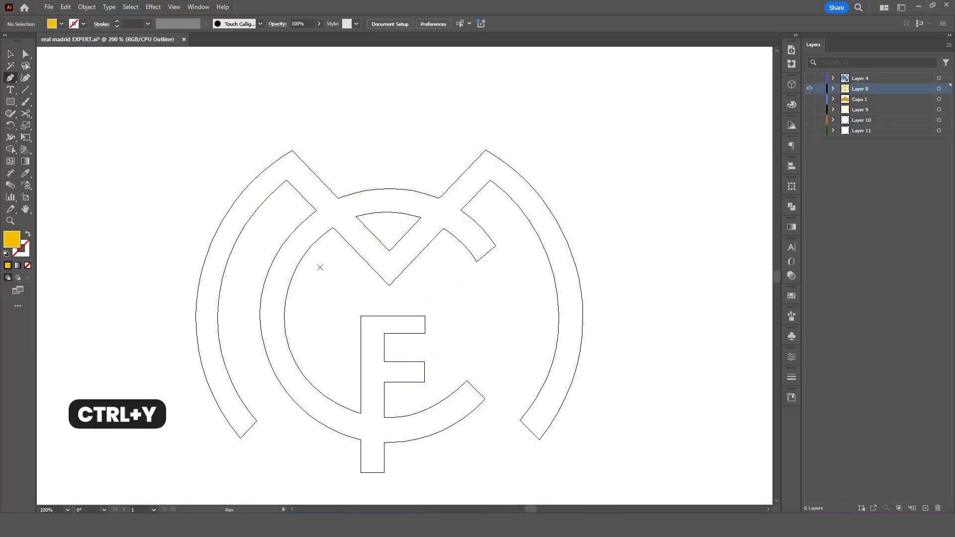
Step: Draw straight Pen lines closing the edges of the M's two diagonals where the C crosses them
{"action": "scroll", "coordinate": [330, 239], "scroll_direction": "up", "scroll_amount": 3}
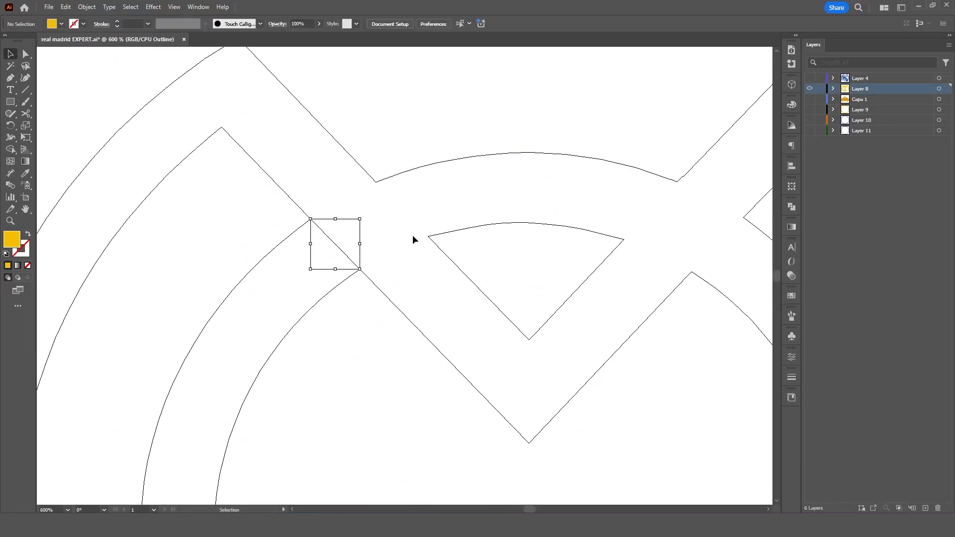
{"action": "left_click", "coordinate": [376, 183]}
{"action": "key", "text": "v"}
{"action": "left_click", "coordinate": [411, 276]}
{"action": "left_click_drag", "start_coordinate": [528, 269], "coordinate": [308, 287]}
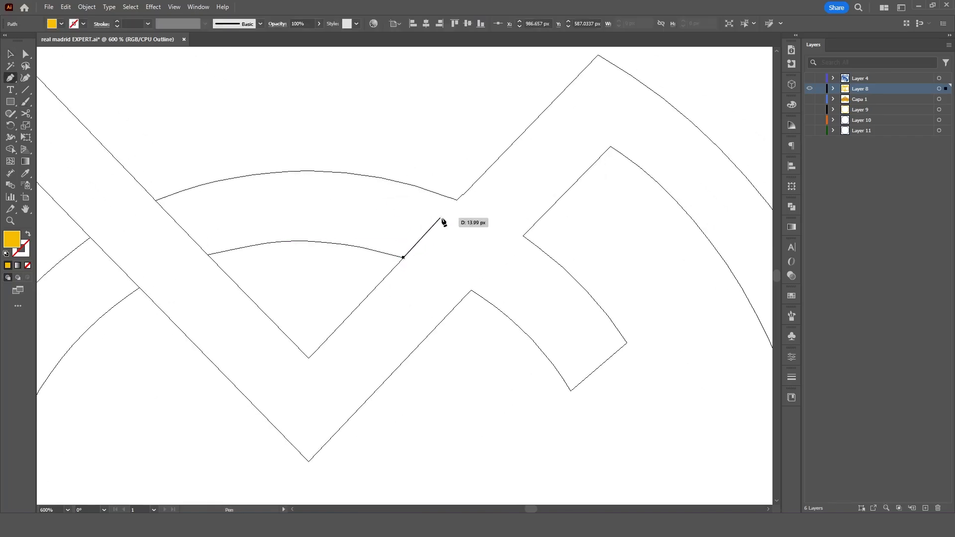
{"action": "left_click", "coordinate": [522, 236]}
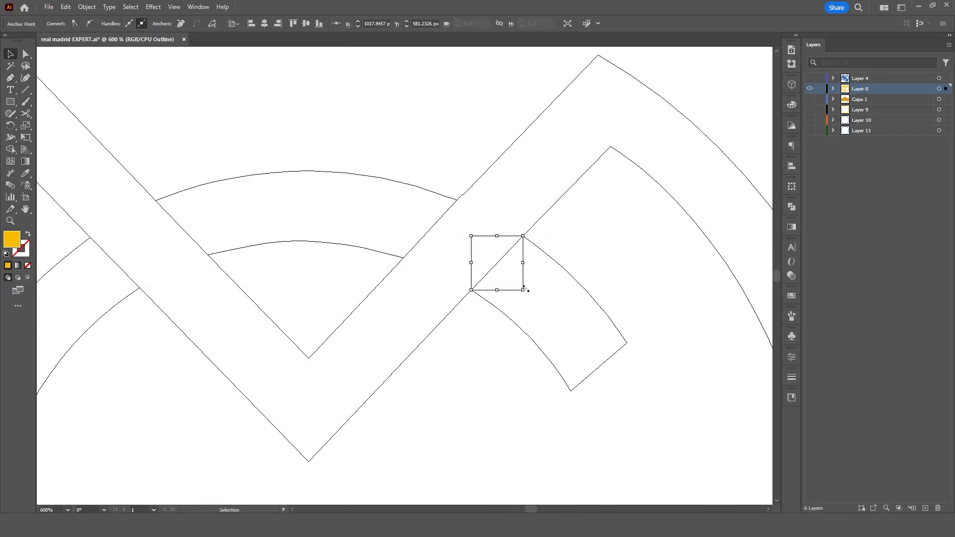
{"action": "left_click", "coordinate": [433, 279]}
Step: Close both vertical edges of the F's stem with straight Pen lines where the C's lower arc meets it
{"action": "scroll", "coordinate": [423, 278], "scroll_direction": "down", "scroll_amount": 1}
{"action": "left_click_drag", "start_coordinate": [375, 375], "coordinate": [397, 246]}
{"action": "left_click_drag", "start_coordinate": [343, 437], "coordinate": [364, 223]}
{"action": "scroll", "coordinate": [332, 338], "scroll_direction": "up", "scroll_amount": 2}
{"action": "left_click", "coordinate": [332, 391]}
{"action": "key", "text": "v"}
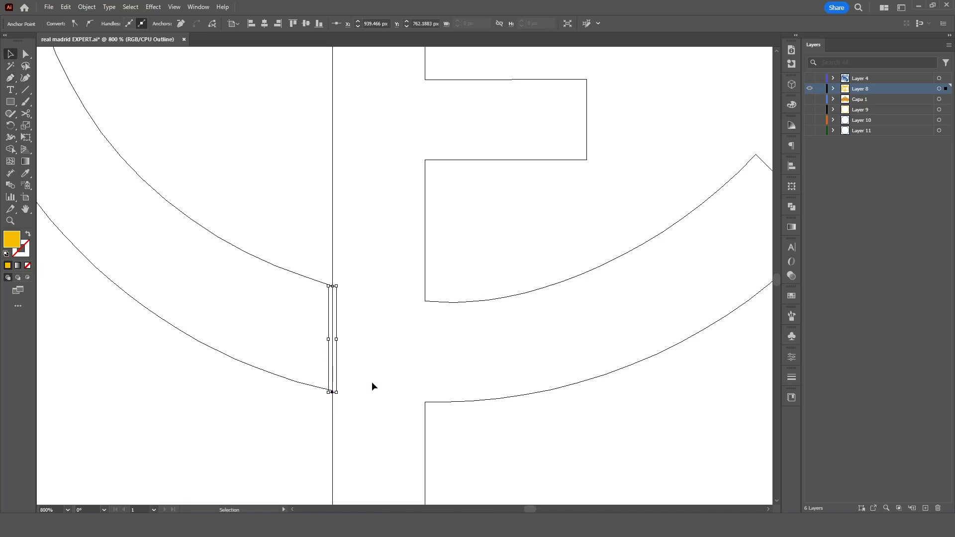
{"action": "key", "text": "p"}
{"action": "left_click", "coordinate": [425, 301]}
{"action": "left_click", "coordinate": [425, 402]}
{"action": "key", "text": "v"}
{"action": "left_click", "coordinate": [452, 382]}
Step: Trace the C's outer and inner arcs with the Pen tool across the M's left diagonal
{"action": "scroll", "coordinate": [452, 379], "scroll_direction": "down", "scroll_amount": 3}
{"action": "left_click_drag", "start_coordinate": [464, 308], "coordinate": [456, 369]}
{"action": "scroll", "coordinate": [361, 214], "scroll_direction": "up", "scroll_amount": 4}
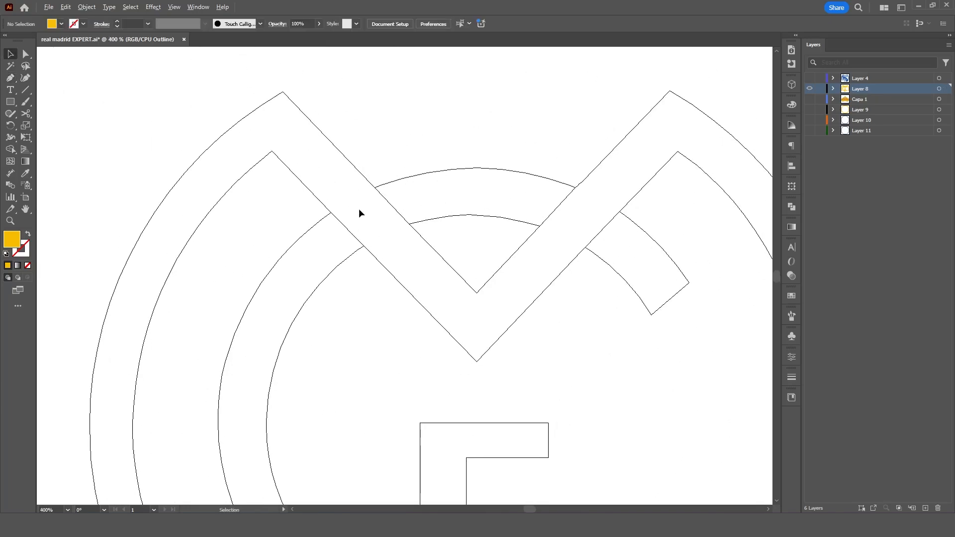
{"action": "key", "text": "p"}
{"action": "left_click", "coordinate": [458, 234]}
{"action": "left_click", "coordinate": [388, 162]}
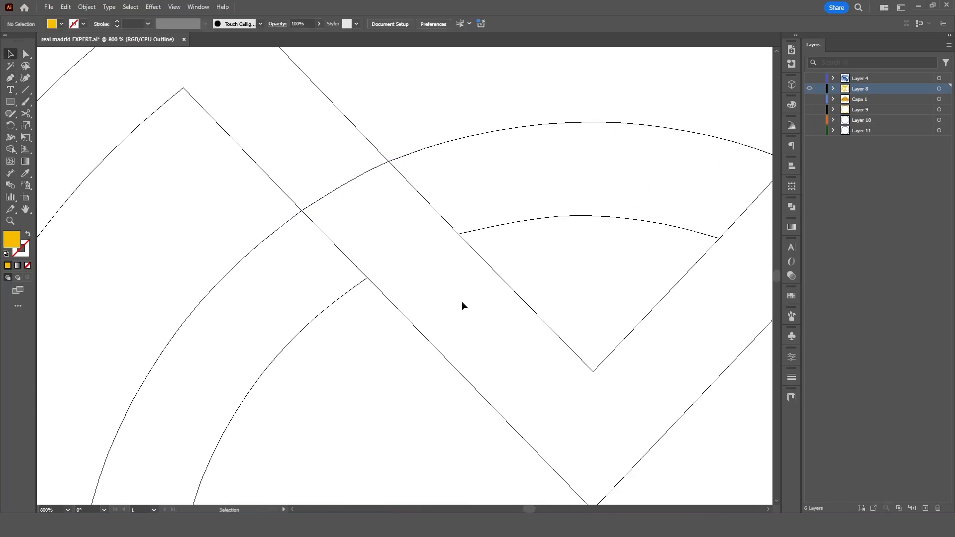
{"action": "key", "text": "v"}
{"action": "left_click", "coordinate": [292, 324]}
{"action": "scroll", "coordinate": [524, 303], "scroll_direction": "down", "scroll_amount": 1}
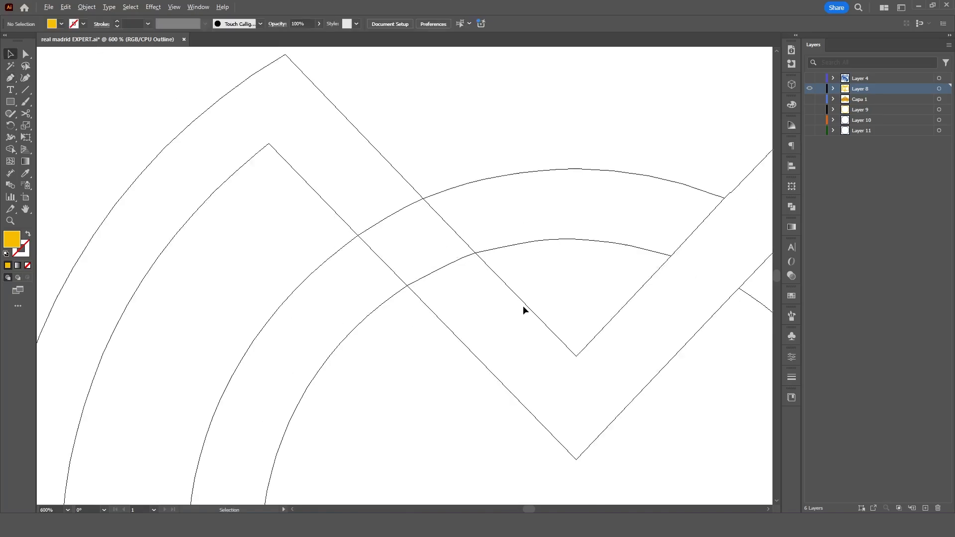
Step: Continue the C's inner and outer arcs with curved Pen segments across the M's right diagonal
{"action": "scroll", "coordinate": [722, 295], "scroll_direction": "up", "scroll_amount": 1}
{"action": "left_click_drag", "start_coordinate": [722, 296], "coordinate": [473, 243]}
{"action": "left_click_drag", "start_coordinate": [405, 188], "coordinate": [363, 180]}
{"action": "key", "text": "v"}
{"action": "left_click", "coordinate": [498, 169]}
{"action": "left_click_drag", "start_coordinate": [542, 159], "coordinate": [475, 213]}
{"action": "key", "text": "p"}
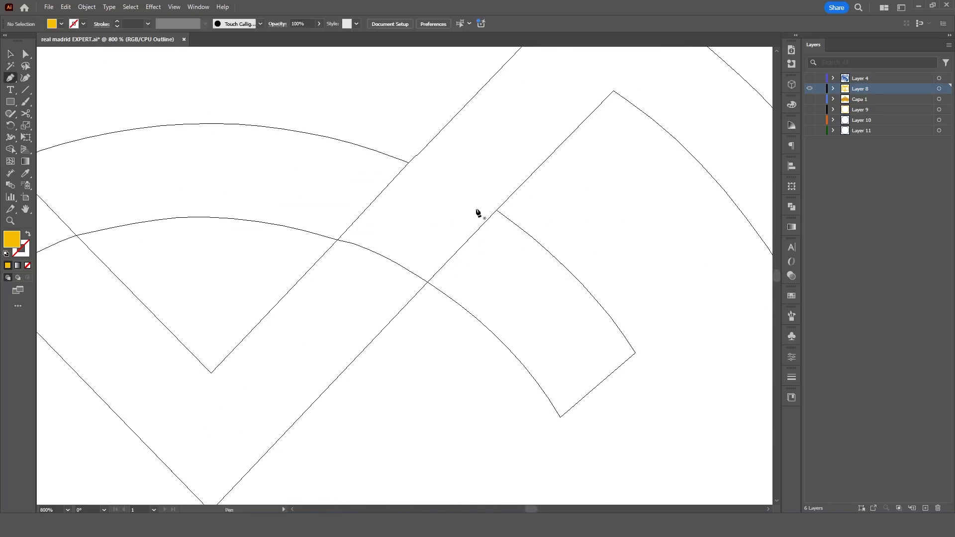
{"action": "left_click", "coordinate": [496, 210]}
{"action": "left_click_drag", "start_coordinate": [409, 162], "coordinate": [362, 155]}
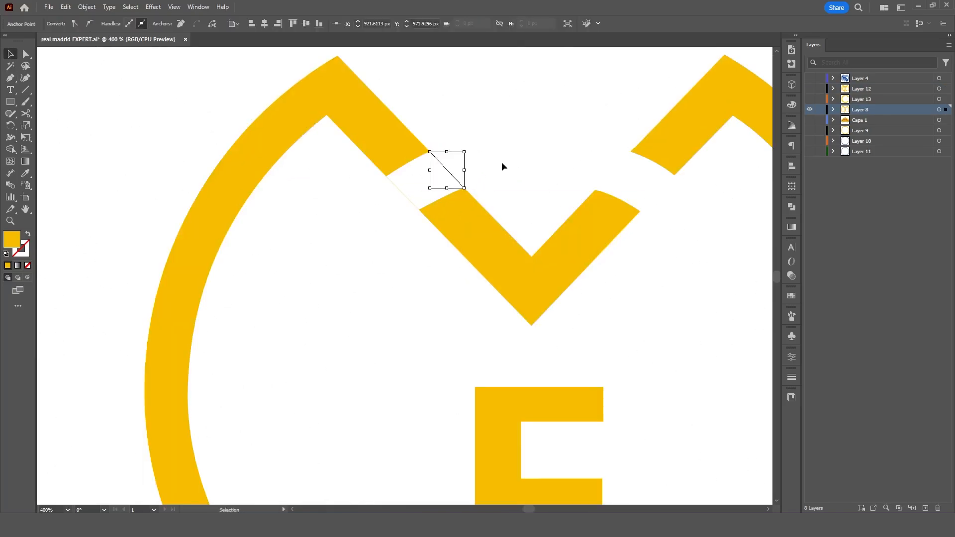
{"action": "scroll", "coordinate": [503, 164], "scroll_direction": "down", "scroll_amount": 1}
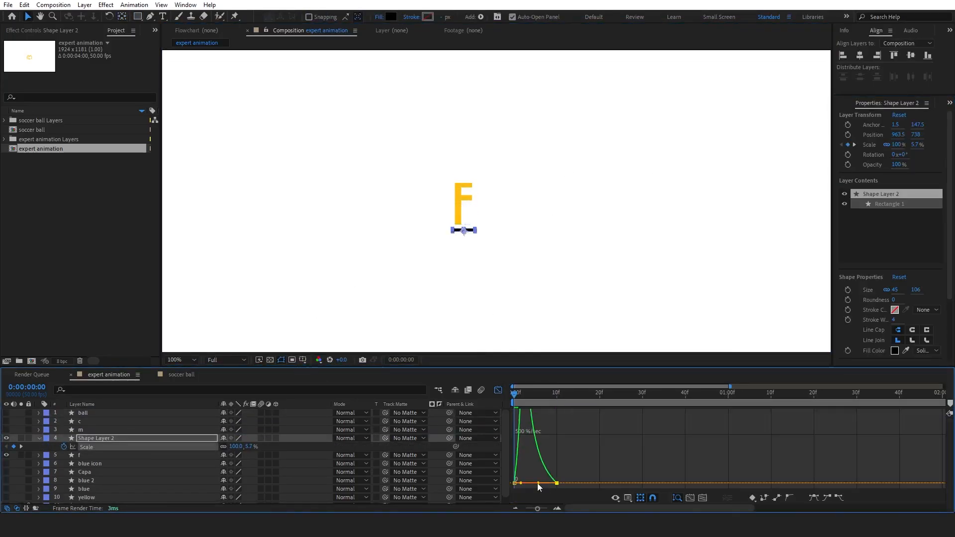
Step: Switch to After Effects, matte the f layer with Shape Layer 2 and start drawing a matte shape over the C
{"action": "left_click", "coordinate": [402, 447]}
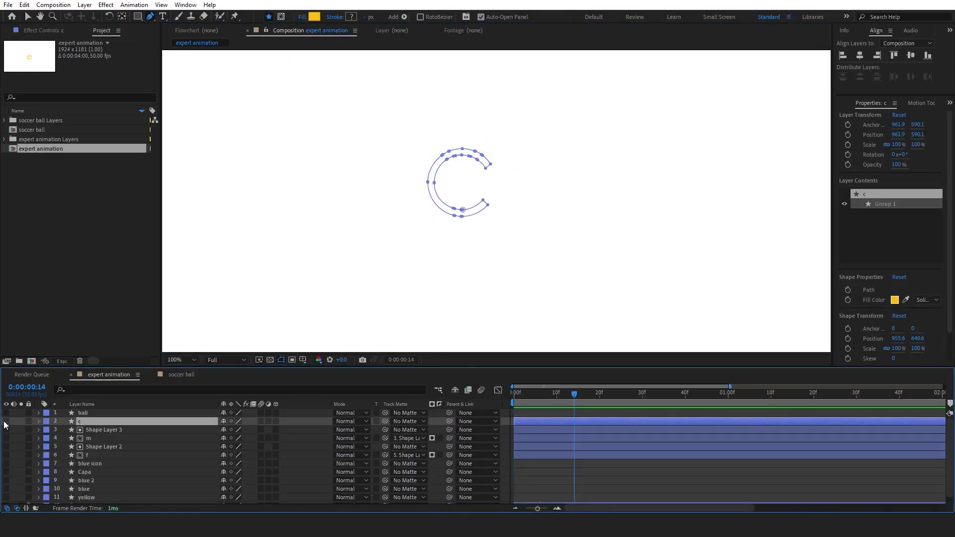
{"action": "left_click_drag", "start_coordinate": [431, 176], "coordinate": [402, 227]}
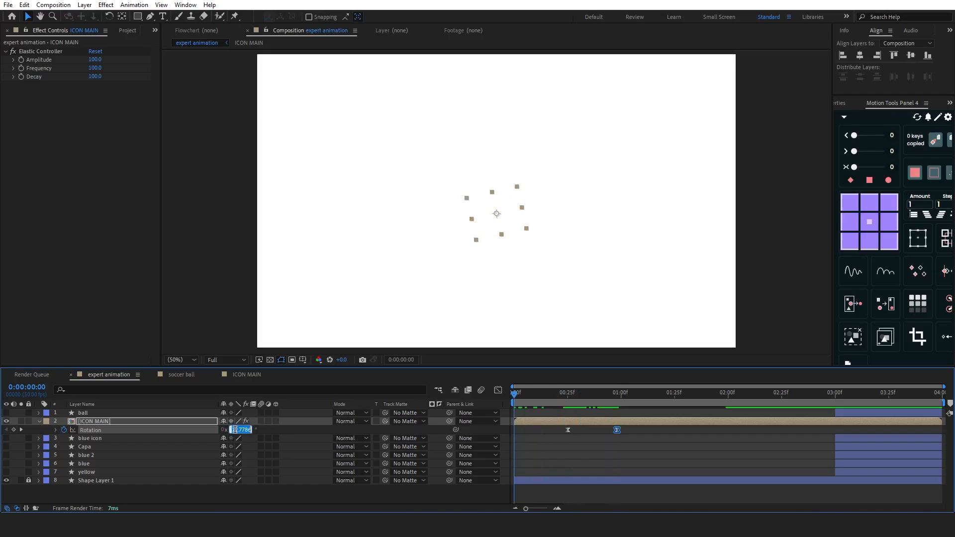
Step: Keyframe ICON MAIN's rotation at the first frame, set it to 1x+162.0° and preview the spin
{"action": "key", "text": "Return"}
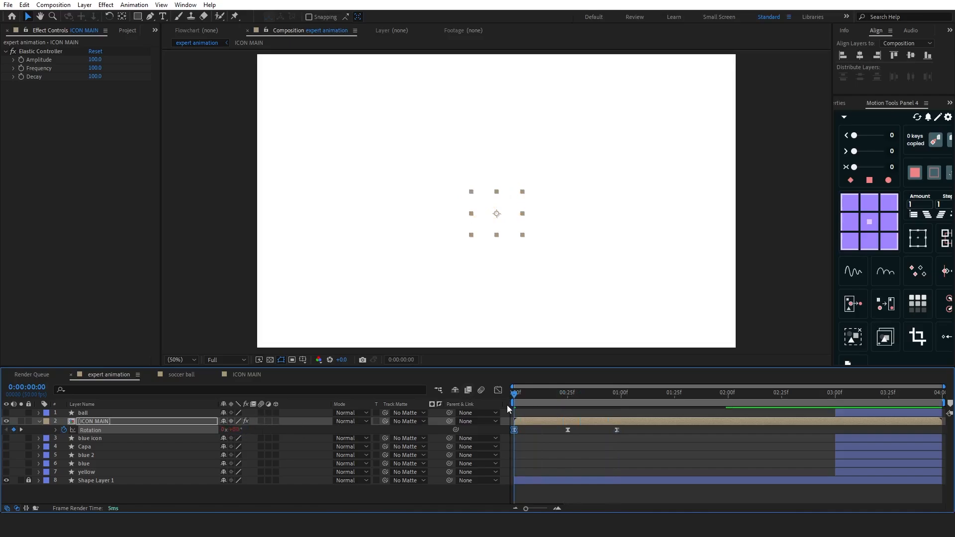
{"action": "left_click_drag", "start_coordinate": [235, 430], "coordinate": [546, 441]}
{"action": "key", "text": "space"}
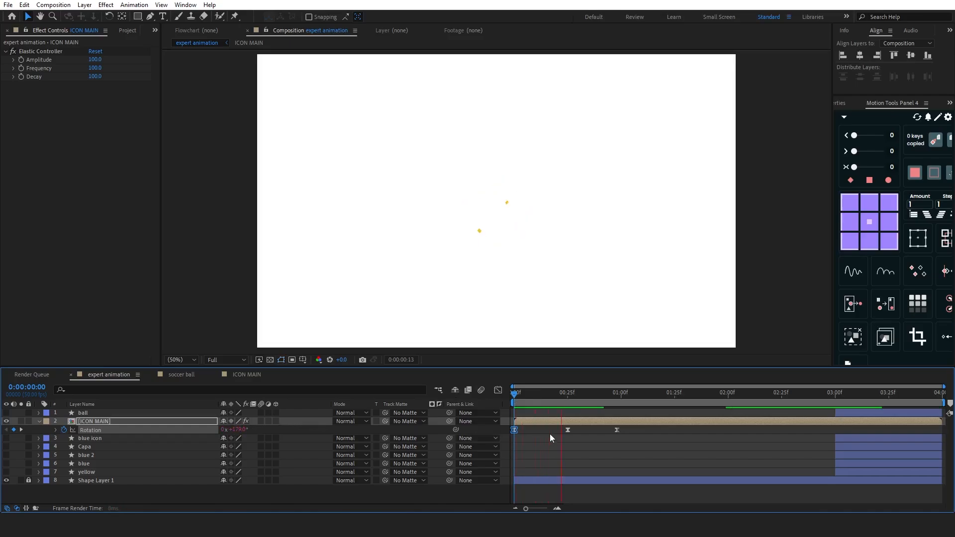
{"action": "key", "text": "space"}
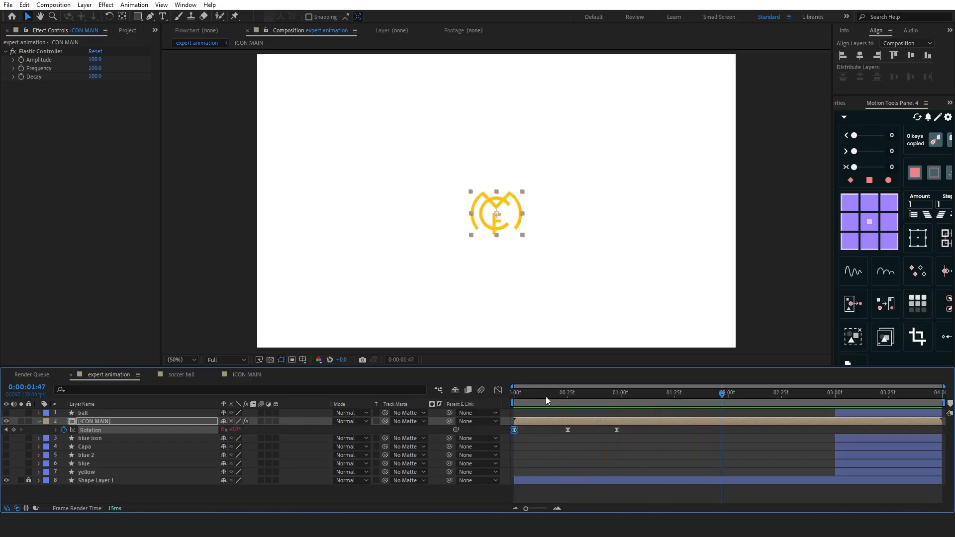
{"action": "left_click_drag", "start_coordinate": [544, 396], "coordinate": [512, 397]}
{"action": "left_click_drag", "start_coordinate": [245, 430], "coordinate": [409, 423]}
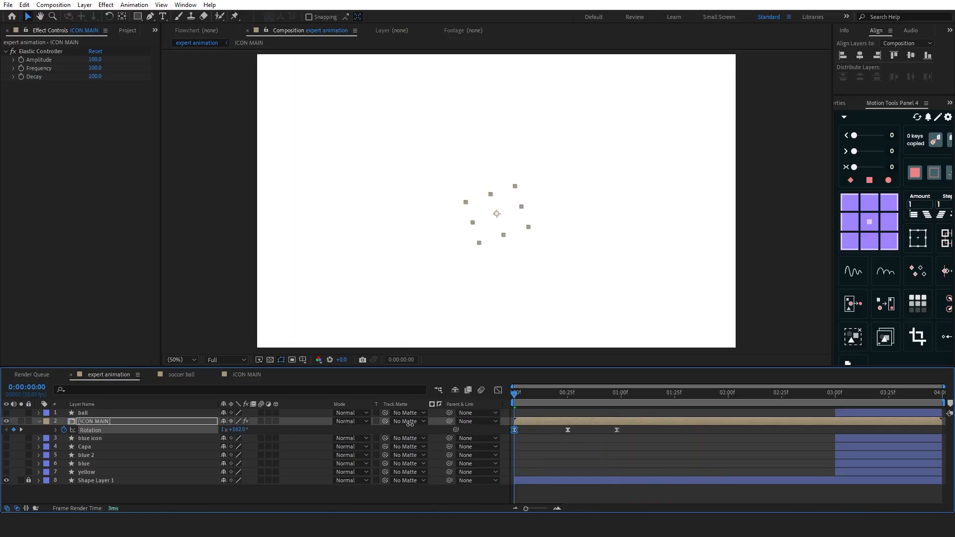
{"action": "key", "text": "space"}
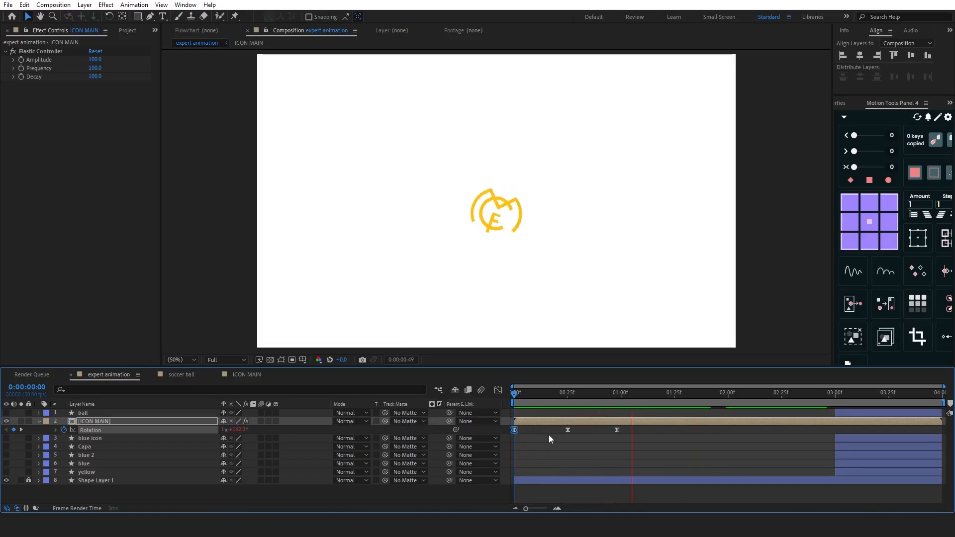
Step: Shift ICON MAIN's three rotation keyframes so that the first sits near 00:25f, and preview the new timing
{"action": "left_click_drag", "start_coordinate": [518, 432], "coordinate": [632, 428]}
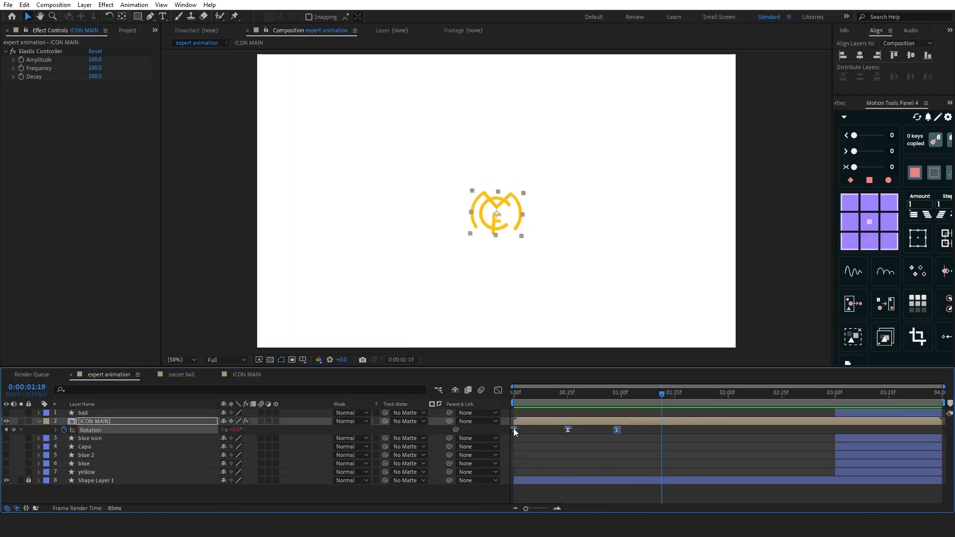
{"action": "left_click_drag", "start_coordinate": [565, 430], "coordinate": [622, 429]}
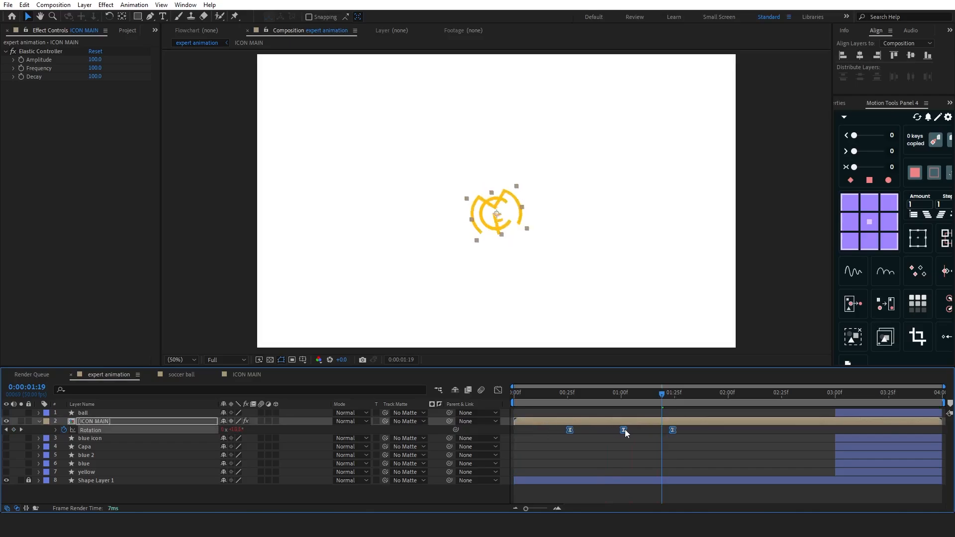
{"action": "left_click", "coordinate": [568, 396]}
{"action": "key", "text": "space"}
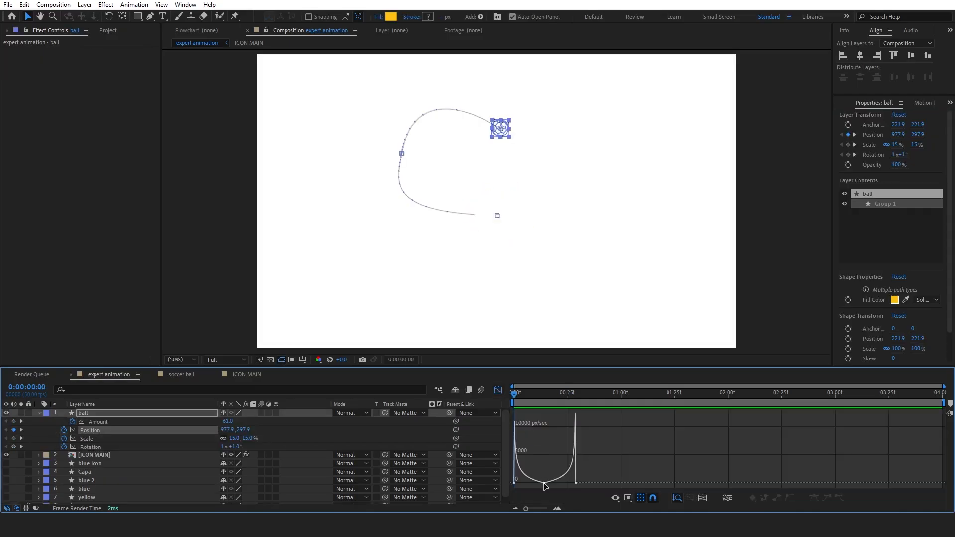
Step: Raise the speed of the ball's middle Position keyframe slightly above zero in the speed graph and play the animation
{"action": "left_click", "coordinate": [545, 483]}
{"action": "double_click", "coordinate": [544, 484]}
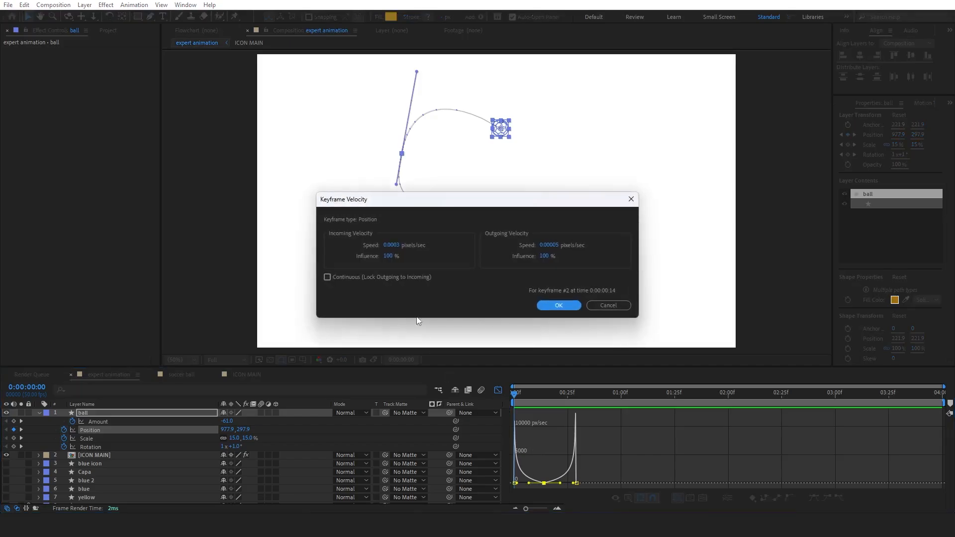
{"action": "left_click", "coordinate": [552, 305]}
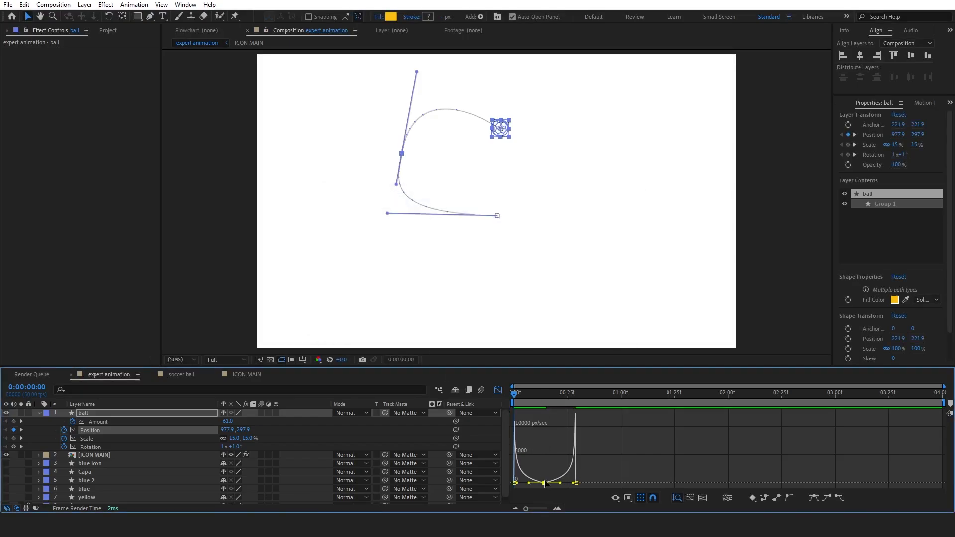
{"action": "left_click_drag", "start_coordinate": [545, 485], "coordinate": [545, 479]}
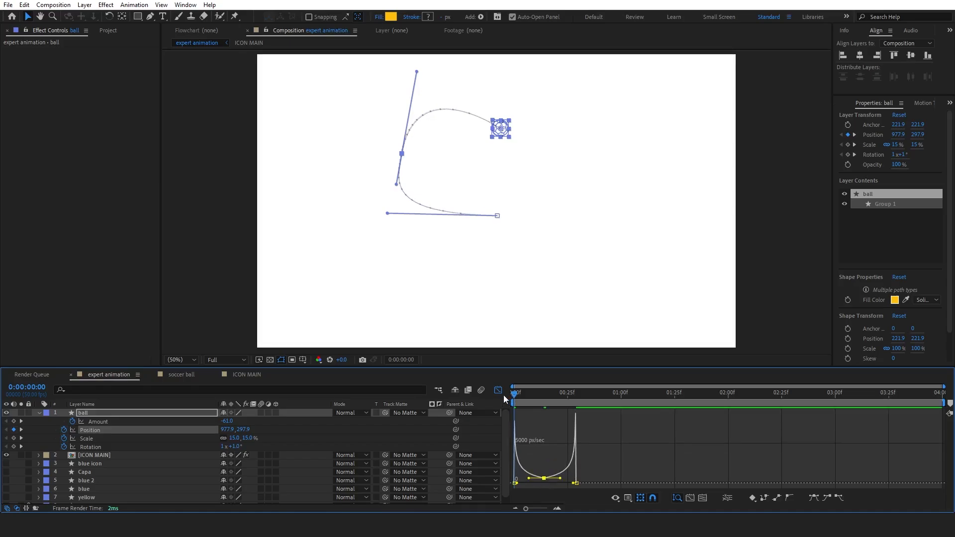
{"action": "key", "text": "space"}
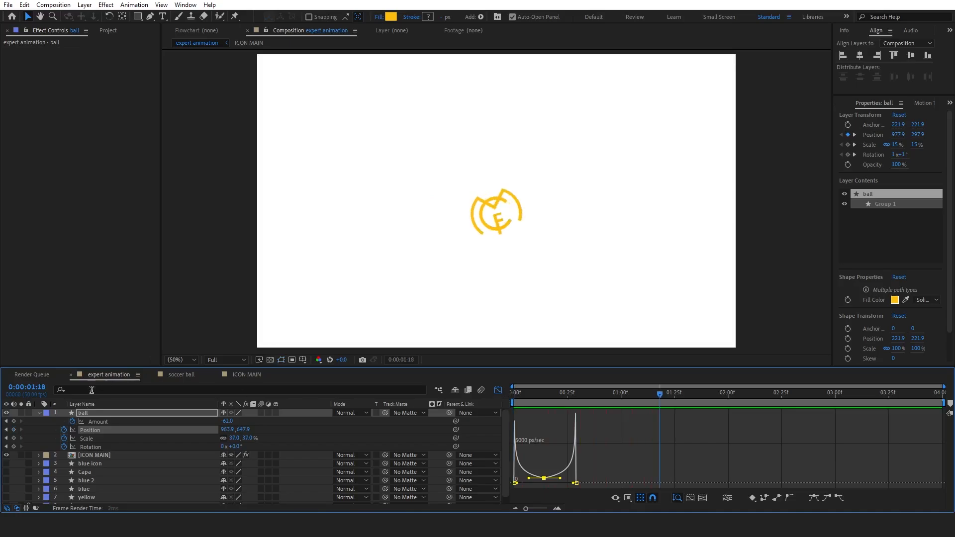
Step: Collapse the ball's properties, leave the speed graph and play the animation from the first frame
{"action": "left_click", "coordinate": [39, 413]}
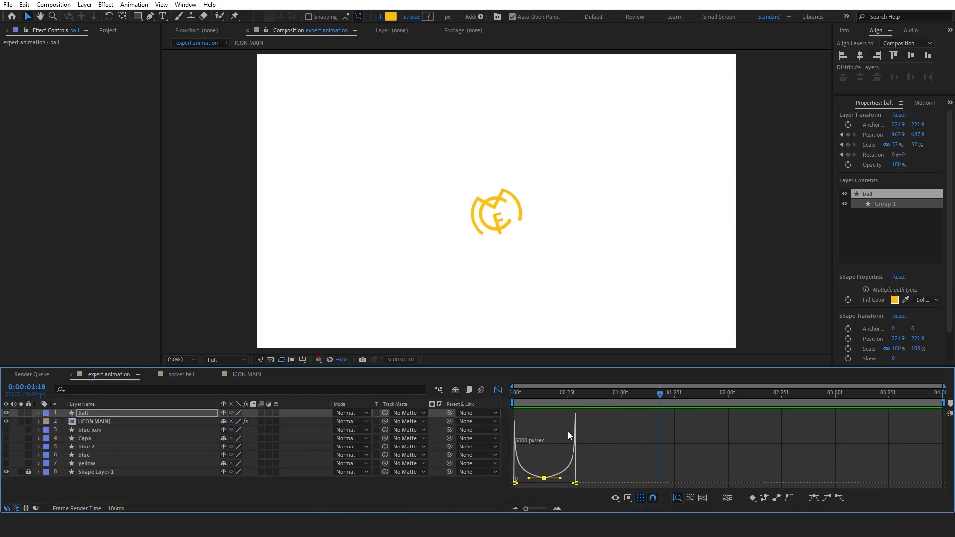
{"action": "left_click", "coordinate": [502, 390]}
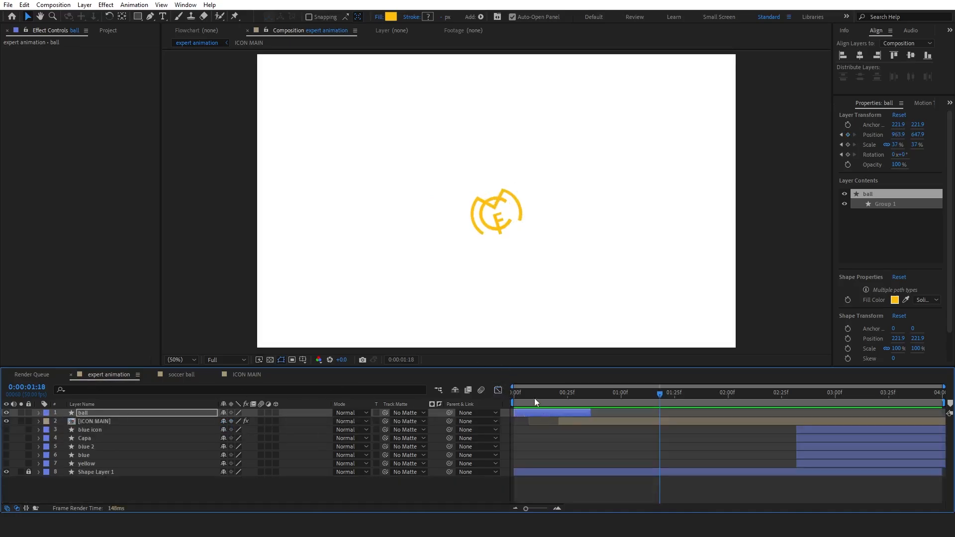
{"action": "key", "text": "Home"}
{"action": "key", "text": "space"}
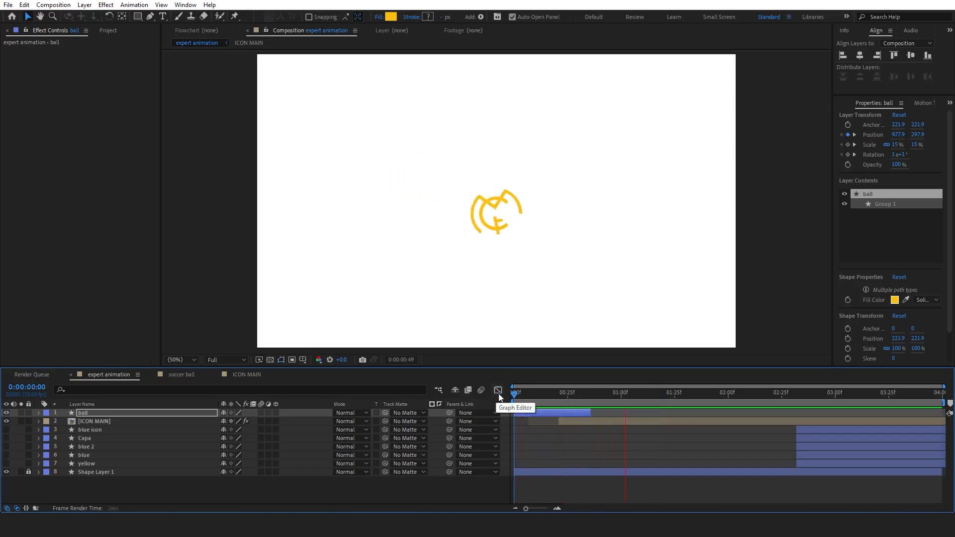
Step: Shift the ball's first two Amount keyframes earlier so the first sits on frame zero, pull the second closer and preview the timing
{"action": "key", "text": "u"}
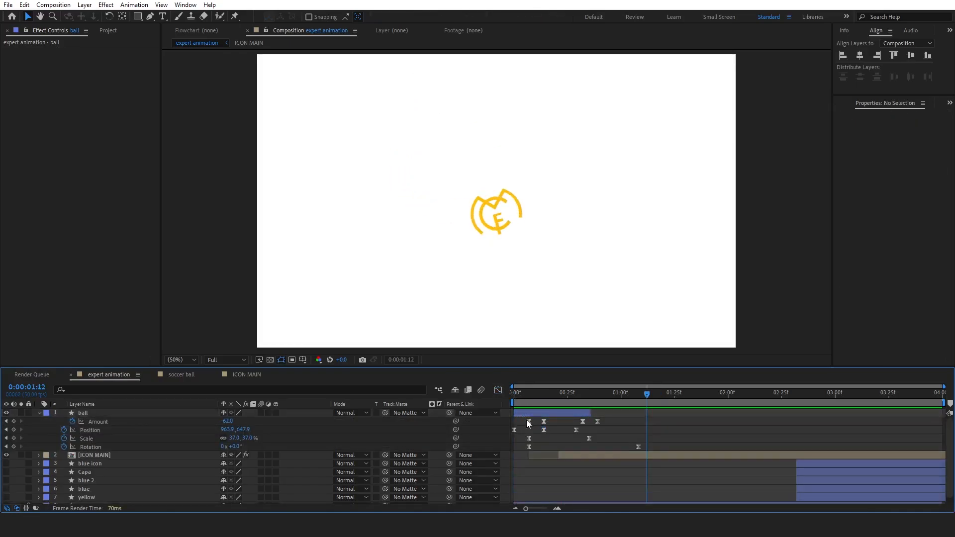
{"action": "left_click_drag", "start_coordinate": [527, 422], "coordinate": [515, 394]}
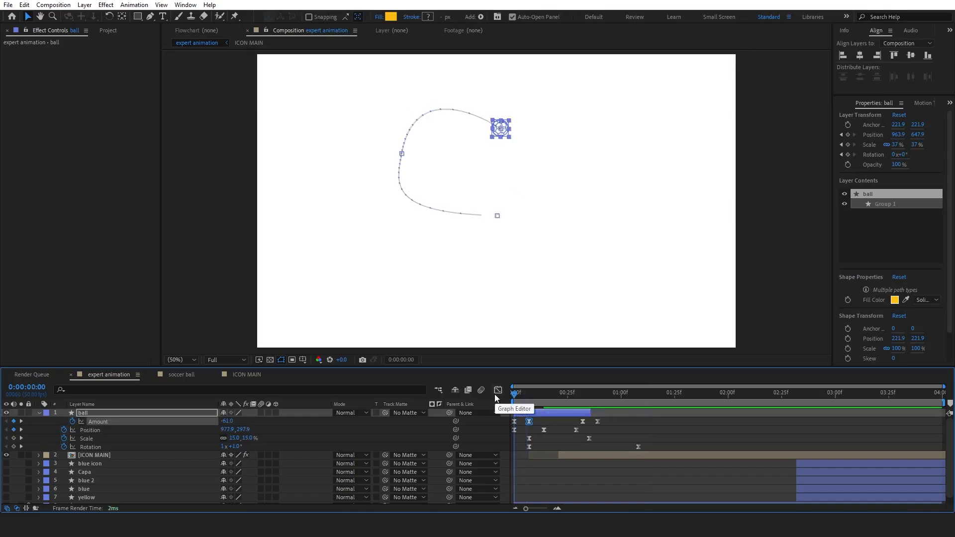
{"action": "key", "text": "space"}
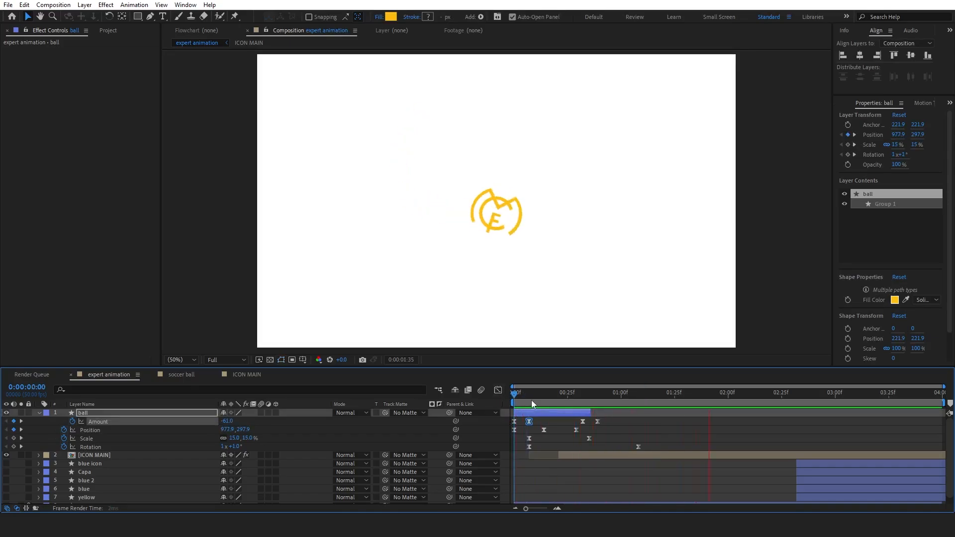
{"action": "key", "text": "space"}
{"action": "key", "text": "space"}
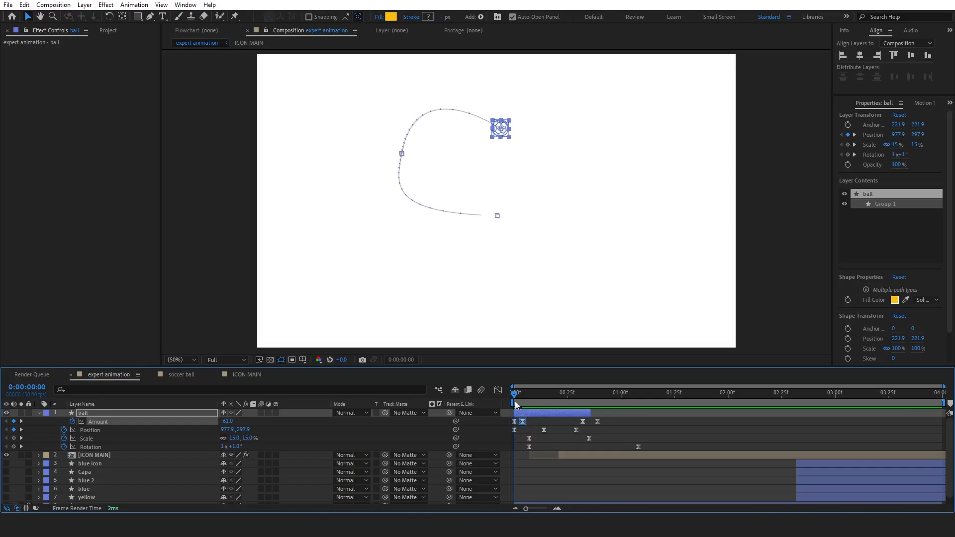
{"action": "key", "text": "space"}
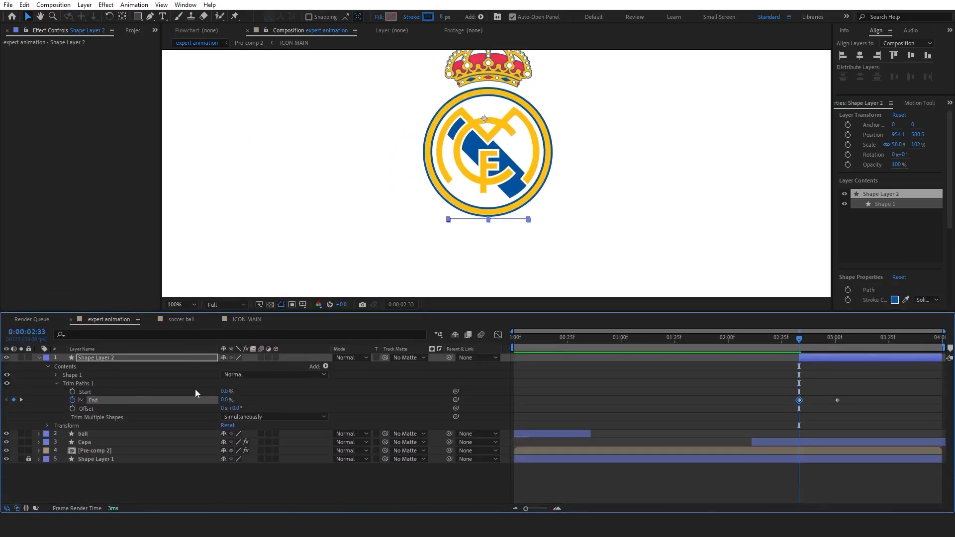
Step: Try keyframing Shape Layer 2's Trim Paths Offset at 02:33 and at 03:01 with -67x-8.0°, and undo the attempt
{"action": "left_click", "coordinate": [72, 409]}
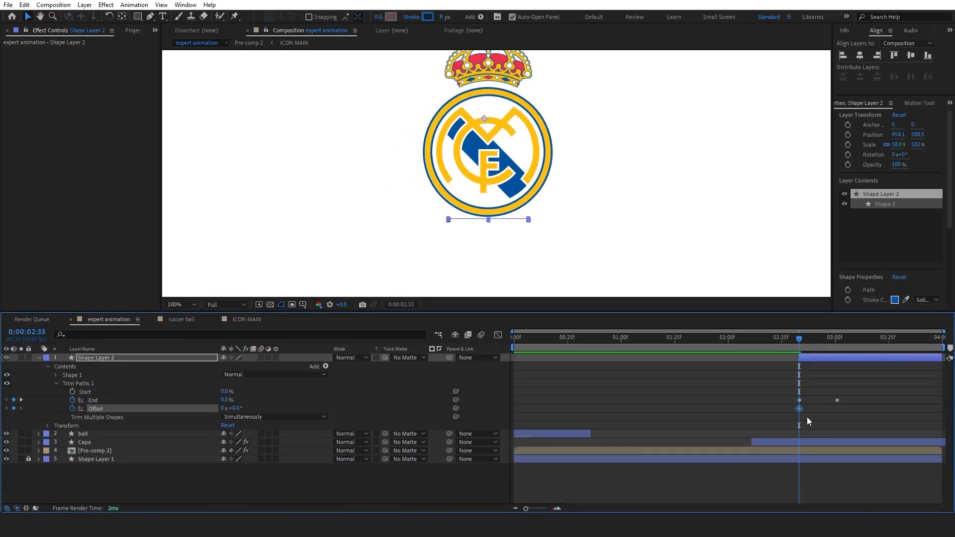
{"action": "left_click", "coordinate": [837, 341]}
{"action": "left_click_drag", "start_coordinate": [233, 409], "coordinate": [190, 409]}
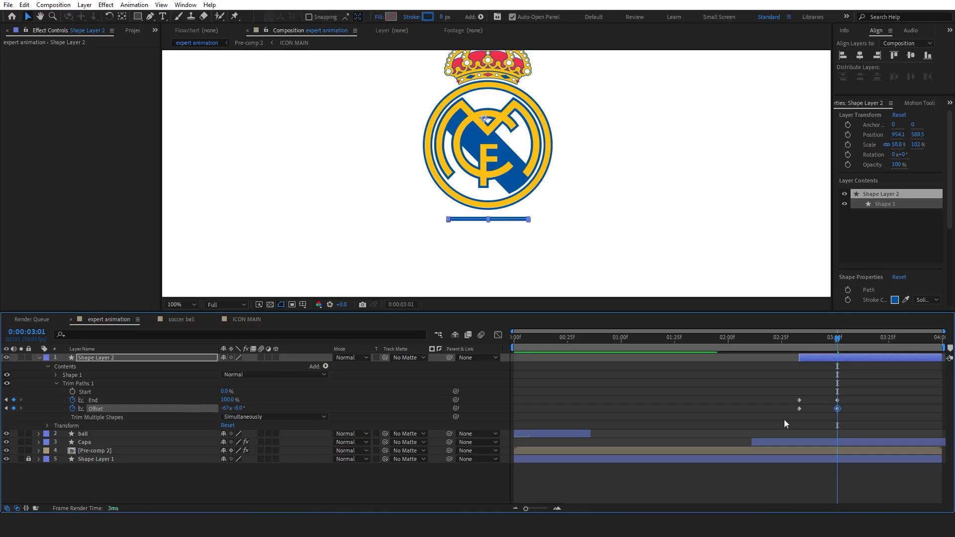
{"action": "key", "text": "Delete"}
{"action": "mouse_move", "coordinate": [800, 408]}
{"action": "left_mouse_down"}
{"action": "mouse_move", "coordinate": [837, 407]}
{"action": "mouse_move", "coordinate": [818, 407]}
{"action": "left_mouse_up"}
{"action": "key", "text": "ctrl+z"}
{"action": "key", "text": "ctrl+z"}
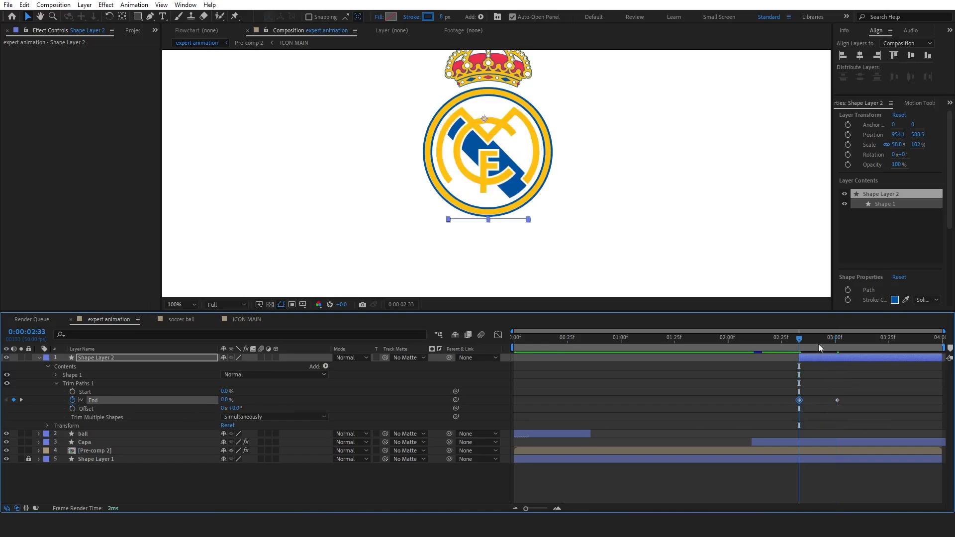
Step: Keyframe Shape Layer 2's Trim Paths Offset at 02:42 with 0x+348.0° and scrub through the line animation
{"action": "left_click", "coordinate": [819, 344]}
{"action": "left_click_drag", "start_coordinate": [235, 409], "coordinate": [249, 409]}
{"action": "left_click_drag", "start_coordinate": [311, 409], "coordinate": [428, 409]}
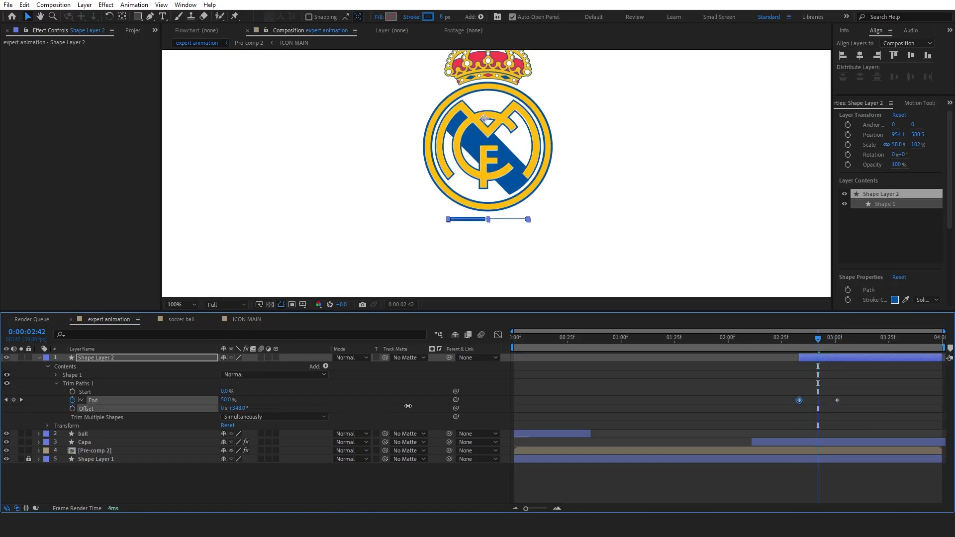
{"action": "mouse_move", "coordinate": [789, 340]}
{"action": "left_mouse_down"}
{"action": "mouse_move", "coordinate": [871, 339]}
{"action": "mouse_move", "coordinate": [861, 339]}
{"action": "left_mouse_up"}
{"action": "left_click", "coordinate": [819, 337]}
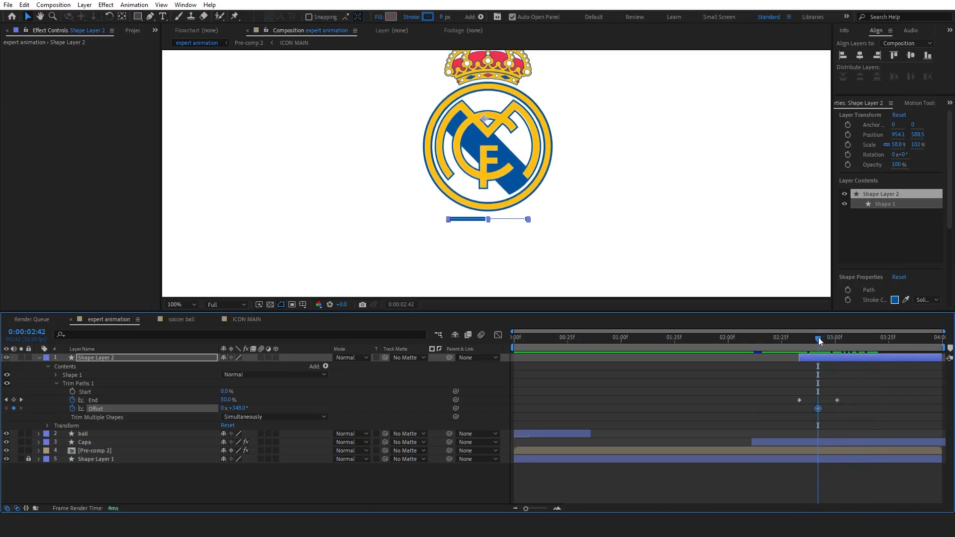
Step: Move the Offset keyframe to about the first End keyframe and set Offset to 1x+220.0° at 02:42
{"action": "left_click_drag", "start_coordinate": [818, 408], "coordinate": [801, 409]}
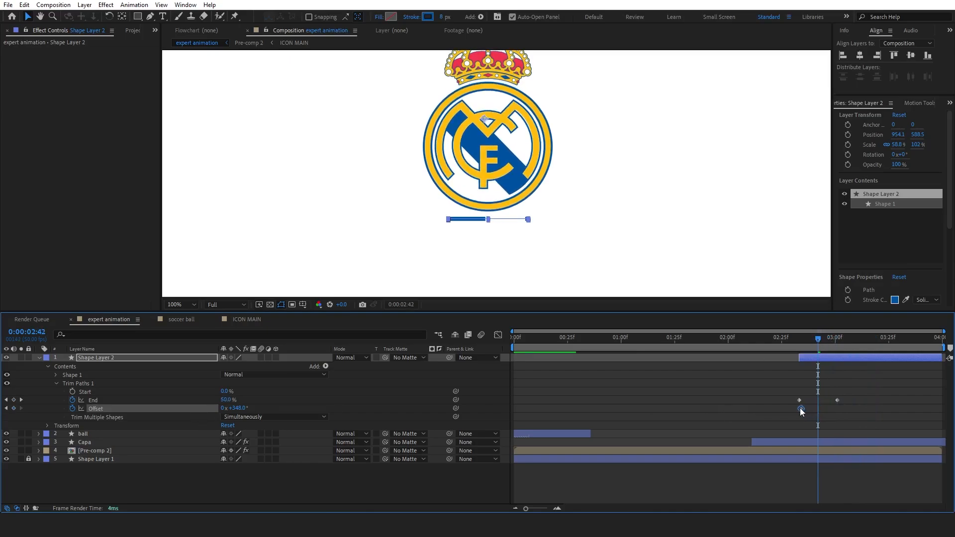
{"action": "left_click_drag", "start_coordinate": [235, 409], "coordinate": [351, 409]}
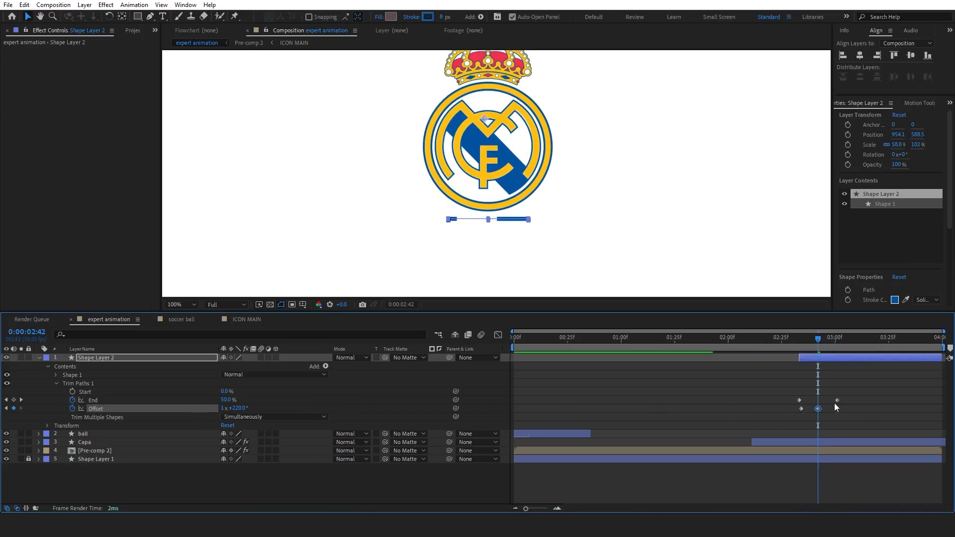
{"action": "mouse_move", "coordinate": [818, 409]}
{"action": "left_mouse_down"}
{"action": "mouse_move", "coordinate": [839, 409]}
{"action": "mouse_move", "coordinate": [819, 409]}
{"action": "left_mouse_up"}
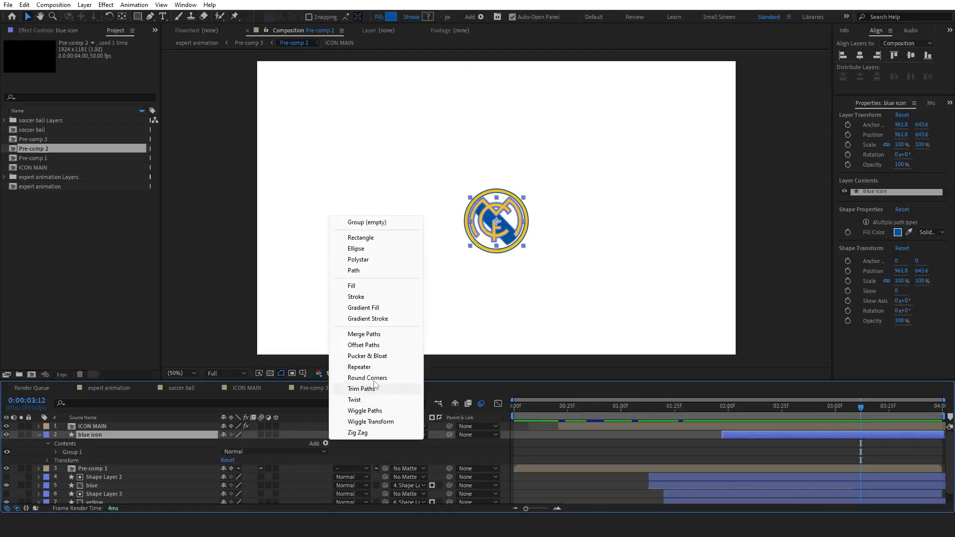
Step: Add Offset Paths to the blue icon layer in Pre-comp 2 and keyframe Amount at 1.0 on 03:12 and -20.0 on 01:47
{"action": "left_click", "coordinate": [372, 345]}
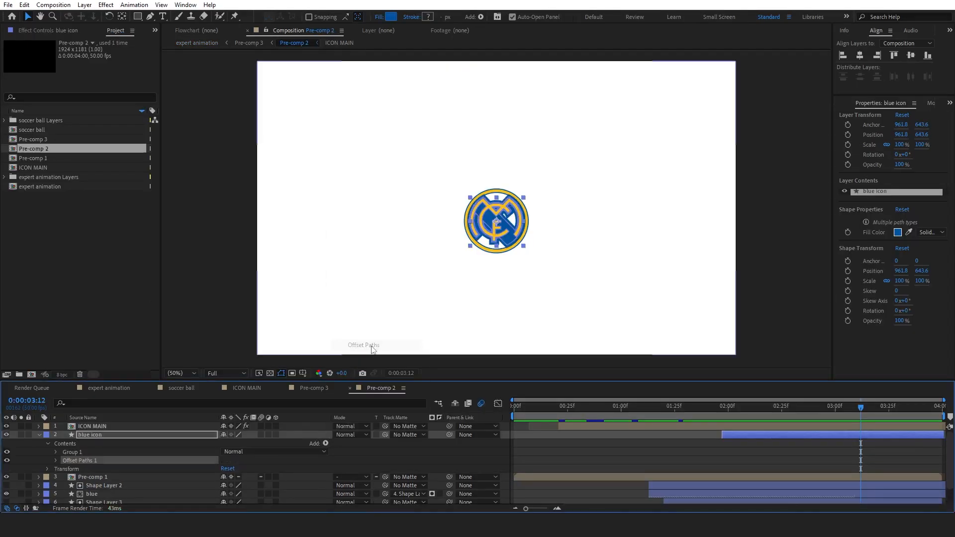
{"action": "left_click", "coordinate": [56, 460]}
{"action": "key", "text": "Return"}
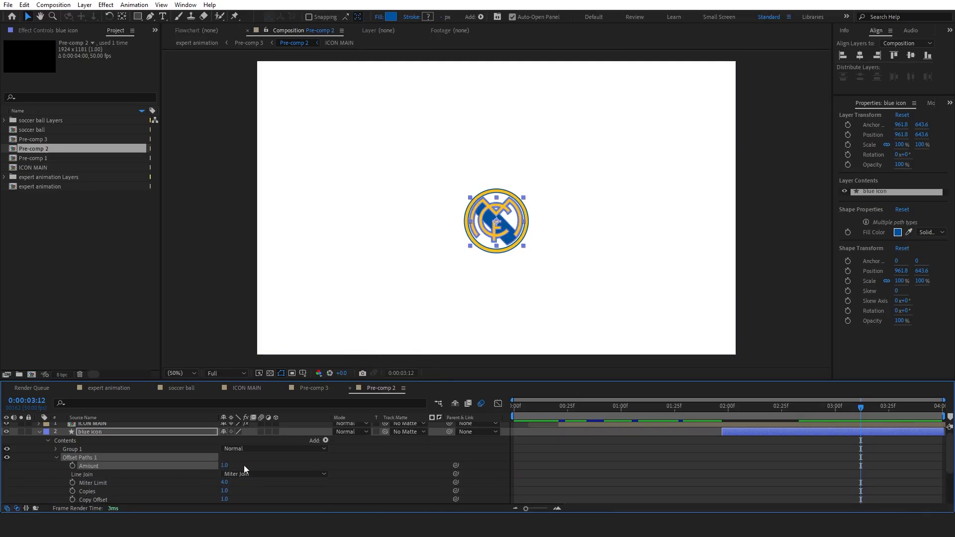
{"action": "left_click", "coordinate": [722, 408]}
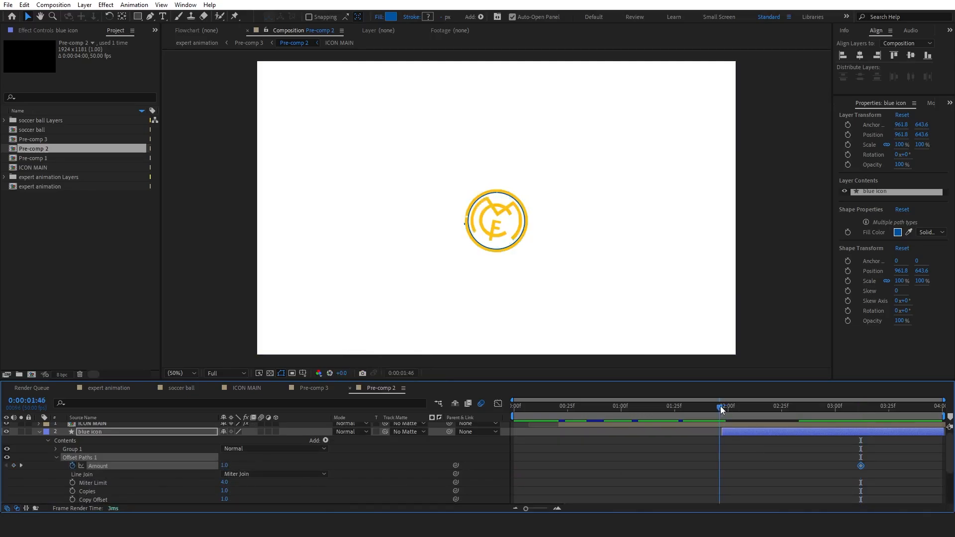
{"action": "left_click_drag", "start_coordinate": [226, 467], "coordinate": [215, 466]}
{"action": "left_click", "coordinate": [824, 470]}
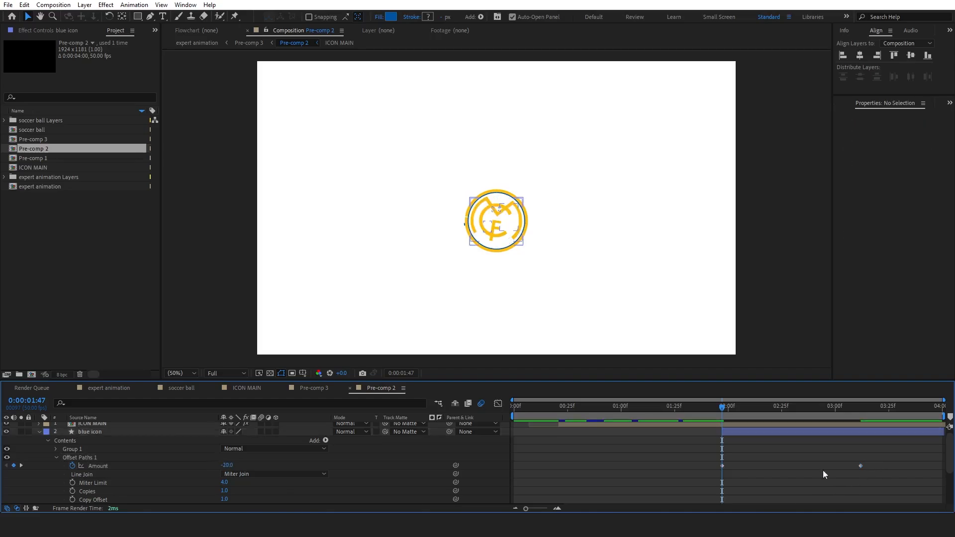
Step: Easy-ease both Amount keyframes of the blue icon and stretch their speed-graph handles into one sharp central peak
{"action": "left_click_drag", "start_coordinate": [881, 467], "coordinate": [691, 469]}
{"action": "key", "text": "F9"}
{"action": "left_click", "coordinate": [498, 404]}
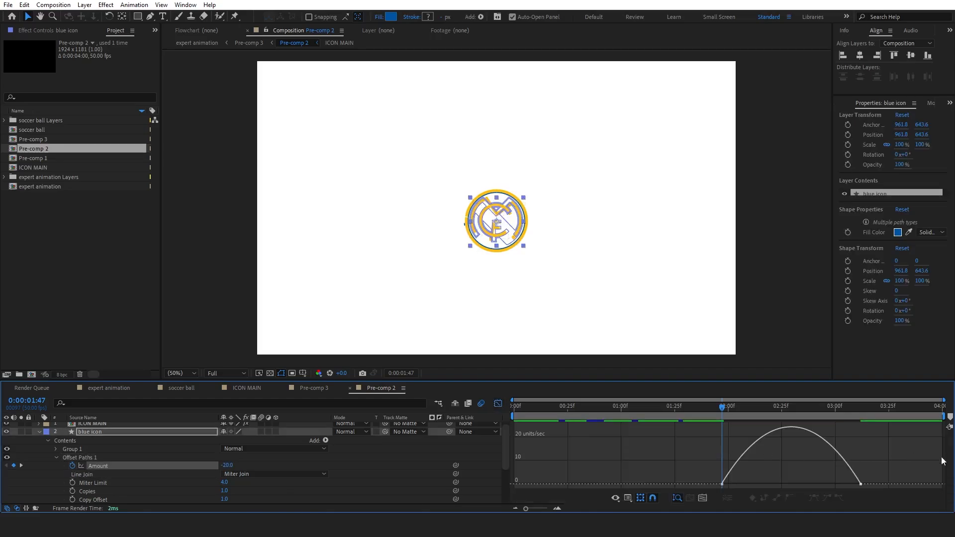
{"action": "left_click", "coordinate": [862, 484]}
{"action": "left_click_drag", "start_coordinate": [840, 485], "coordinate": [805, 485]}
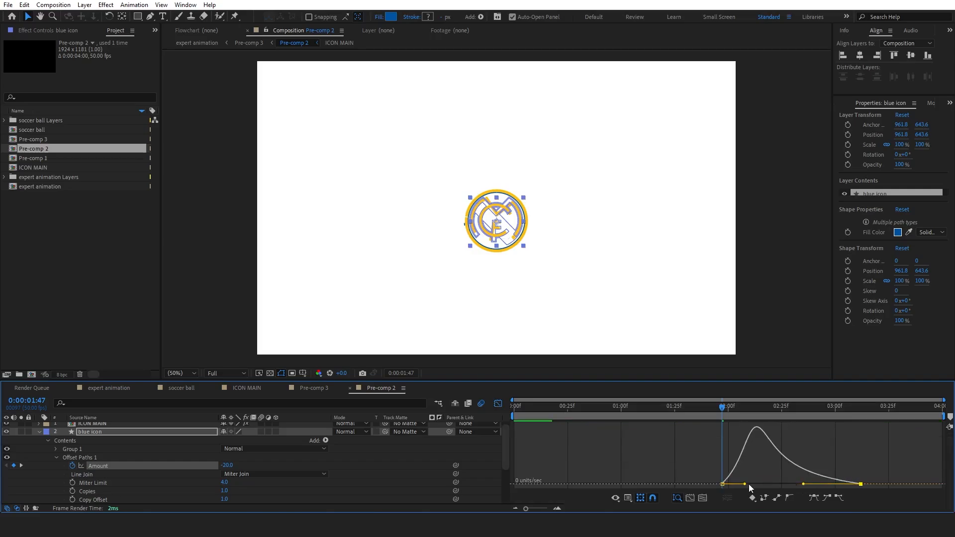
{"action": "left_click_drag", "start_coordinate": [747, 485], "coordinate": [791, 485]}
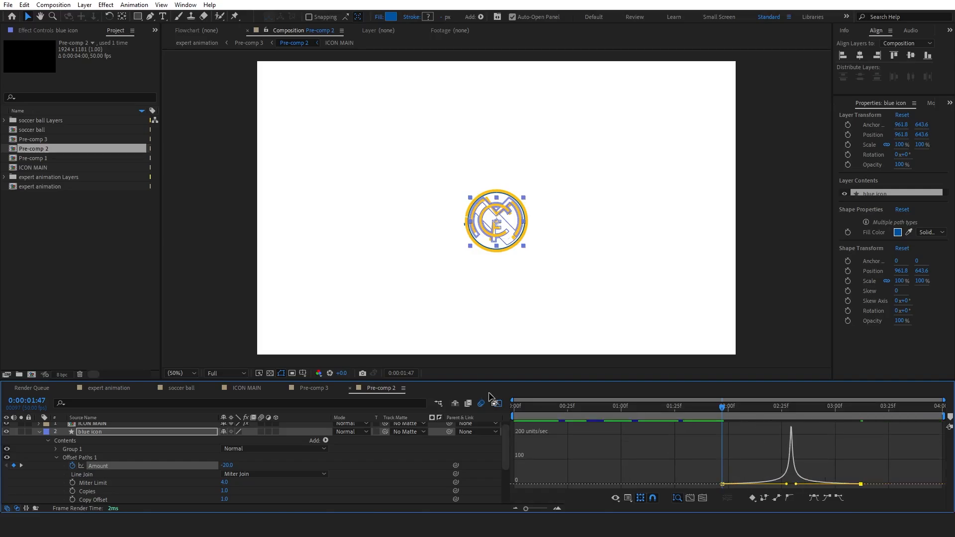
{"action": "left_click", "coordinate": [498, 404]}
{"action": "left_click", "coordinate": [39, 433]}
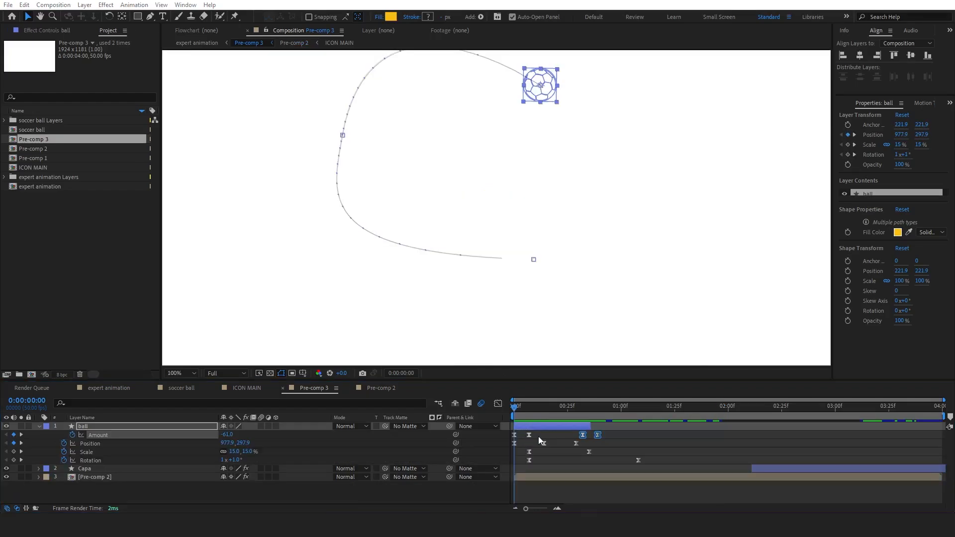
Step: Select the ball's first two Amount keyframes in Pre-comp 3 and check the ball's appearance at 00:36
{"action": "left_click", "coordinate": [544, 436]}
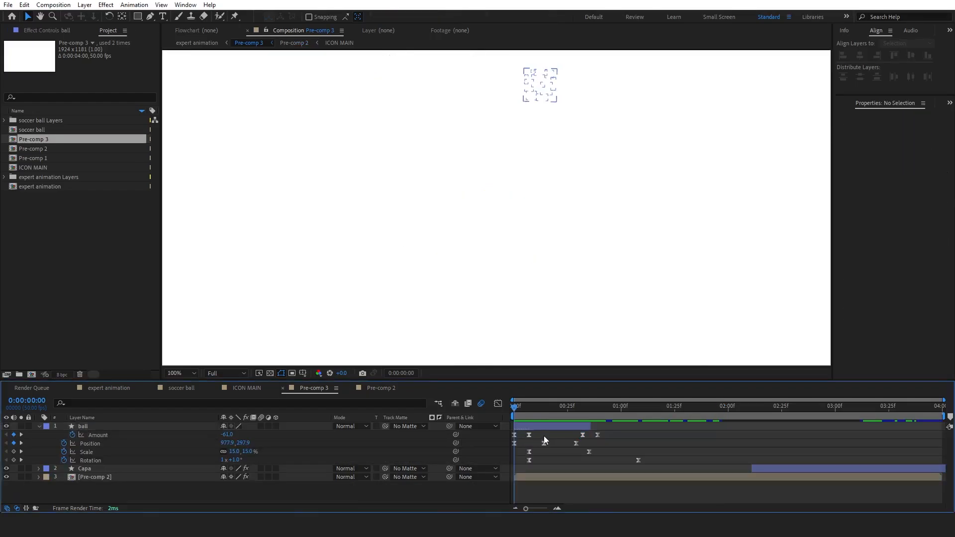
{"action": "left_click_drag", "start_coordinate": [544, 436], "coordinate": [593, 415]}
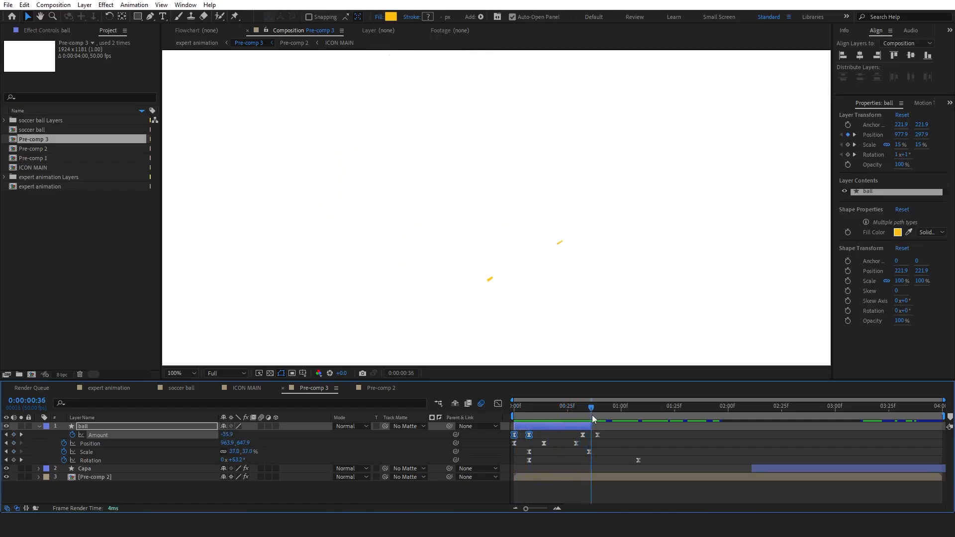